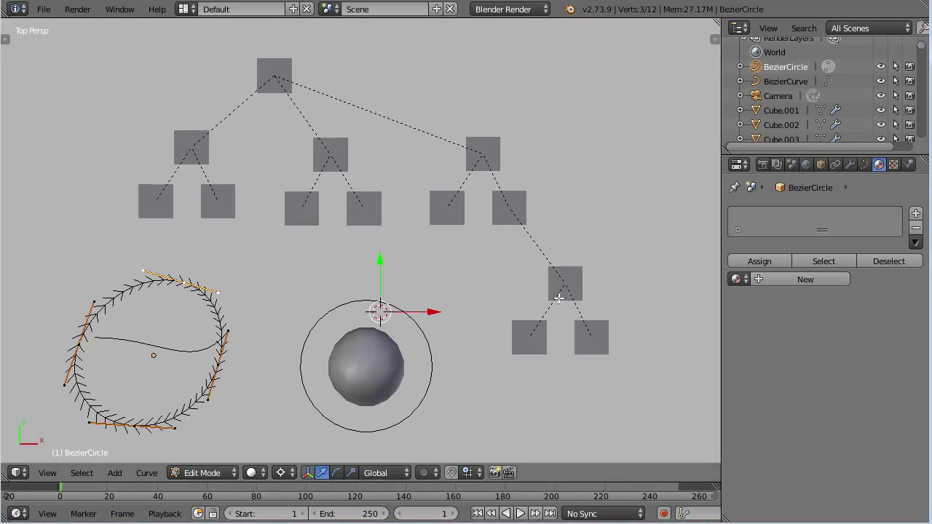
Leave curve edit mode in top view and trial-move the lower-right parent plane, cancelling each move
middle_click_drag(558, 298, 485, 333)
key("KP_7")
key("Tab")
right_click(562, 280)
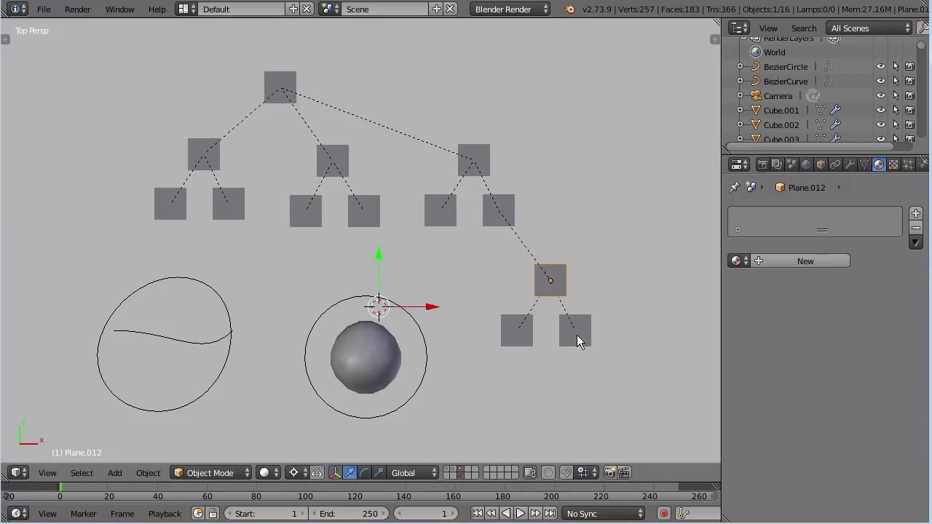
key("g")
key("Escape")
key("g")
key("Escape")
Trial-move the middle-row right plane, then the top plane, with their children, cancelling each move
right_click(477, 162)
key("g")
key("Escape")
right_click(282, 93)
key("g")
key("Escape")
left_click_drag(513, 295, 518, 302)
left_click_drag(529, 267, 512, 249)
mouse_move(489, 194)
left_mouse_down()
mouse_move(410, 122)
mouse_move(378, 114)
mouse_move(400, 138)
mouse_move(422, 129)
left_mouse_up()
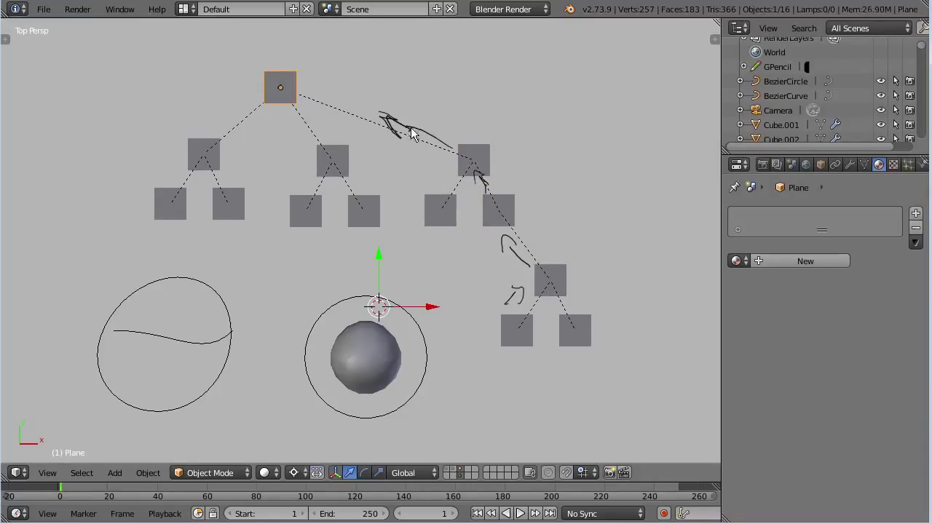
mouse_move(475, 177)
right_mouse_down()
mouse_move(532, 224)
mouse_move(499, 298)
mouse_move(517, 327)
right_mouse_up()
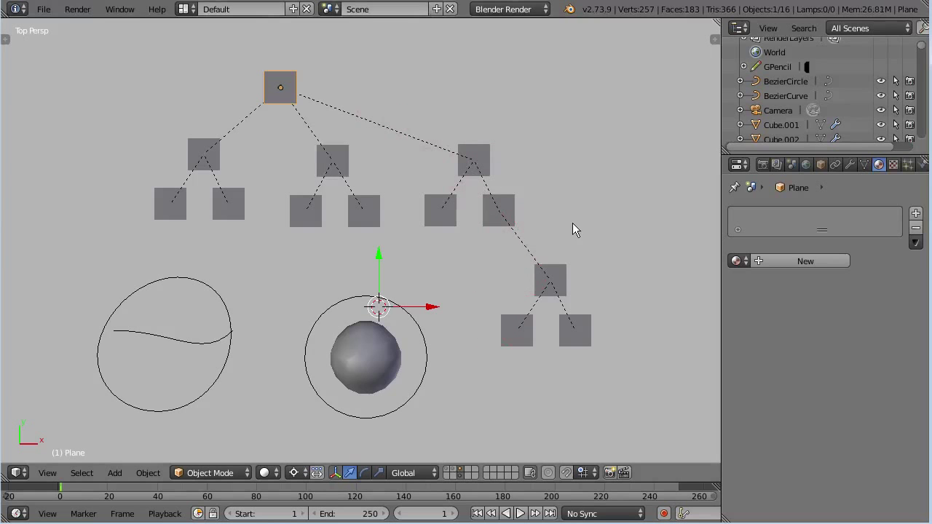
key("b")
mouse_move(597, 253)
left_mouse_down()
mouse_move(500, 377)
mouse_move(537, 277)
left_mouse_up()
key("a")
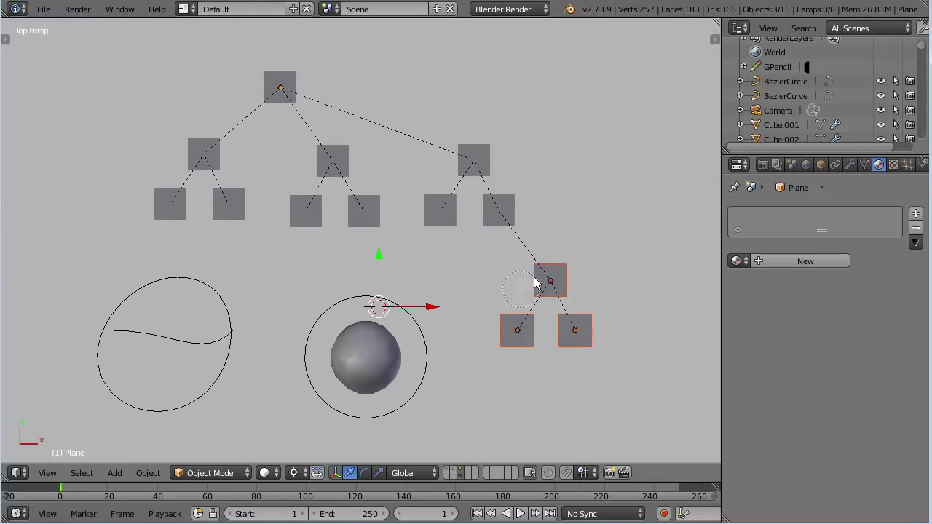
key("a")
key("a")
right_click(558, 290)
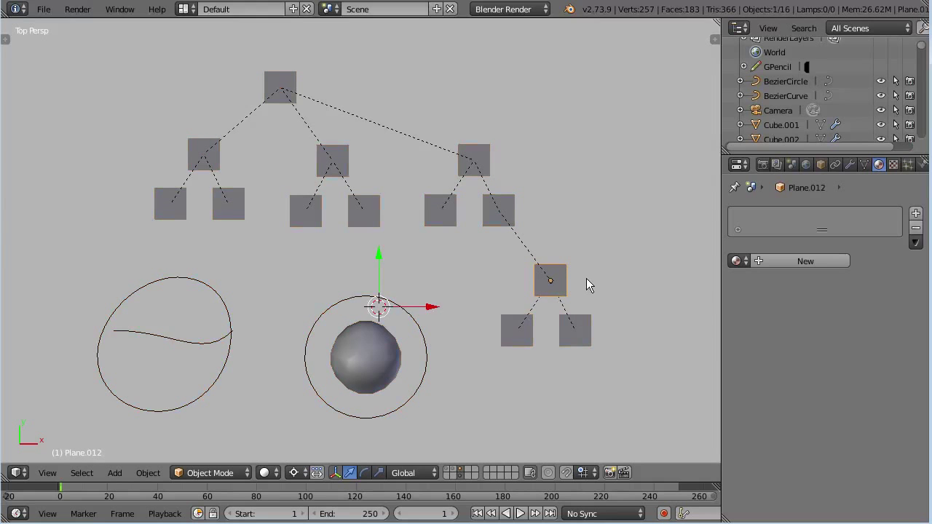
key("a")
key("a")
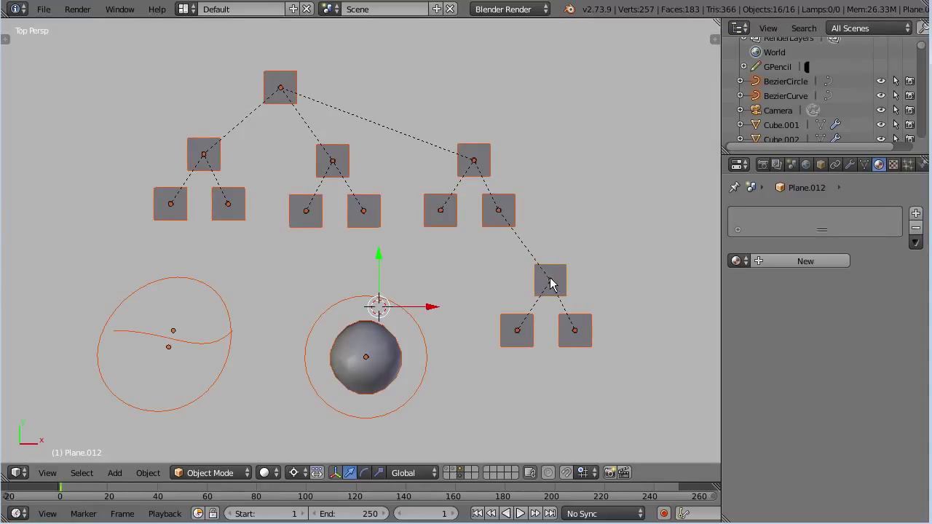
right_click(553, 291)
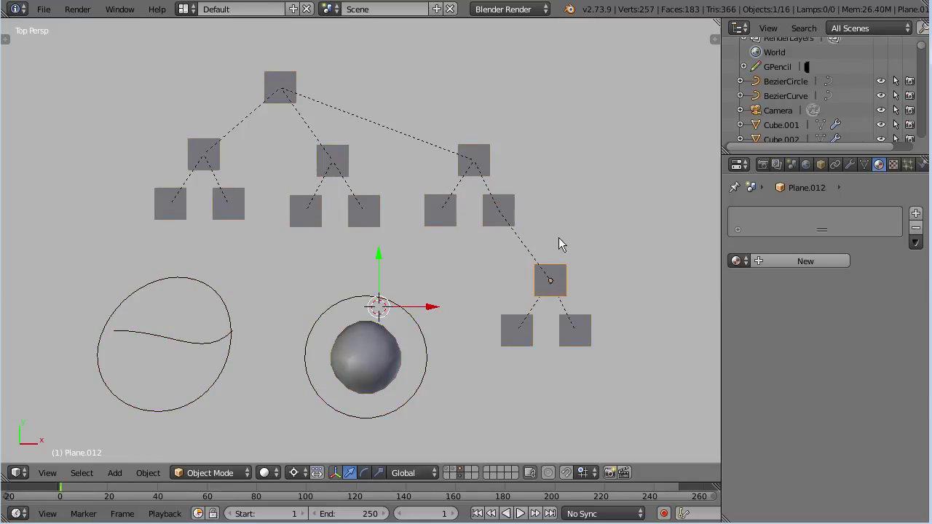
Explore the Select Grouped menu with the right middle-row plane active
key("shift+g")
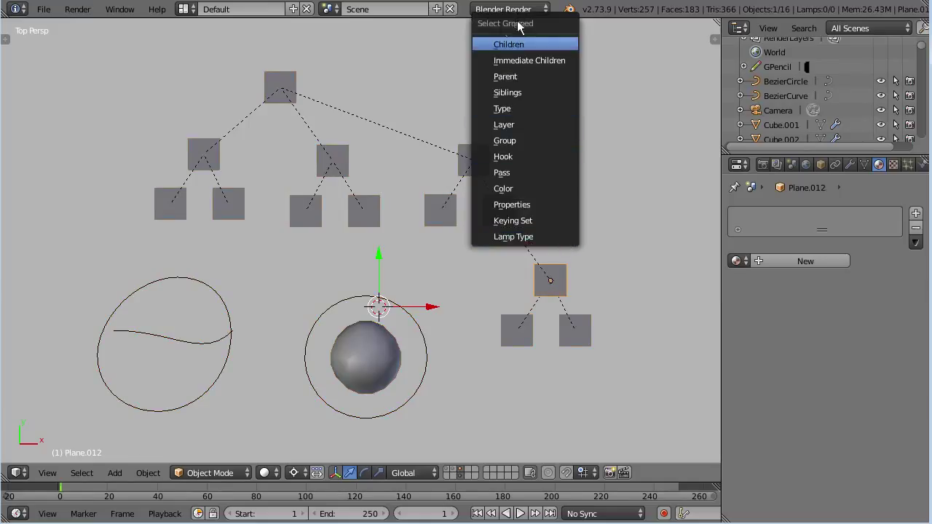
left_click(148, 474)
mouse_move(81, 474)
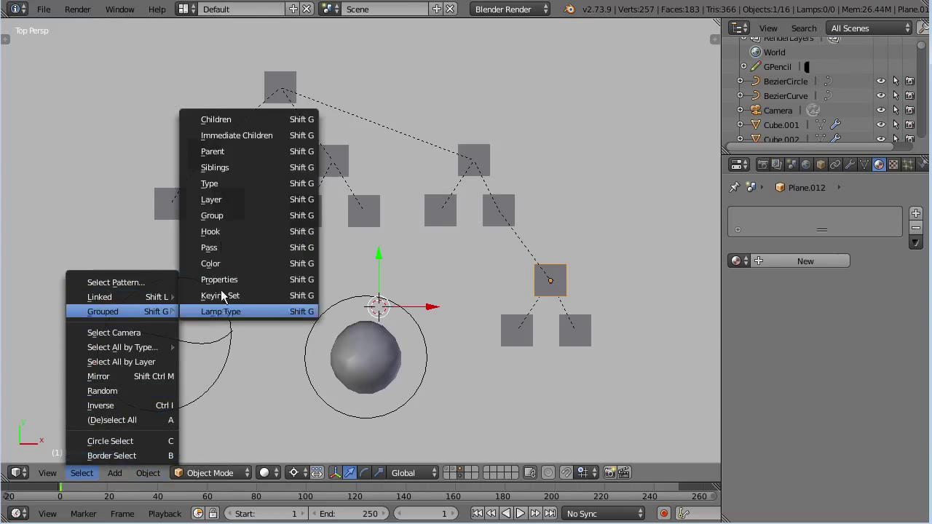
right_click(473, 166)
key("shift+a")
key("Escape")
key("shift+g")
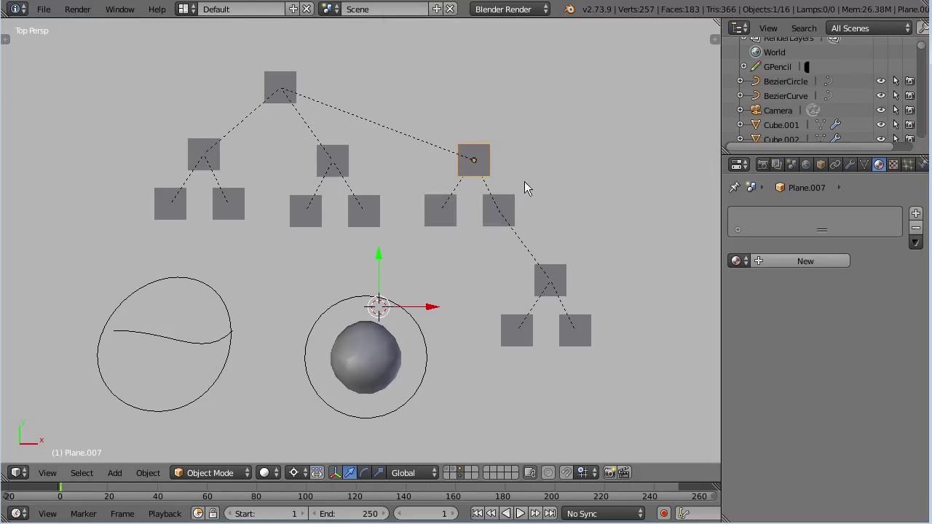
Select the top plane's Children and circle the top plane with an annotation stroke
right_click(287, 95)
key("shift+g")
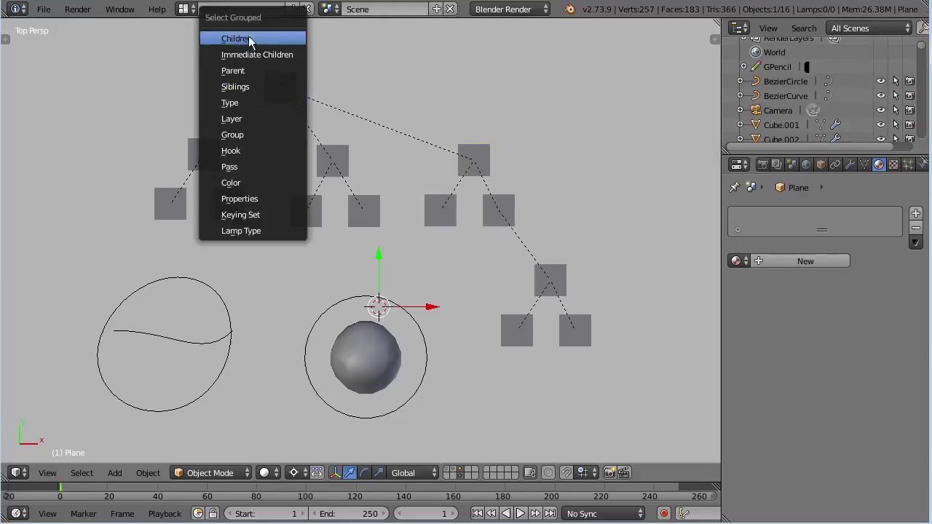
left_click(263, 36)
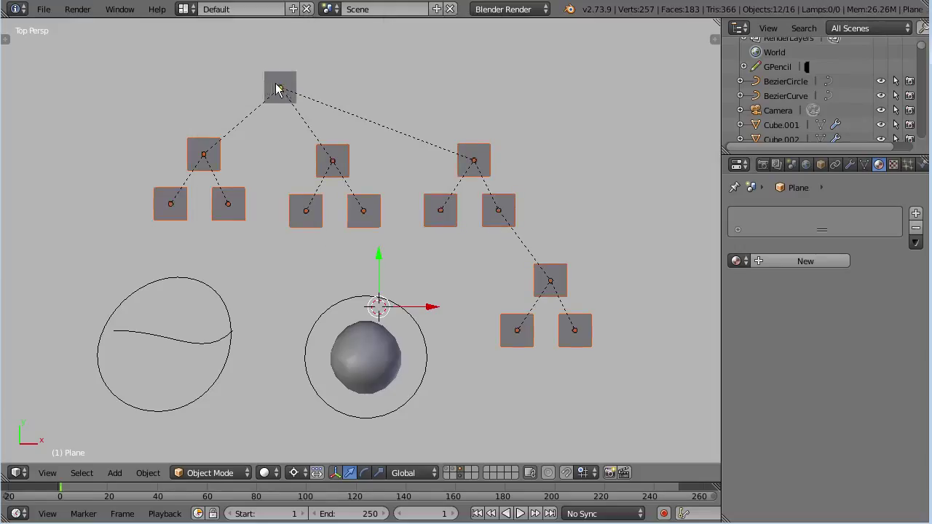
left_click_drag(291, 47, 279, 109)
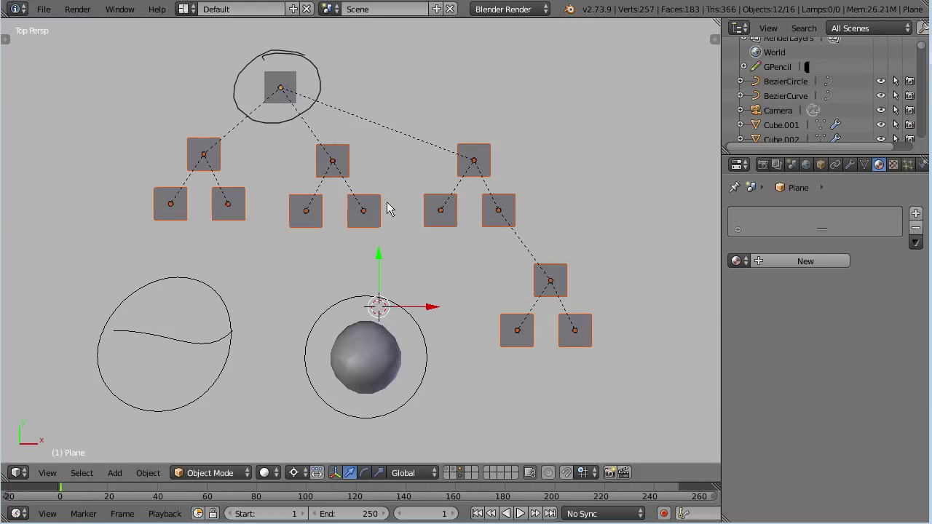
key("g")
key("Escape")
Reselect the top plane's Children with Extend enabled so the top plane stays selected
left_click(280, 91, "shift")
left_click(291, 94)
key("shift+g")
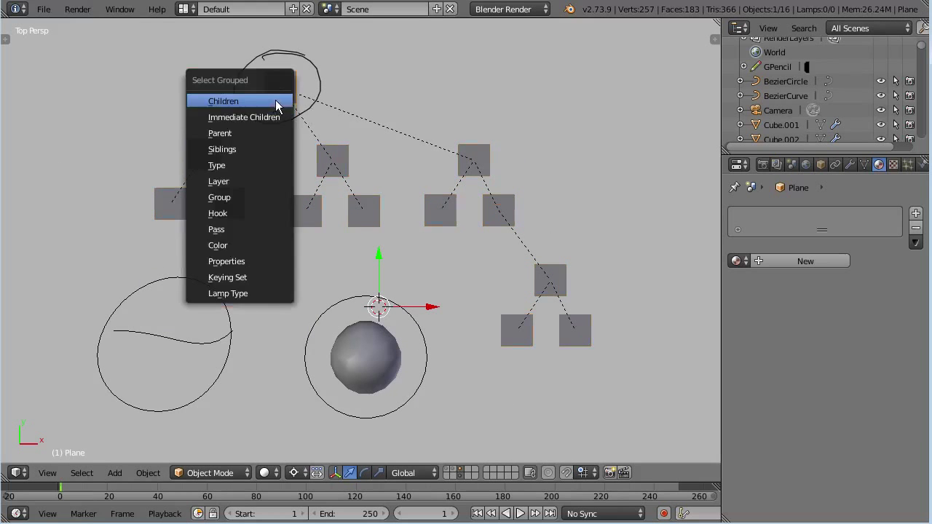
left_click(273, 103)
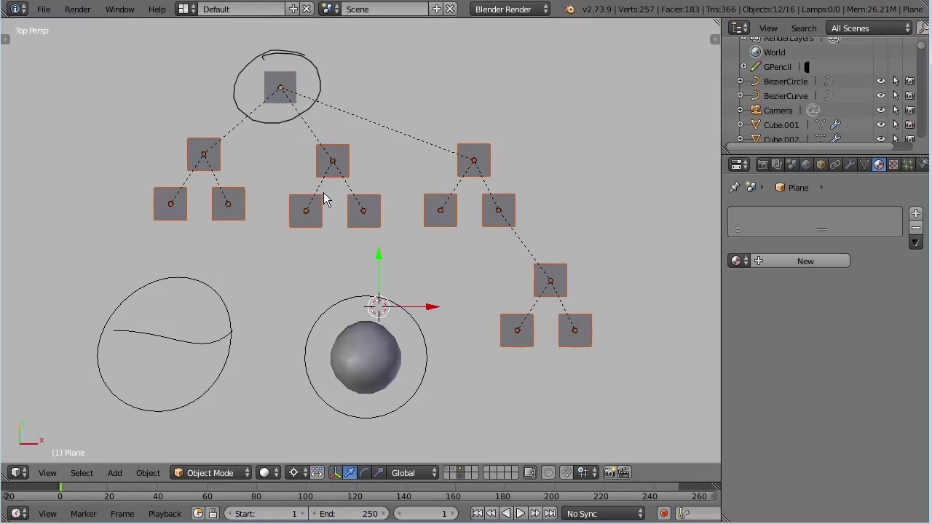
key("F6")
left_click(442, 219)
key("F6")
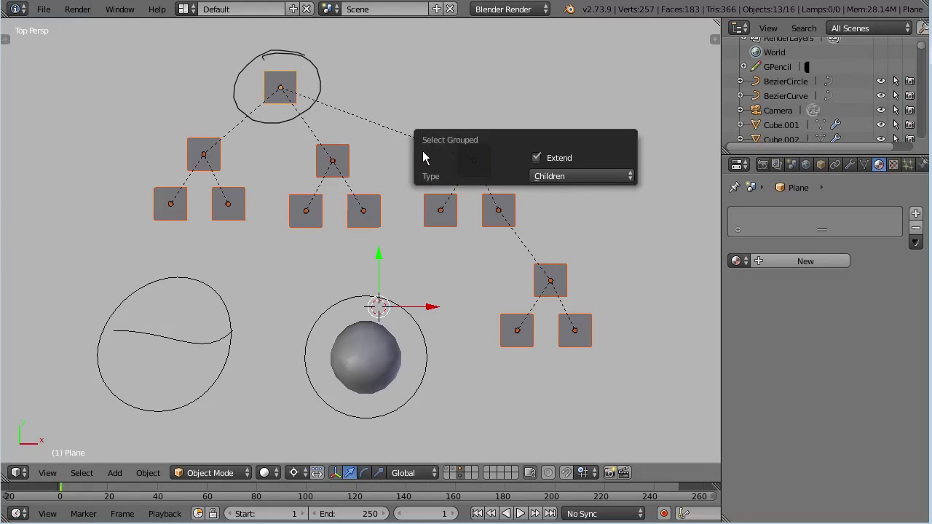
key("F6")
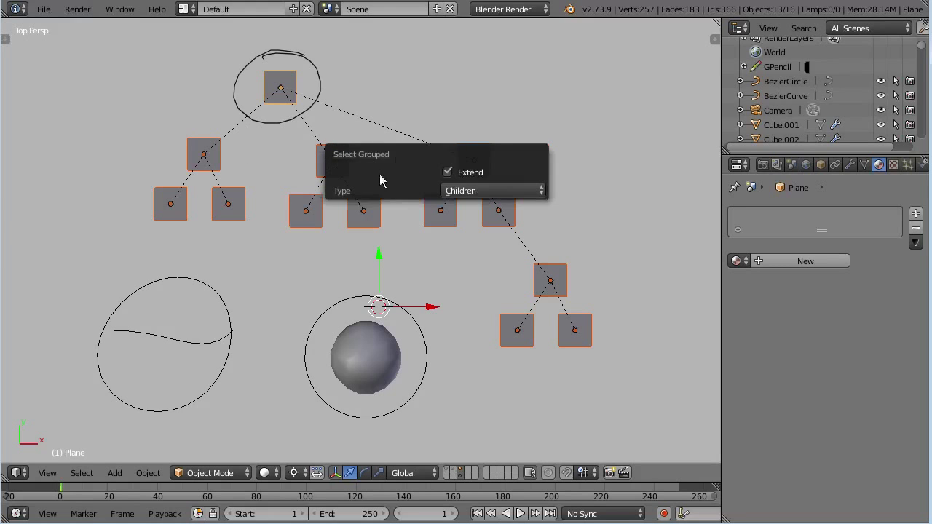
Toggle Extend and open the tool shelf showing the Select Grouped settings
left_click(449, 173)
left_click(6, 38)
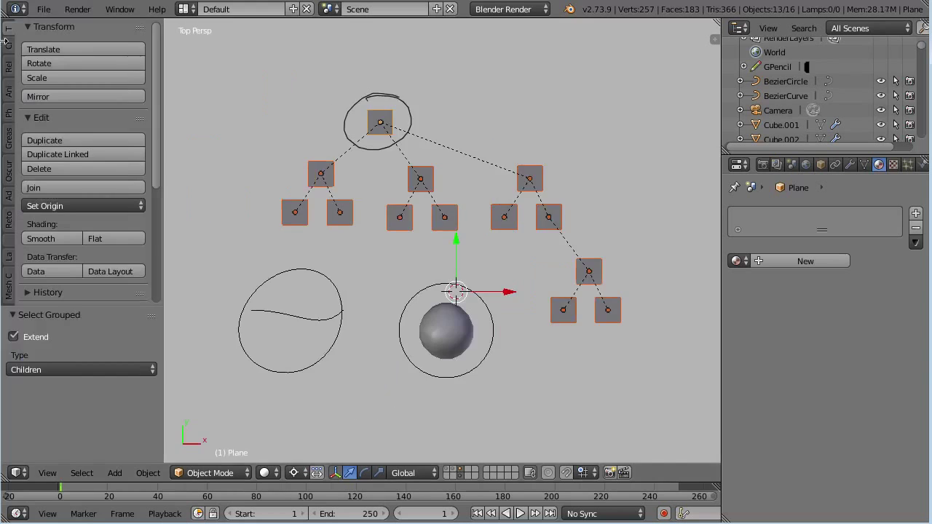
key("F6")
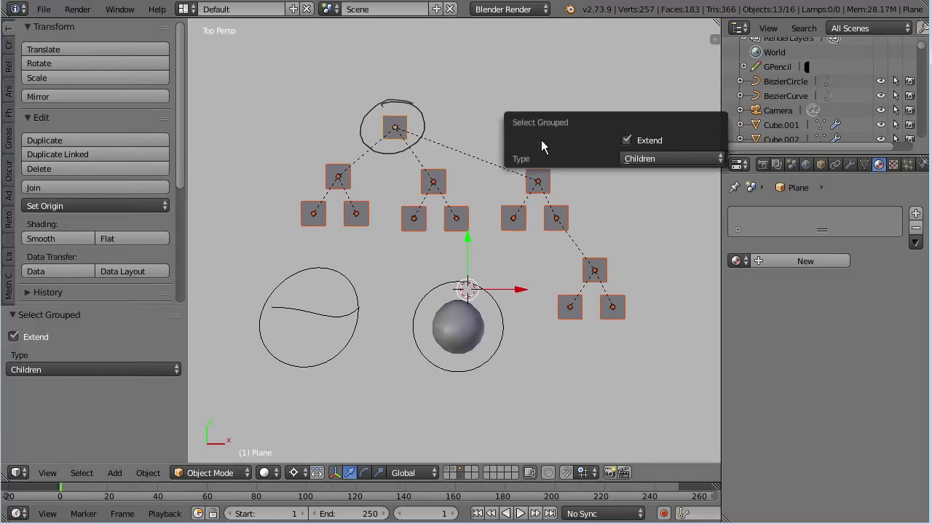
key("F6")
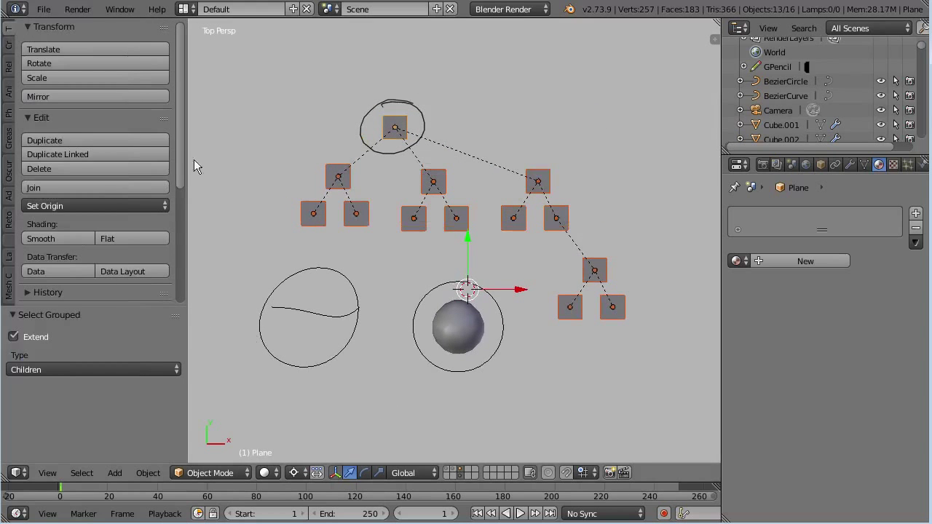
key("F6")
Reopen the Tool Shelf with T and narrow it, keeping the Select Grouped panel visible
mouse_move(184, 48)
left_mouse_down()
mouse_move(7, 40)
mouse_move(180, 45)
left_mouse_up()
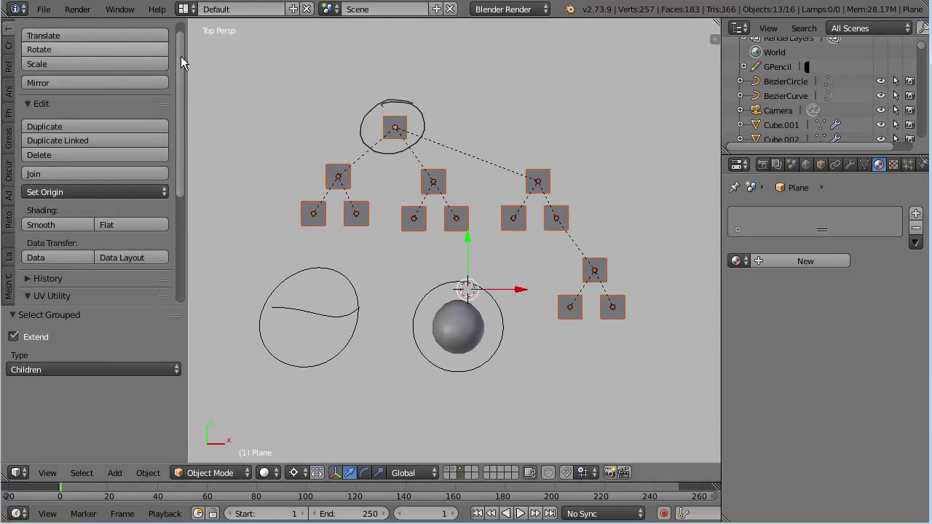
left_click_drag(190, 58, 5, 38)
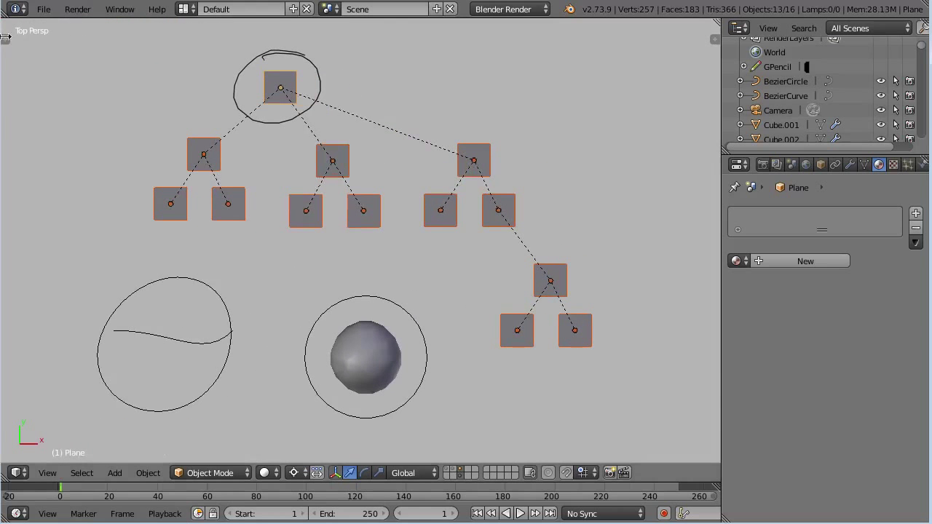
key("t")
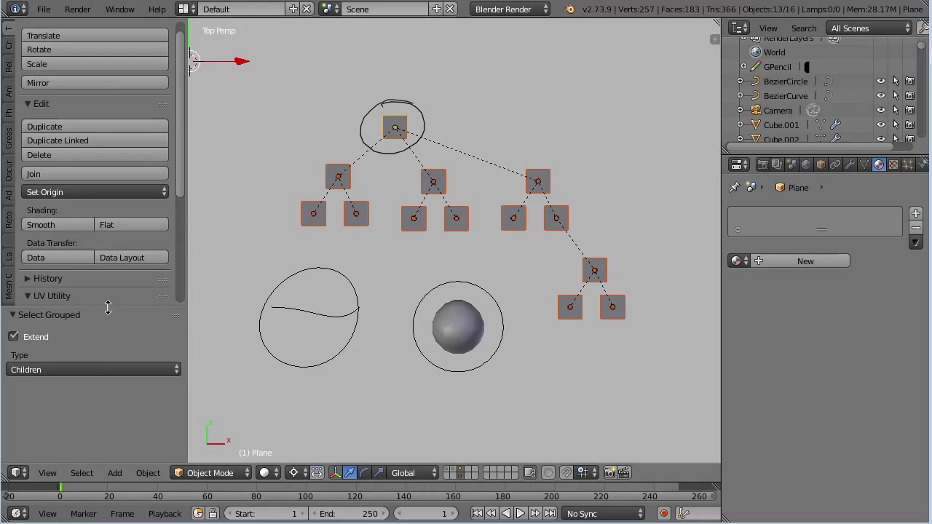
left_click_drag(104, 306, 175, 459)
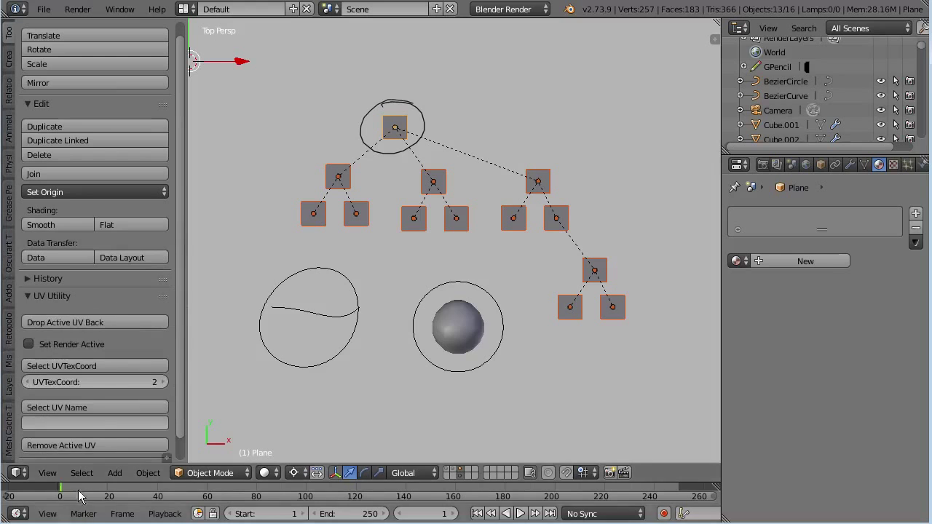
left_click(166, 459)
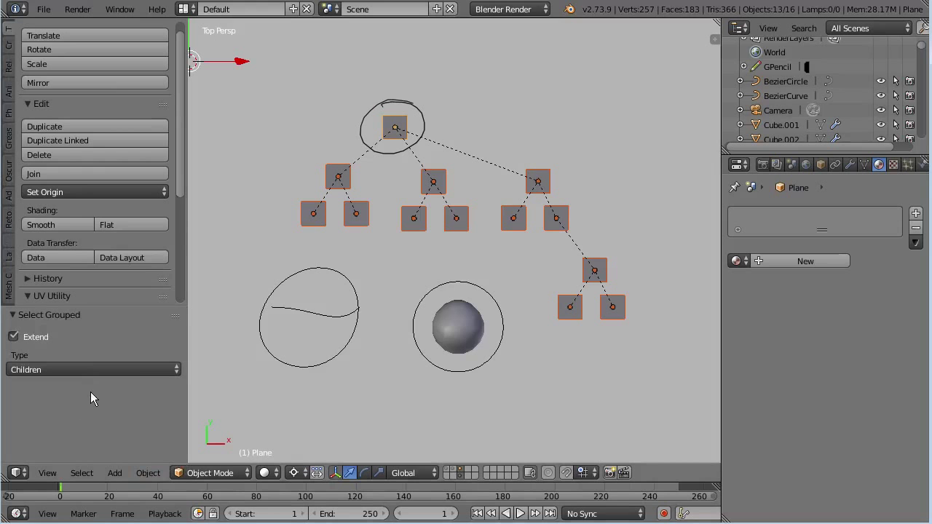
left_click_drag(188, 363, 147, 357)
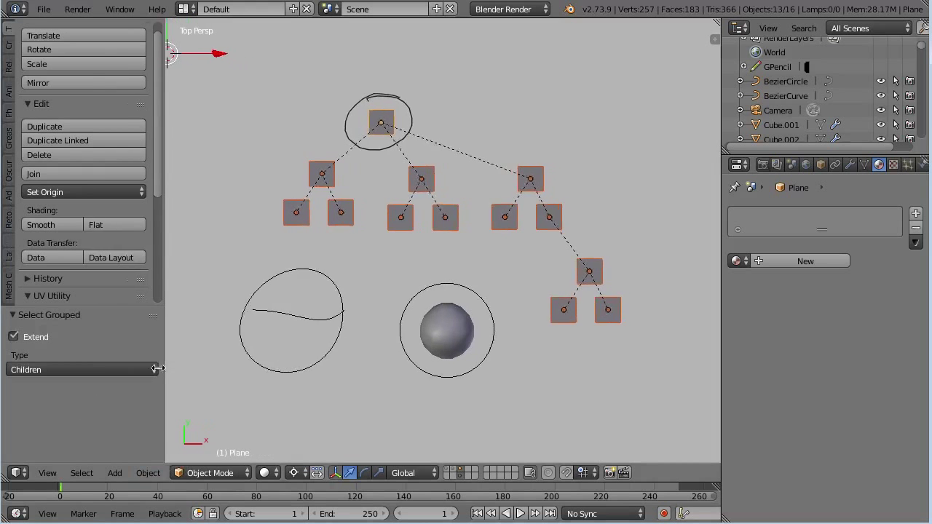
Select the top plane's Immediate Children using Select Grouped
left_click(408, 177)
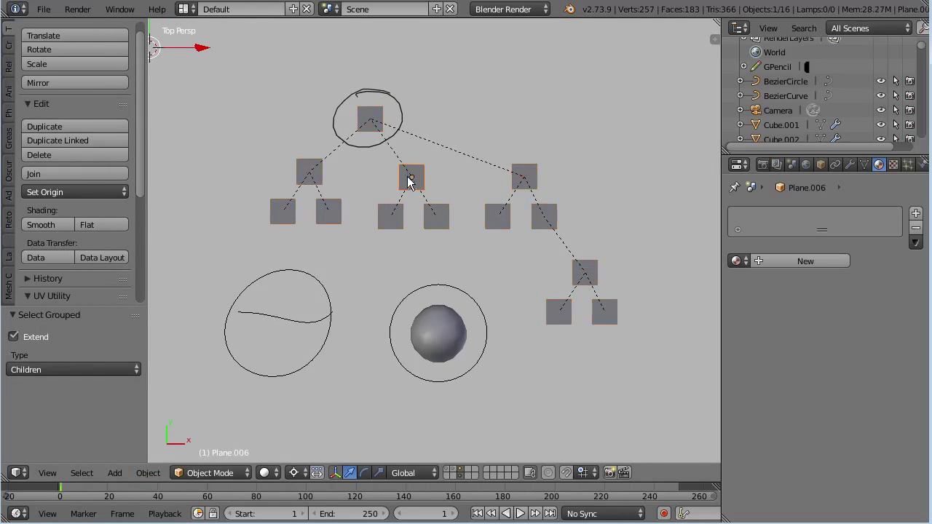
left_click(317, 172)
key("shift+g")
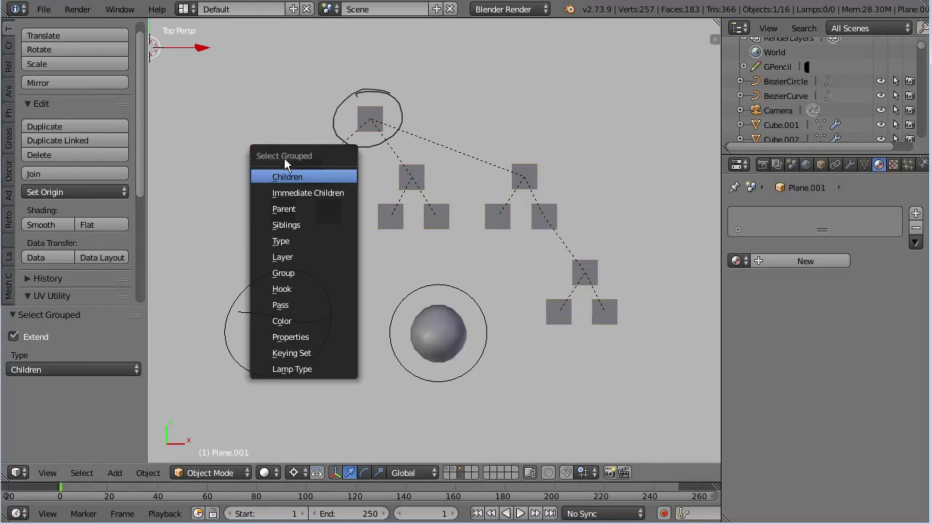
left_click(330, 193)
left_click(374, 123)
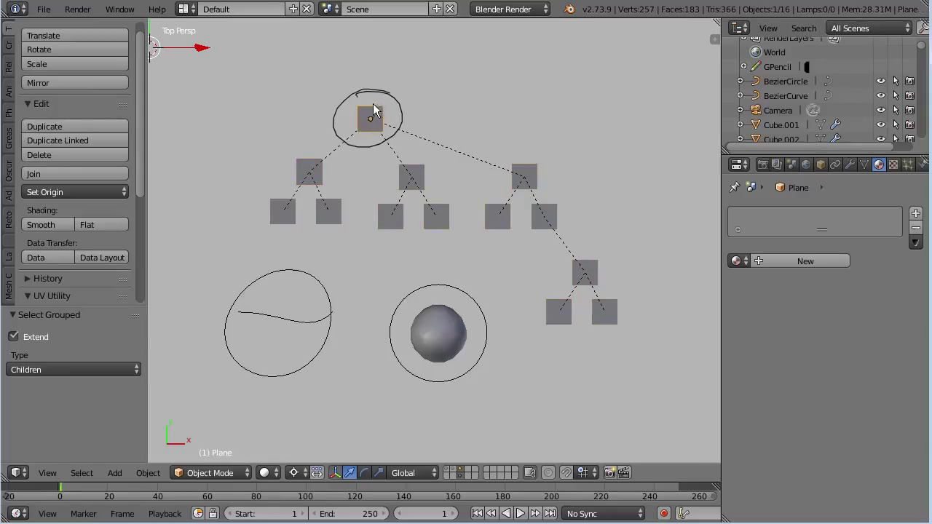
key("shift+g")
left_click(370, 122)
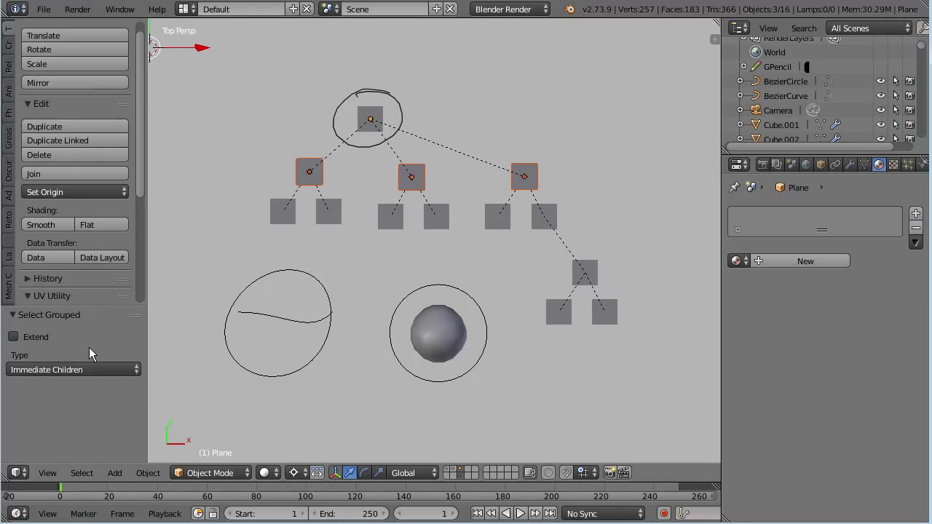
Add several planes and the sphere to the selection, then deselect everything
right_click(415, 348, "shift")
right_click(558, 312, "shift")
right_click(604, 312, "shift")
right_click(586, 274, "shift")
right_click(411, 177, "shift")
key("a")
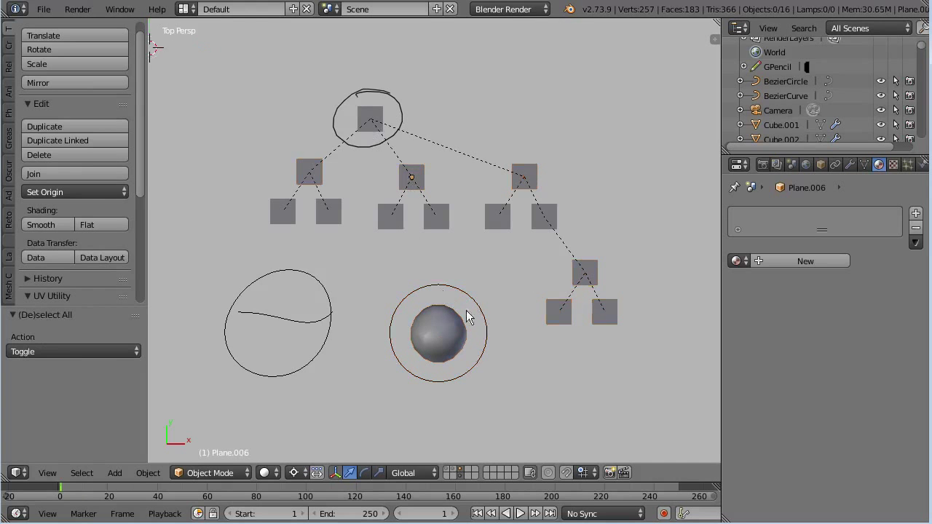
Select the sphere, three right-side planes and the top plane, then open Select Grouped
right_click(446, 343, "shift")
right_click(558, 311, "shift")
right_click(605, 311, "shift")
right_click(588, 277, "shift")
right_click(375, 125, "shift")
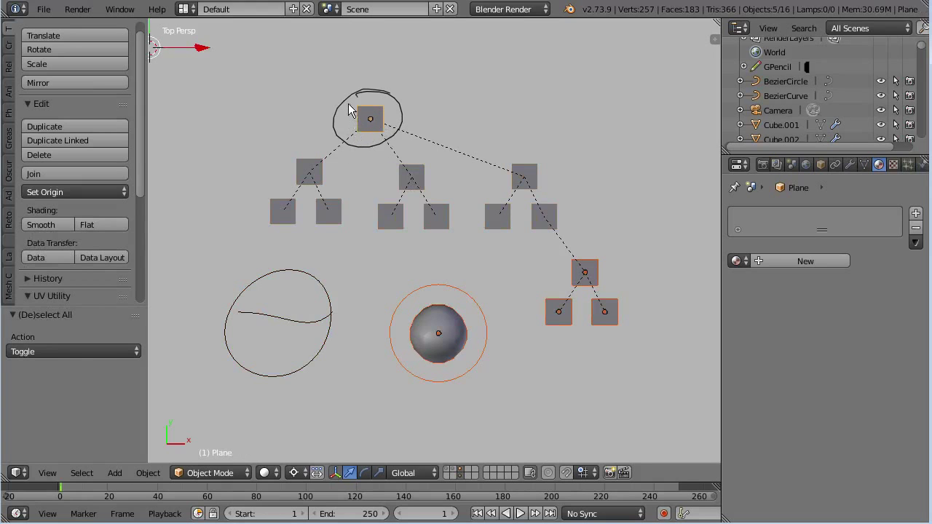
key("shift+g")
key("shift+g")
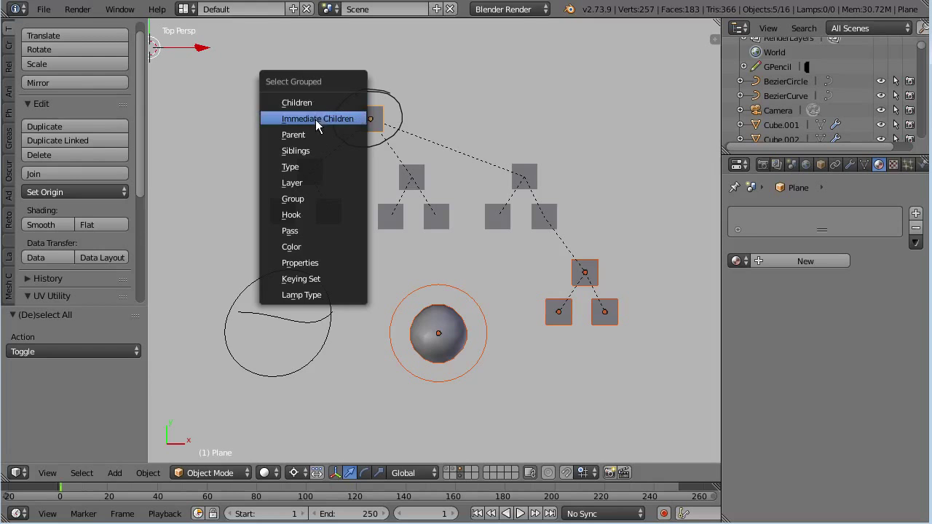
Select the top plane's Immediate Children with Extend on, then deselect all and pick the top plane
left_click(315, 118)
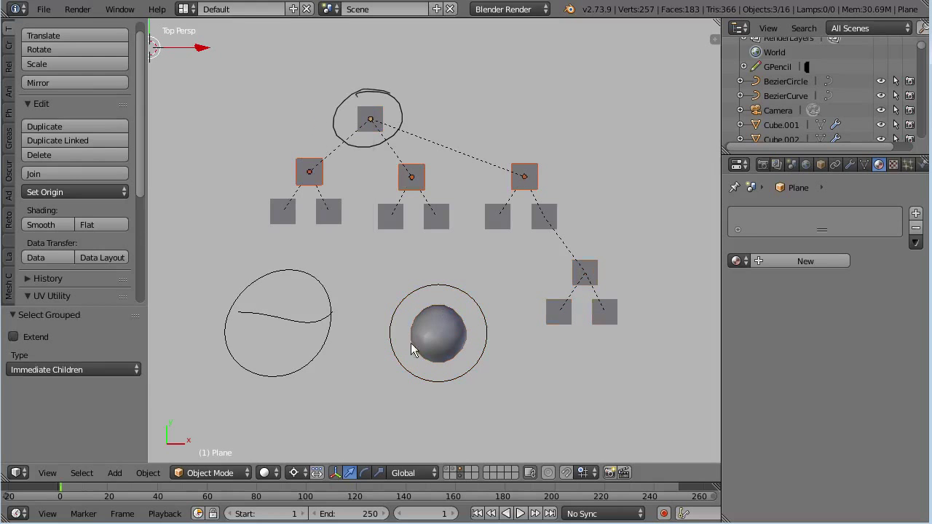
left_click(13, 337)
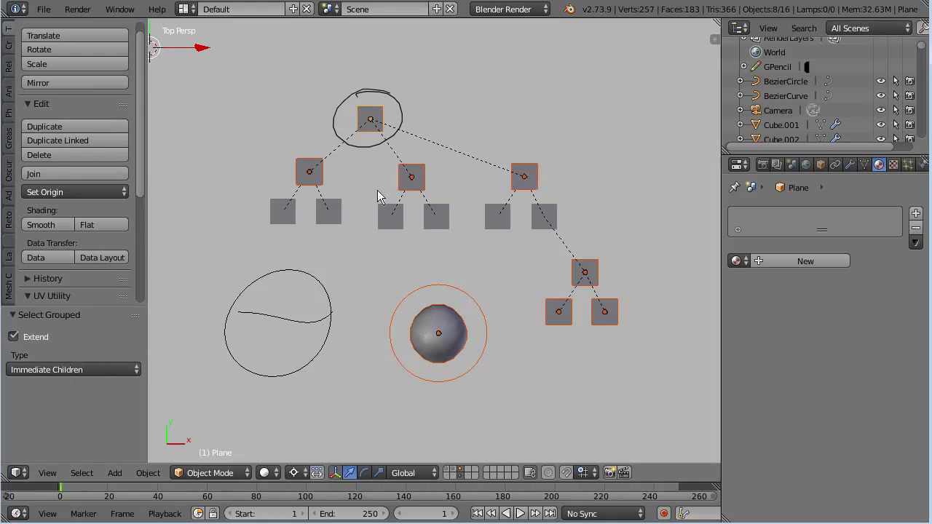
key("a")
right_click(375, 120)
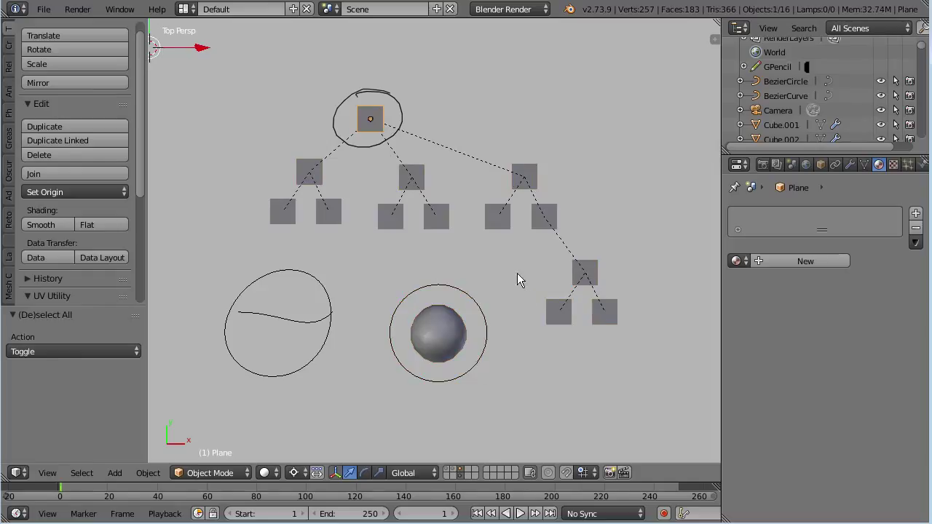
Select the parent of the middle second-row square via Select Grouped > Parent
key("shift+g")
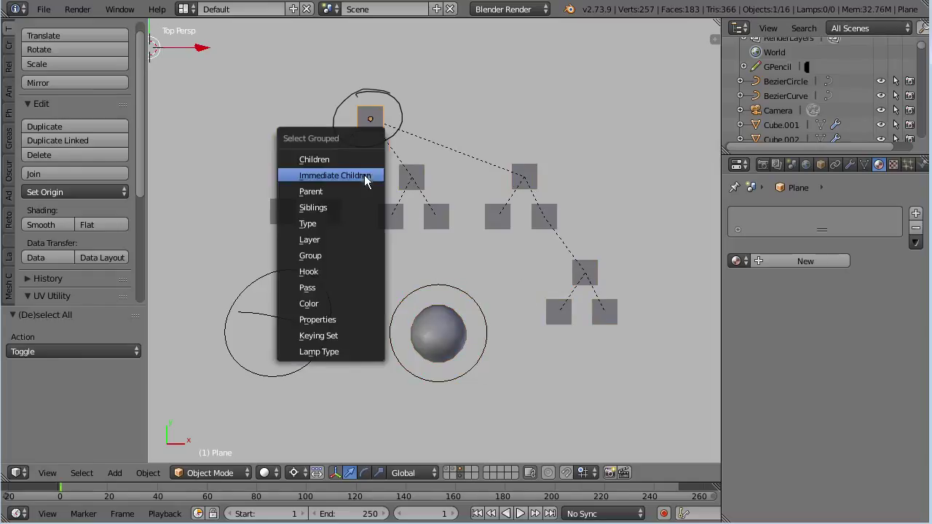
right_click(412, 182)
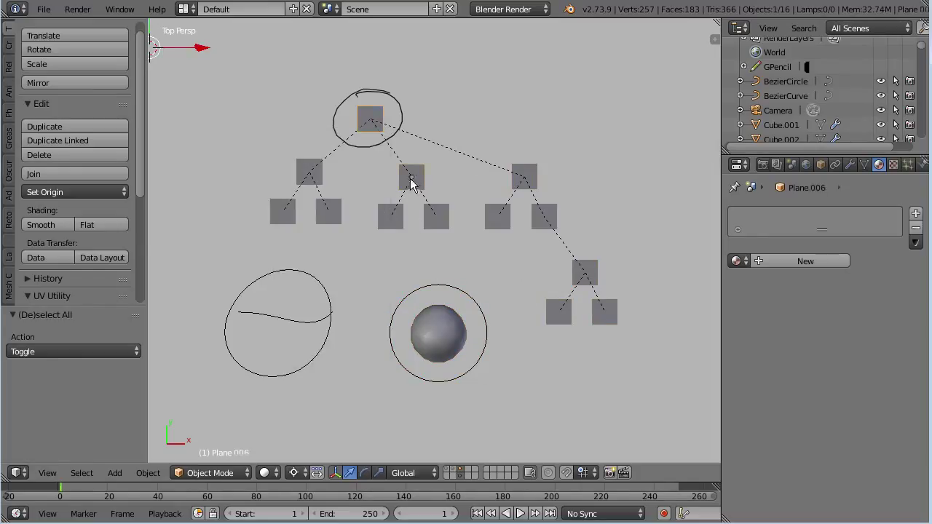
key("shift+g")
left_click(389, 200)
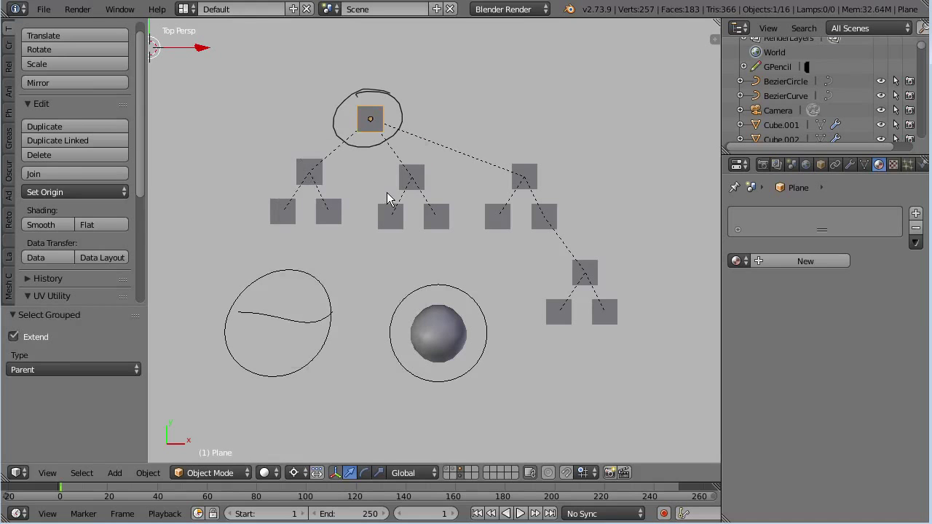
Reselect the middle second-row square and select all its Siblings
key("shift+g")
left_click(434, 223)
right_click(413, 187)
right_click(608, 317)
key("shift+g")
left_click(606, 316)
right_click(409, 174)
key("shift+g")
left_click(395, 185)
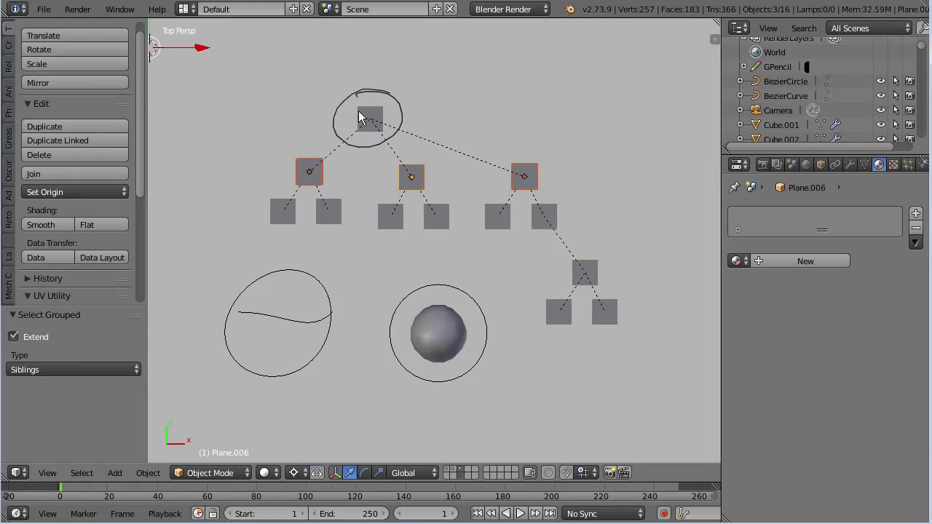
Select Siblings of a lower square and the lower-left square, then reselect only the middle square
left_click(398, 220)
key("shift+g")
left_click(385, 223)
left_click(337, 211, "shift")
key("shift+g")
left_click(339, 213)
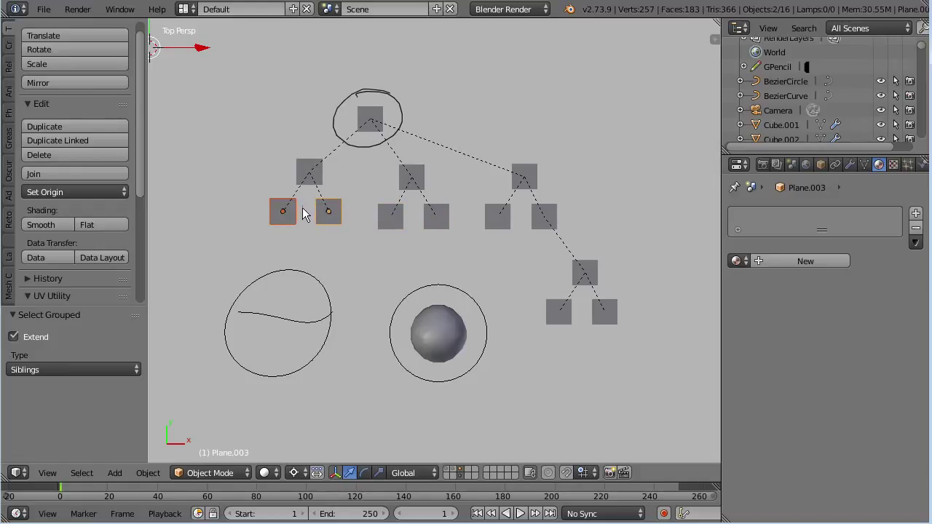
right_click(404, 186)
key("shift+g")
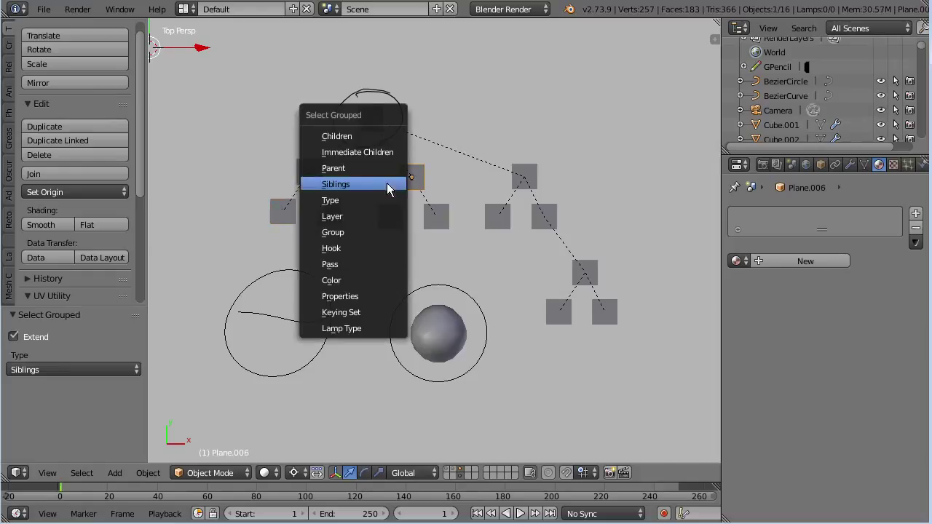
key("shift+g")
key("shift+g")
Select all planes by Type and add a rotated Monkey head mesh
left_click(406, 199)
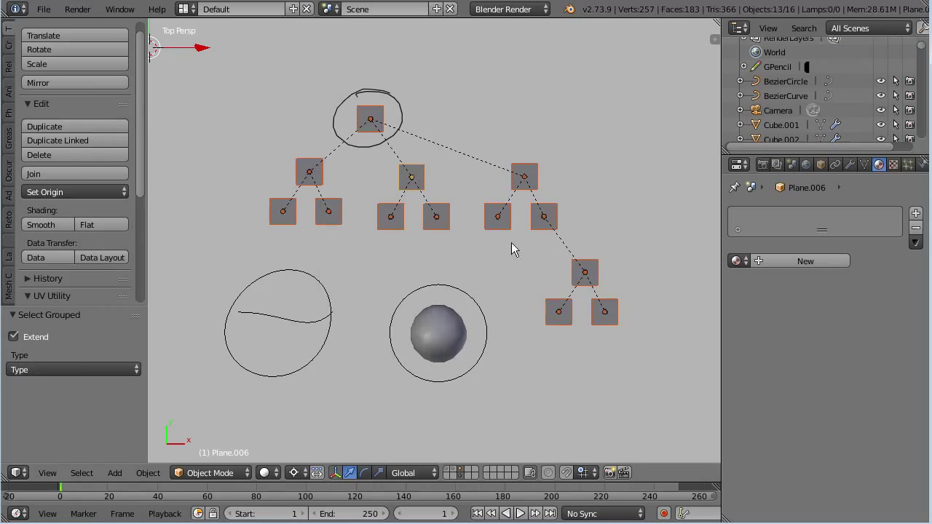
scroll(473, 291, "up", 2)
scroll(433, 308, "down", 1, "shift")
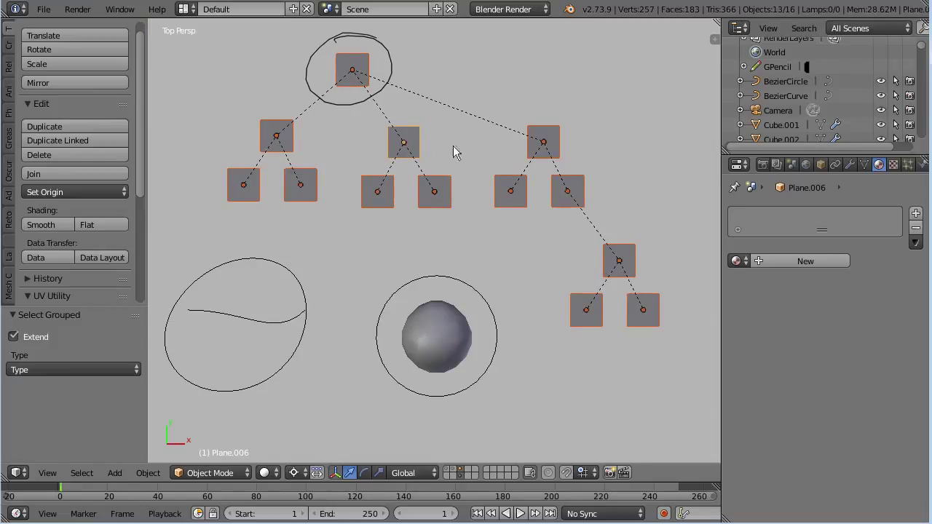
key("shift+a")
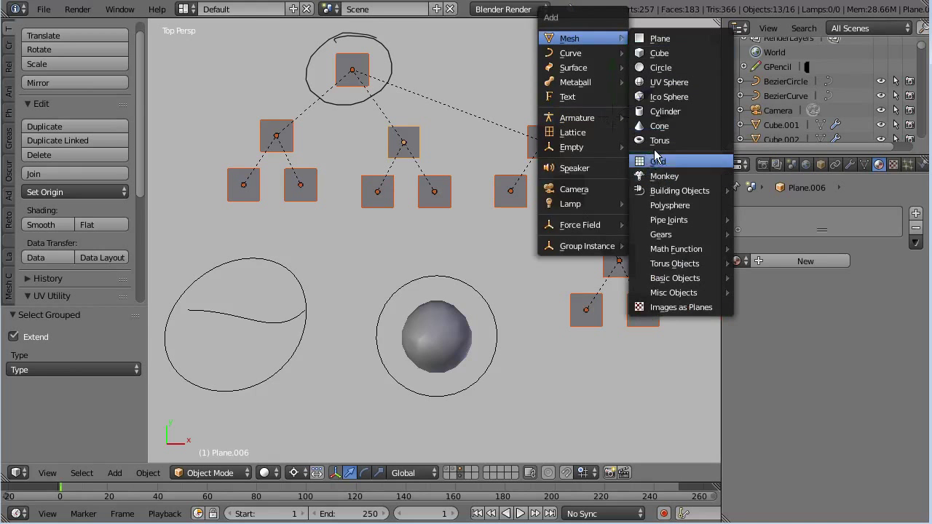
left_click(661, 176)
key("r")
key("r")
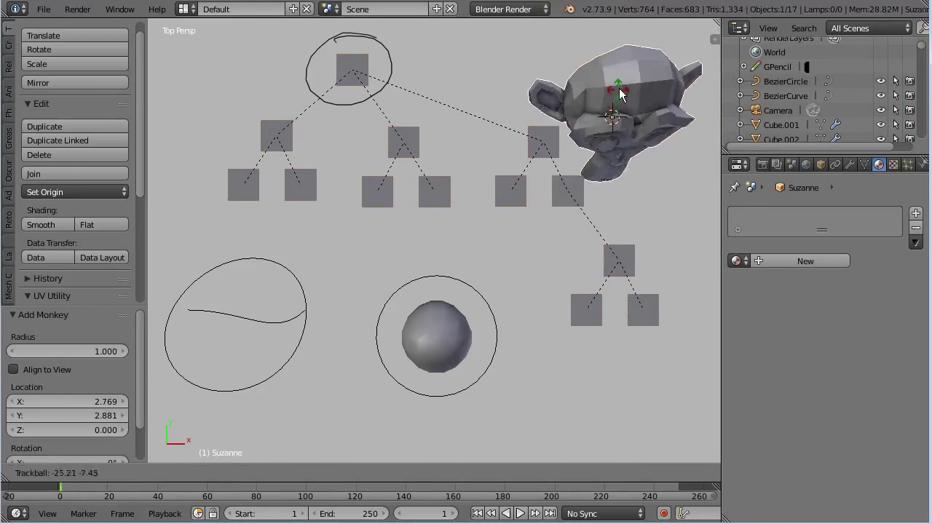
left_click(633, 73)
Reselect all planes by Type from the top square, then try moving the metaball
right_click(359, 73)
key("shift+g")
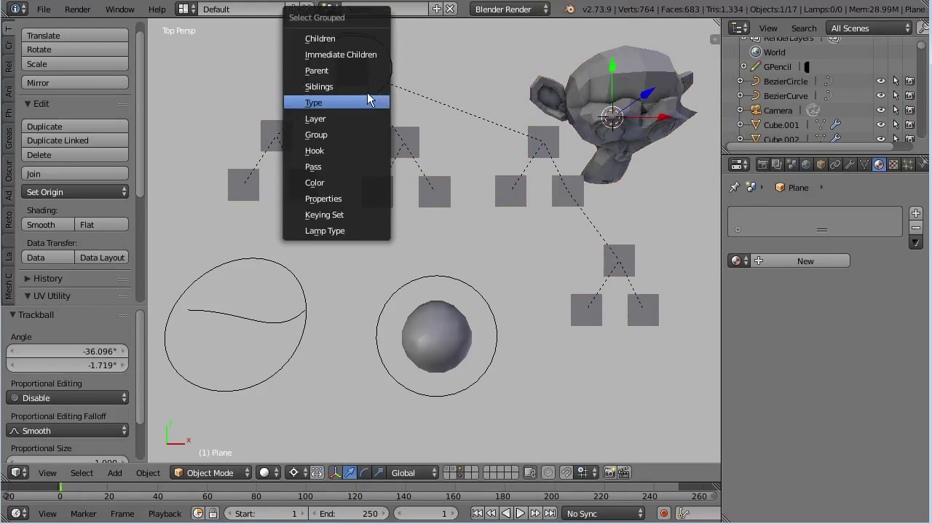
left_click(368, 103)
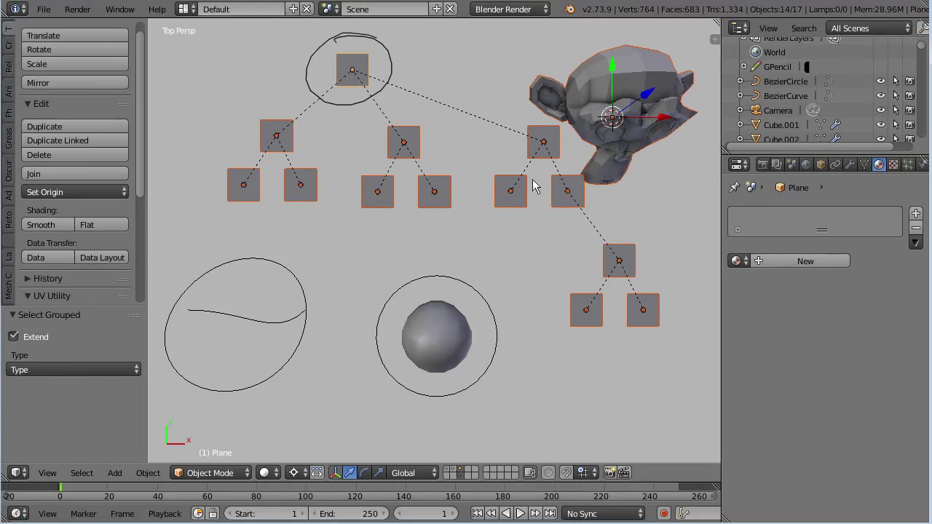
right_click(432, 341, "shift")
key("g")
right_click(425, 317)
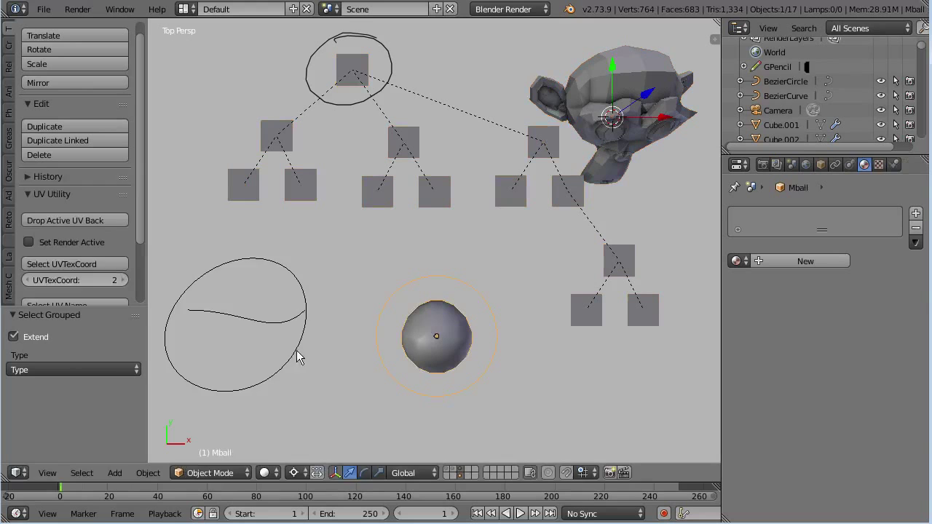
Select the BezierCircle and add the other curve by matching Type
right_click(297, 353)
key("g")
right_click(327, 353)
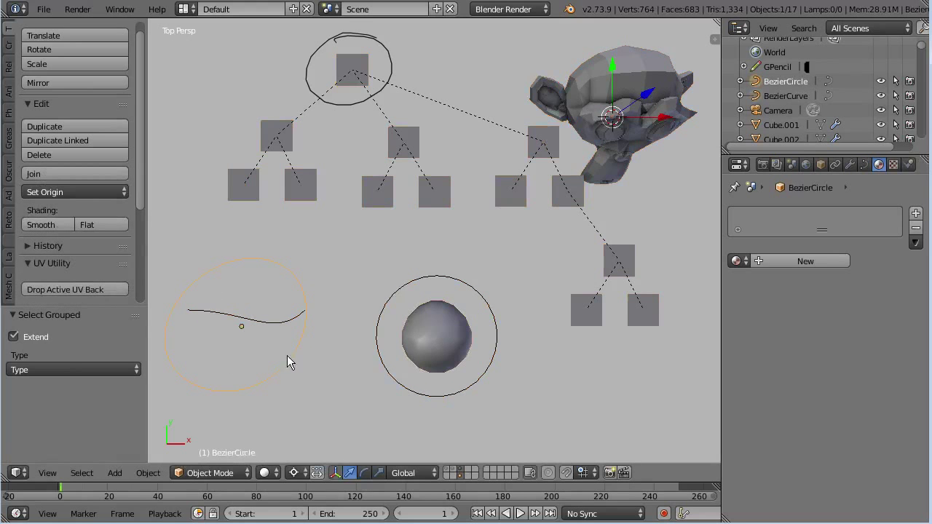
key("shift+g")
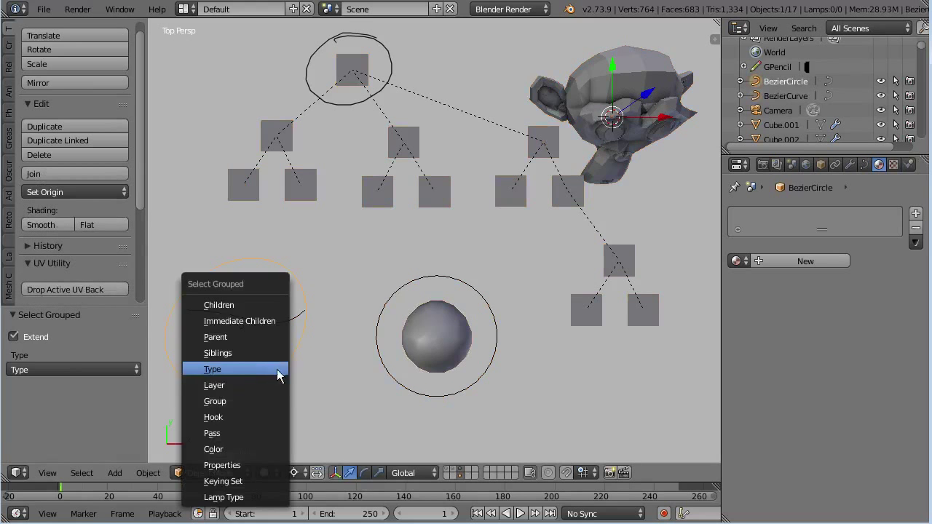
left_click(279, 374)
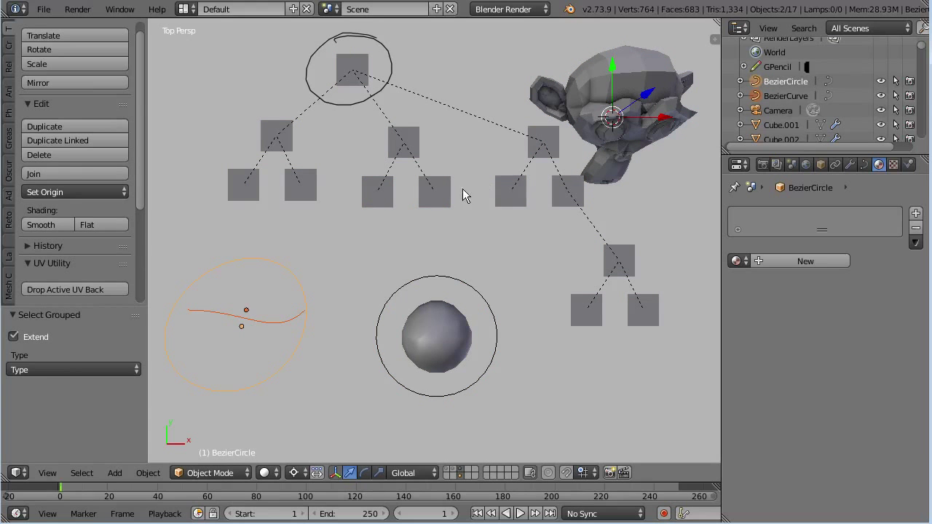
key("shift+a")
Select everything on the top square's layer, then delete the Suzanne monkey head
right_click(357, 81)
key("shift+a")
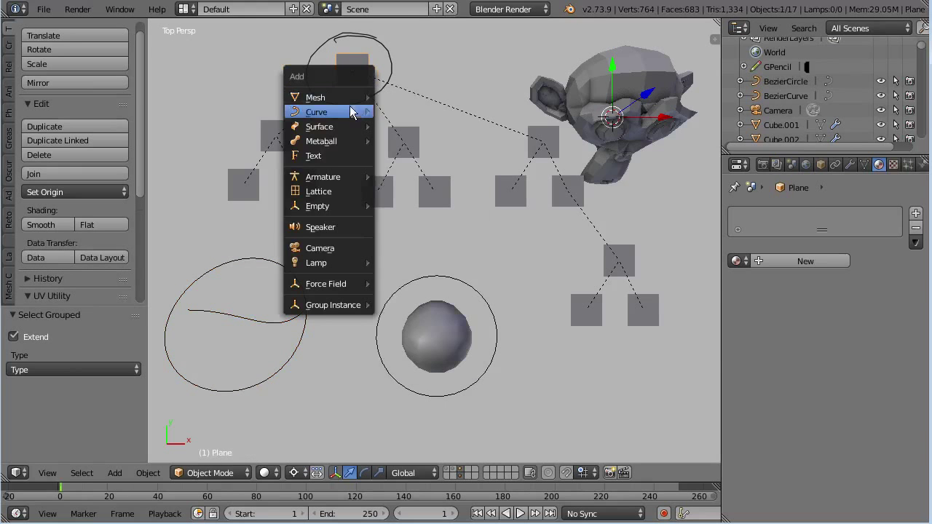
key("shift+g")
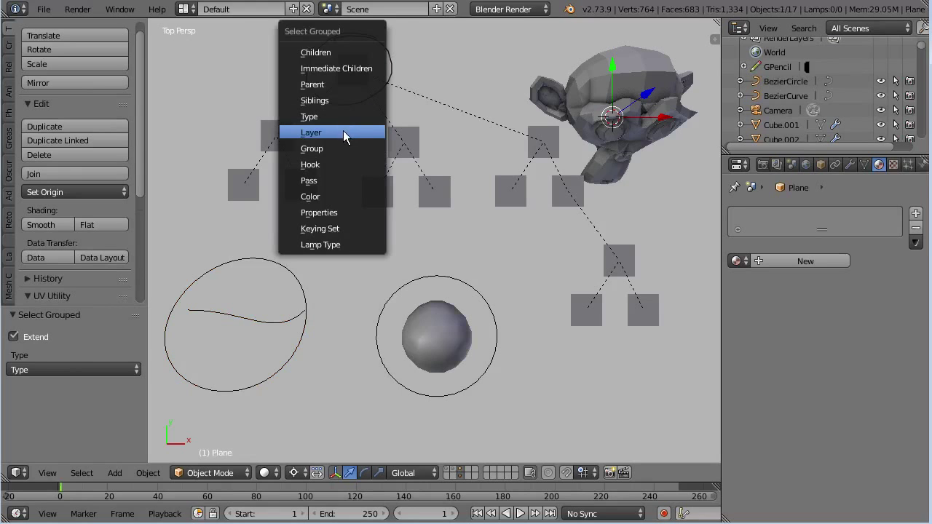
left_click(336, 133)
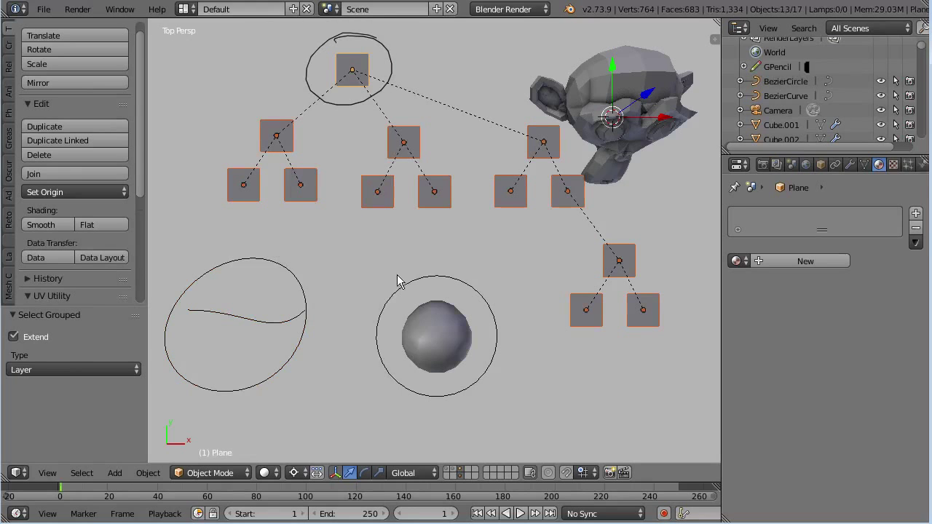
right_click(635, 119)
key("x")
left_click(615, 121)
Reselect by Layer from the top square, then select the metaball and BezierCircle
right_click(352, 82)
key("shift+g")
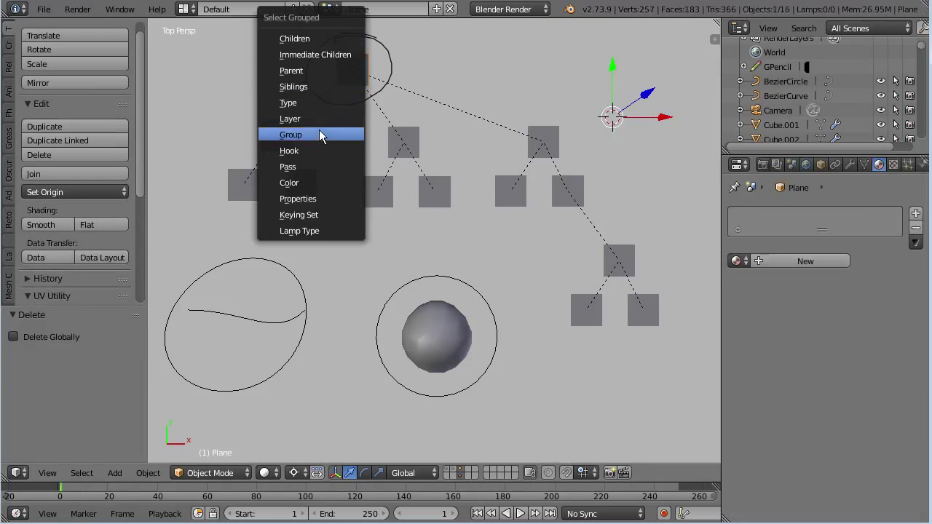
left_click(339, 128)
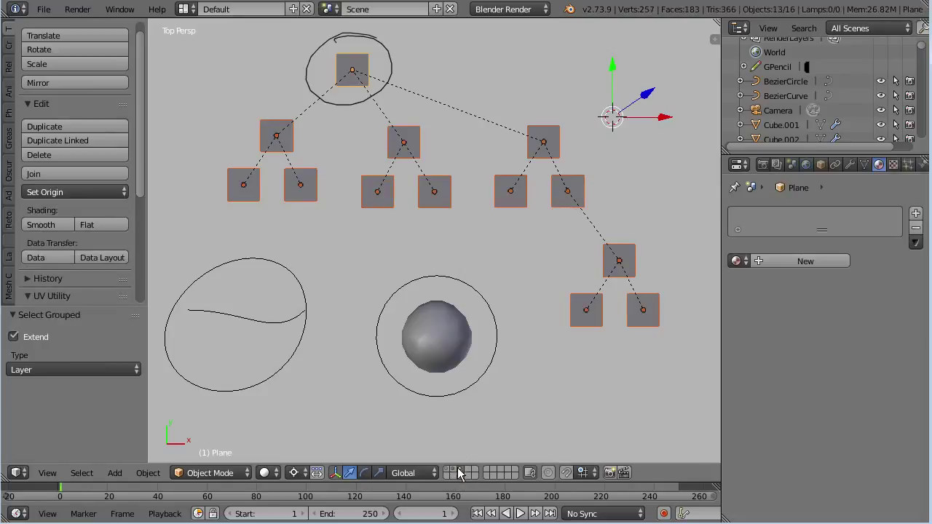
right_click(442, 378)
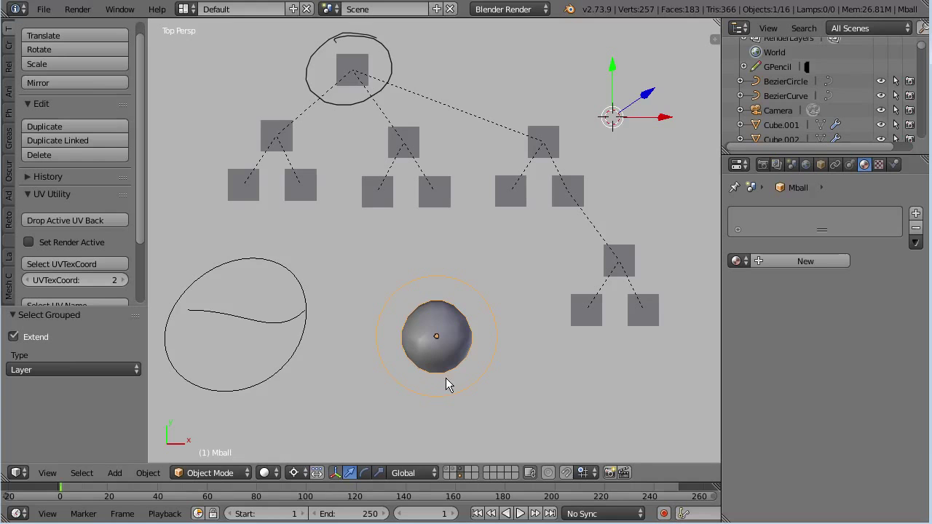
right_click(281, 322)
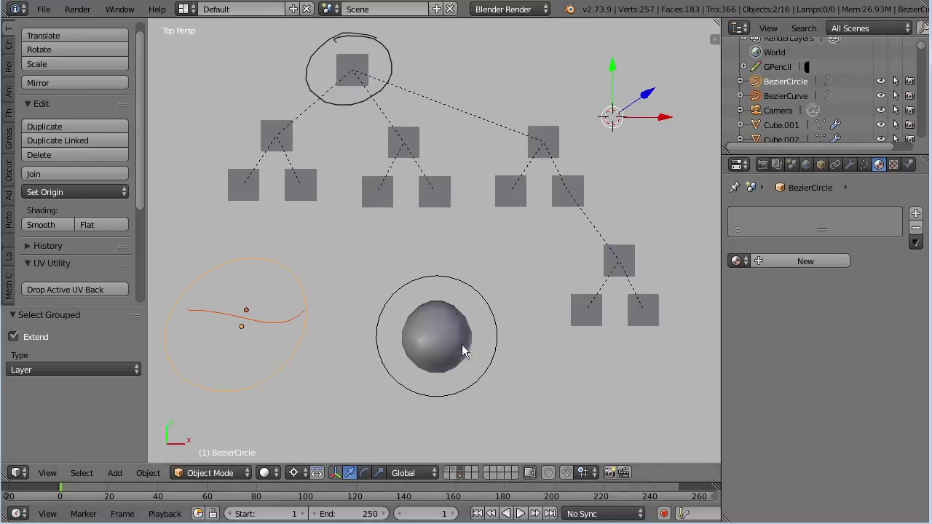
Select the middle second-row square's layer-mates, then return to that square and reopen Select Grouped
right_click(421, 150)
key("shift+g")
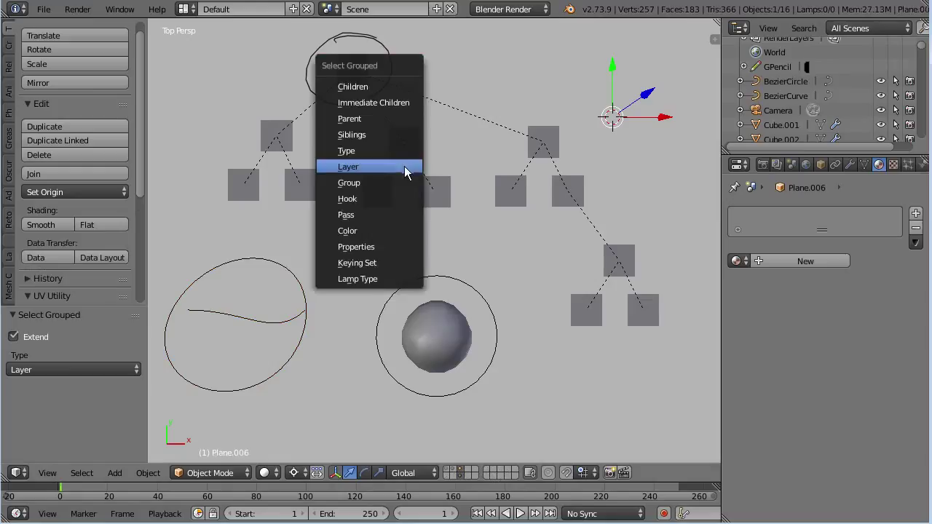
left_click(403, 167)
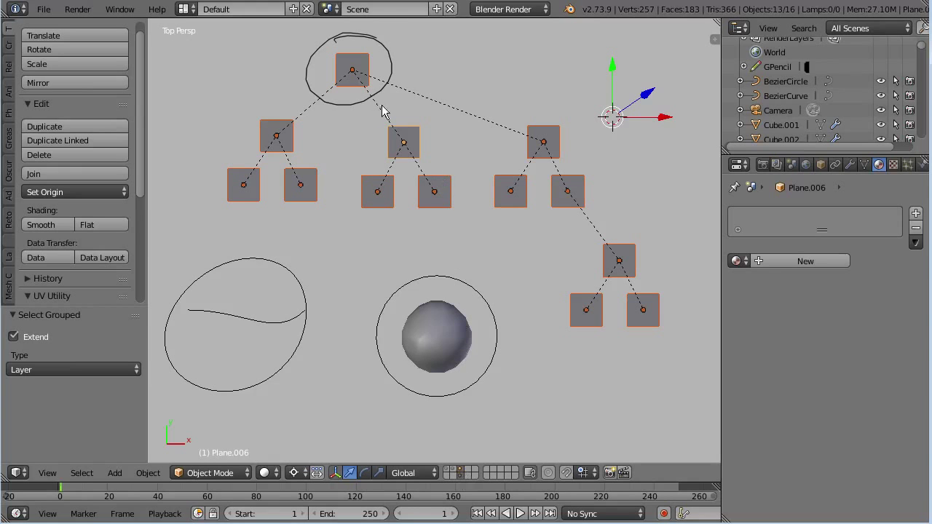
left_click(404, 145)
key("shift+g")
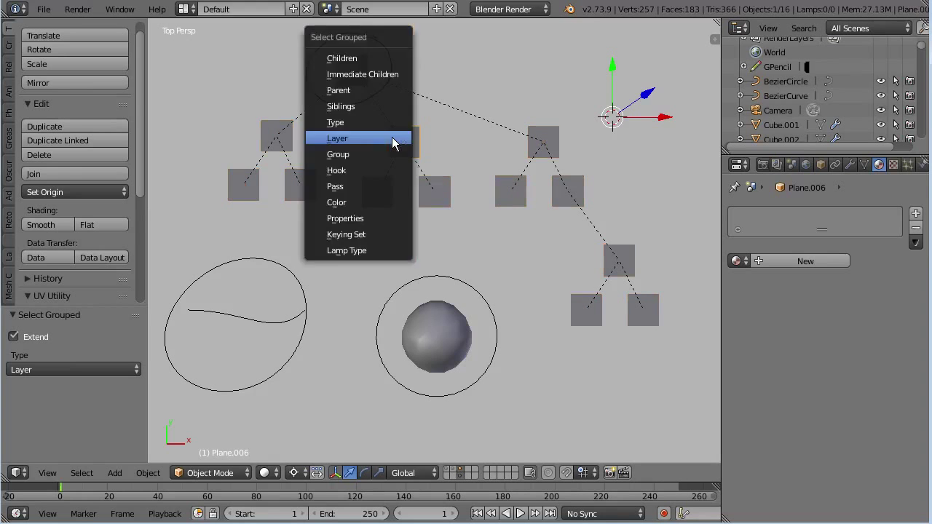
key("Escape")
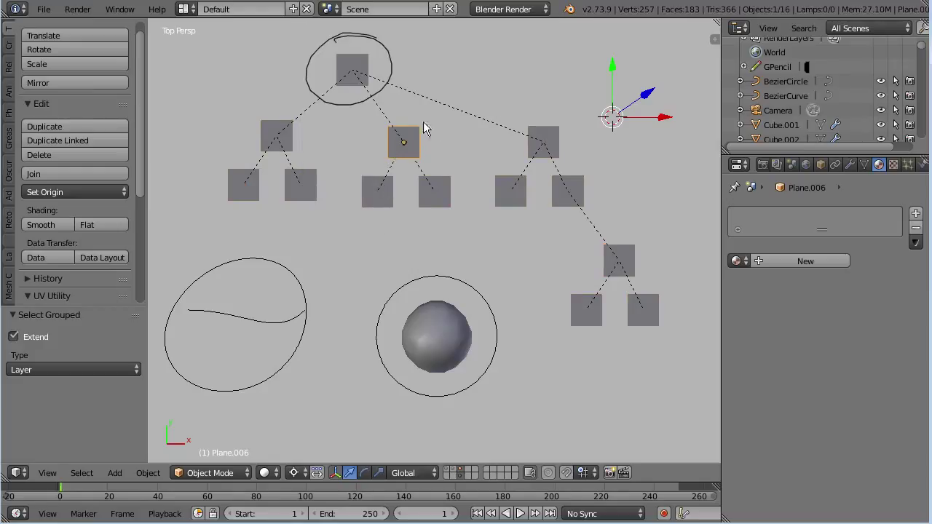
key("shift+g")
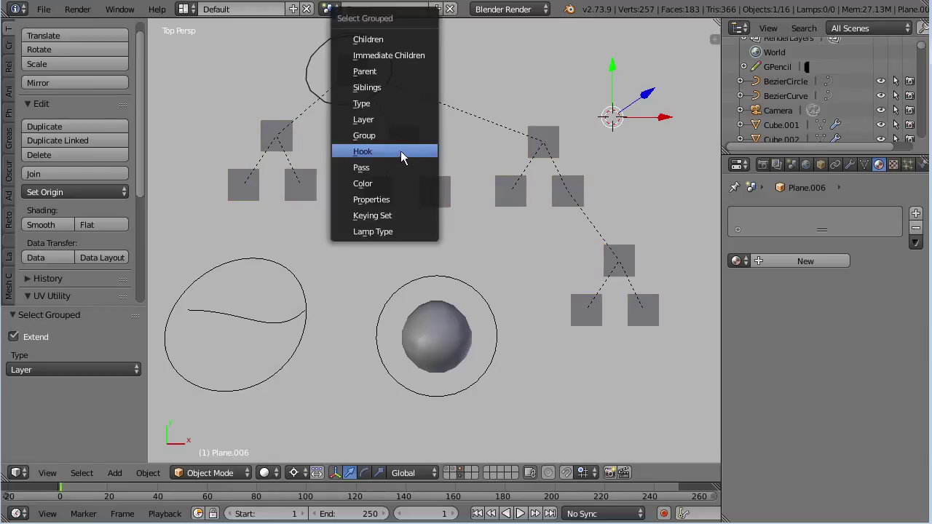
key("Escape")
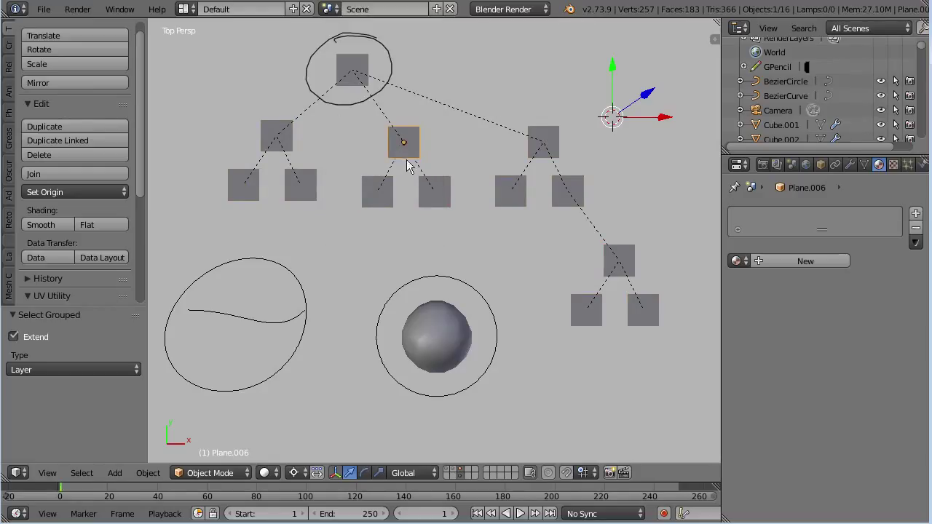
key("shift+g")
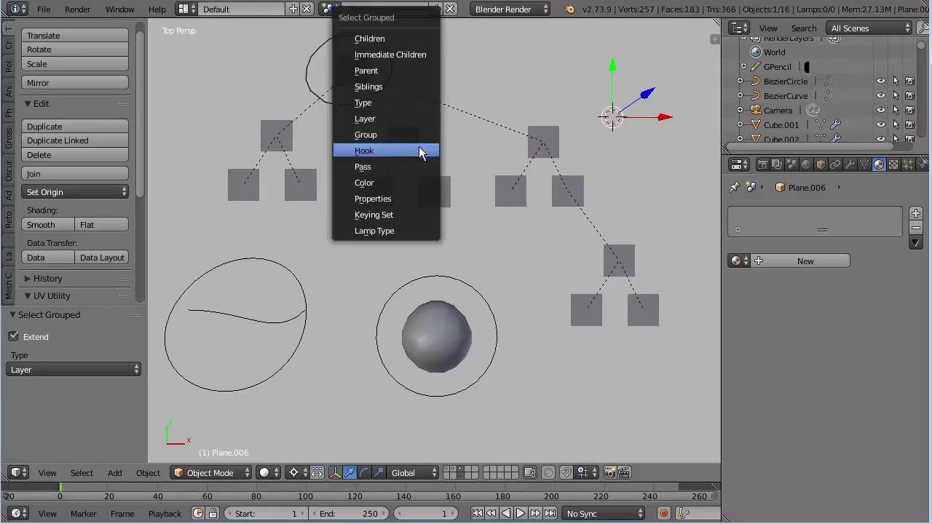
In Edit Mode, hook the right-hand edge of Plane.007 to two new empties
right_click(544, 143)
key("Tab")
key("a")
right_click(556, 163)
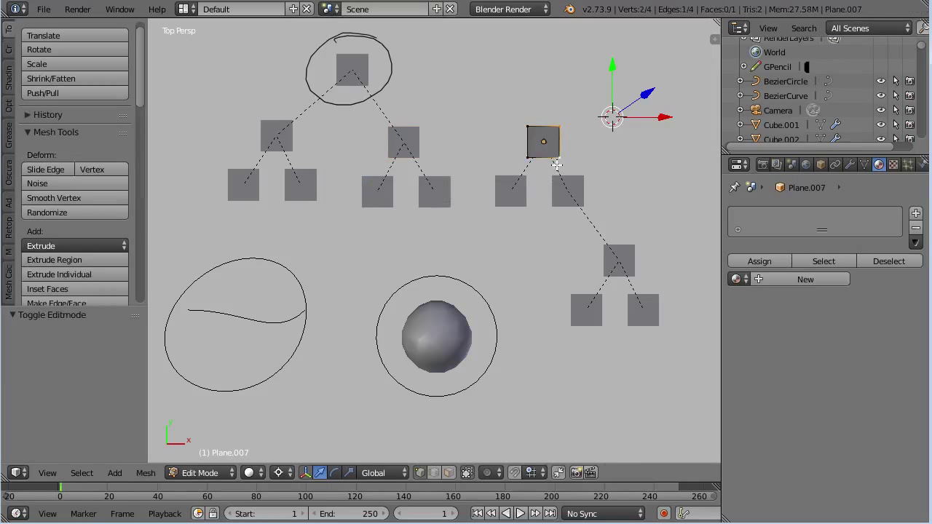
key("ctrl+h")
left_click(553, 123)
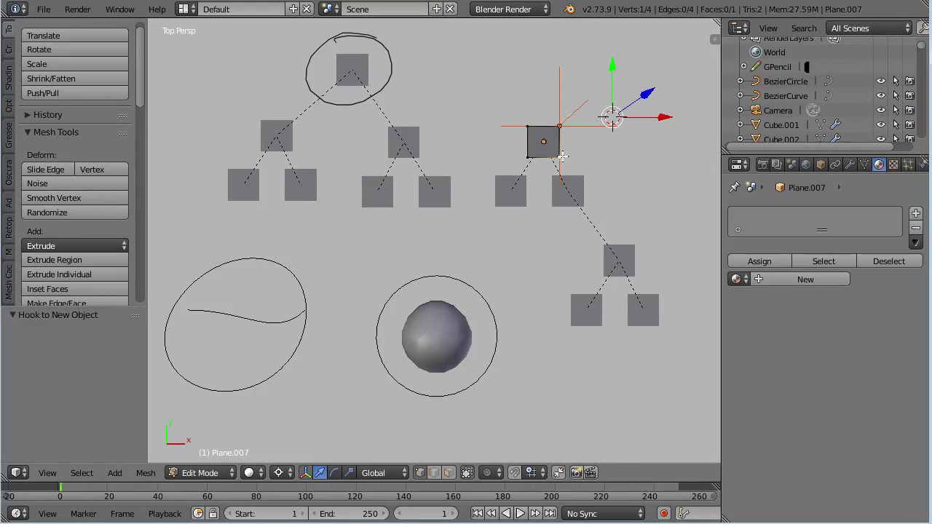
key("ctrl+h")
left_click(564, 154)
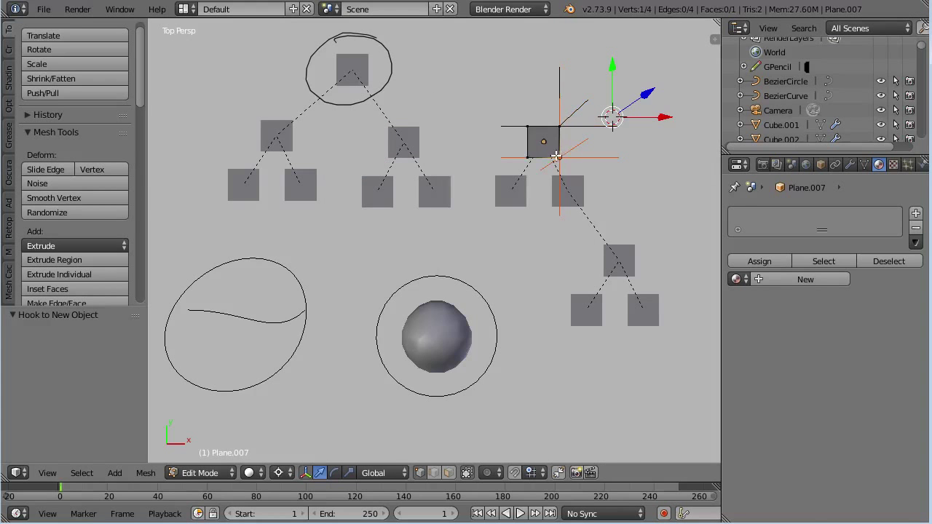
key("Tab")
Select Plane.007's hook empties together with Select Grouped by Hook
right_click(595, 130)
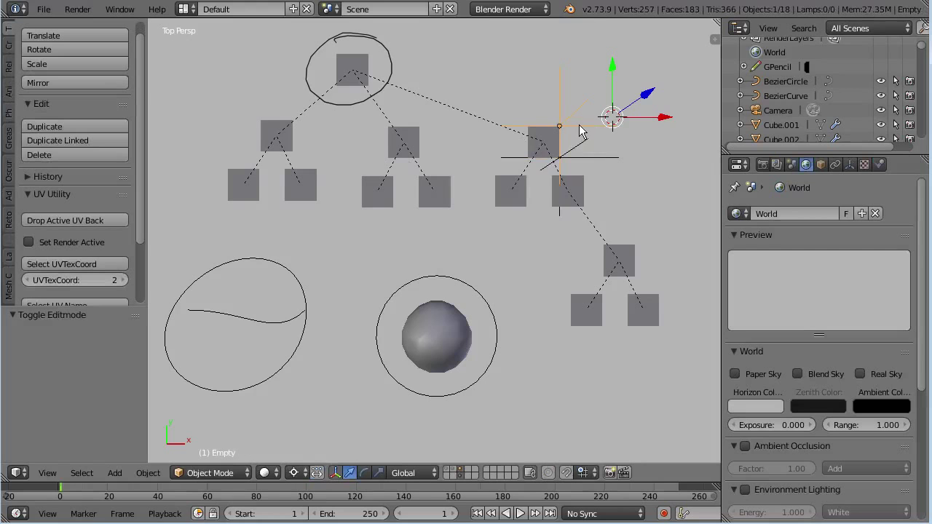
key("shift+g")
left_click(573, 150)
right_click(536, 146)
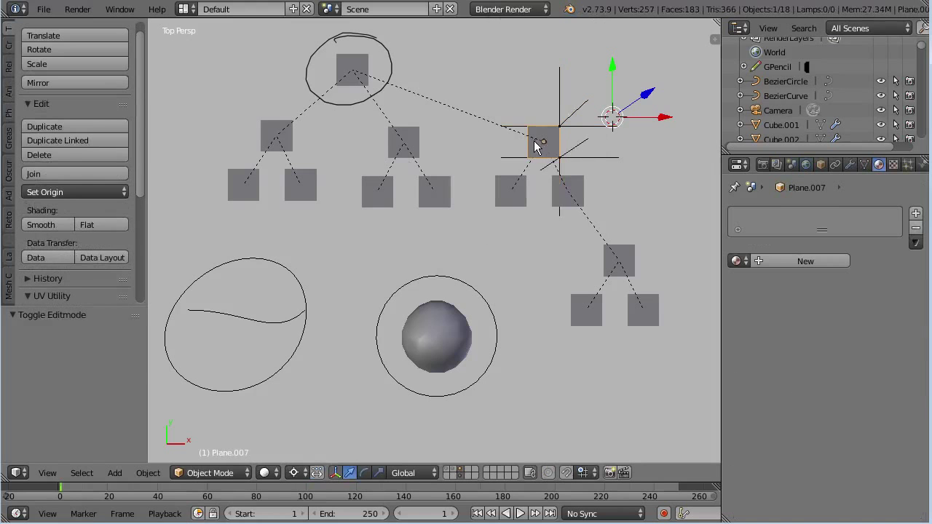
key("shift+g")
left_click(530, 150)
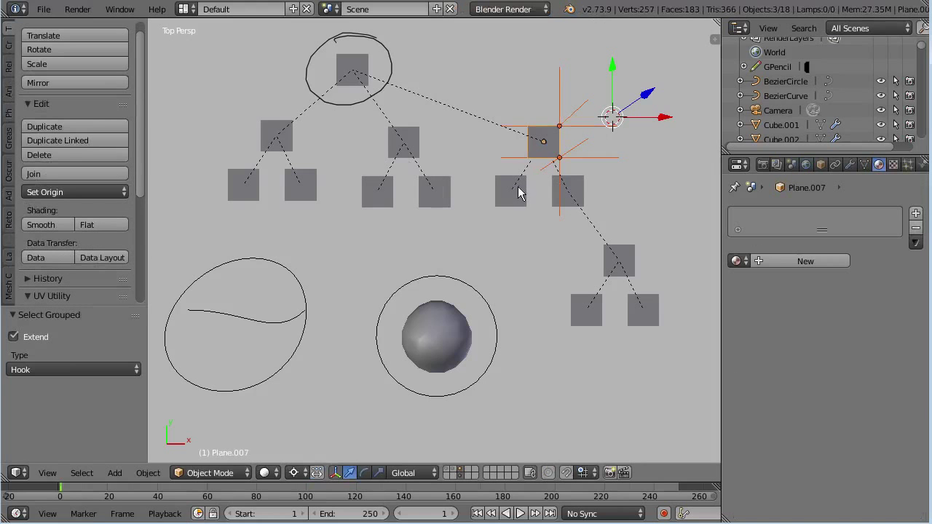
key("g")
key("shift+g")
left_click(546, 151)
right_click(570, 131)
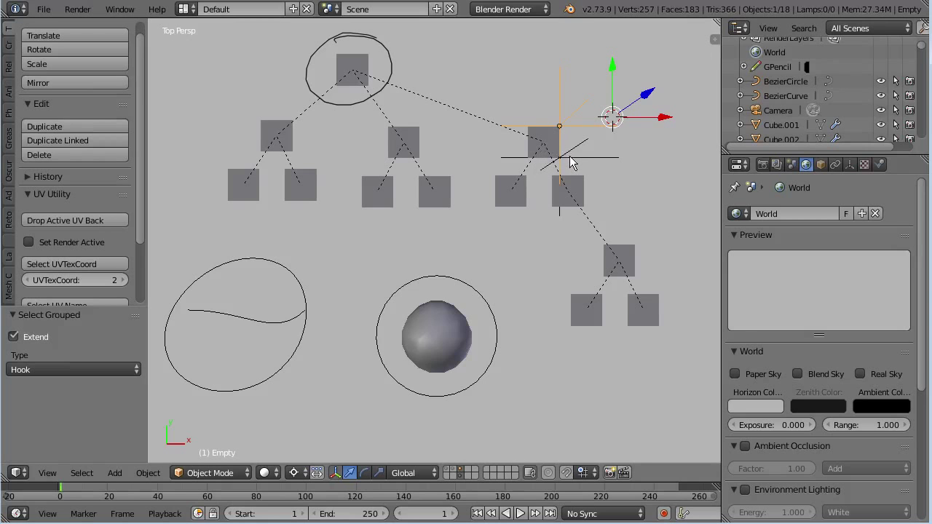
With Plane.007 selected, select objects grouped by pass index, then by colour
right_click(535, 149)
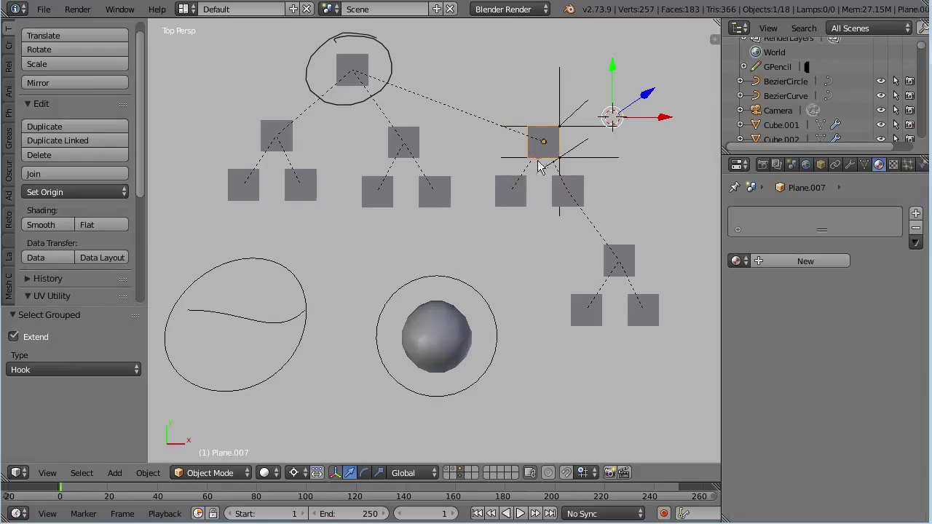
key("shift+g")
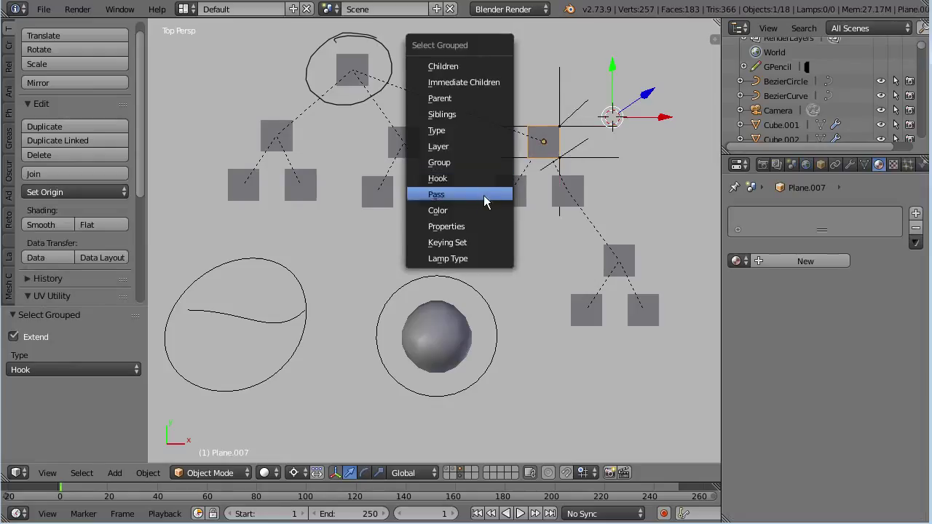
left_click(483, 195)
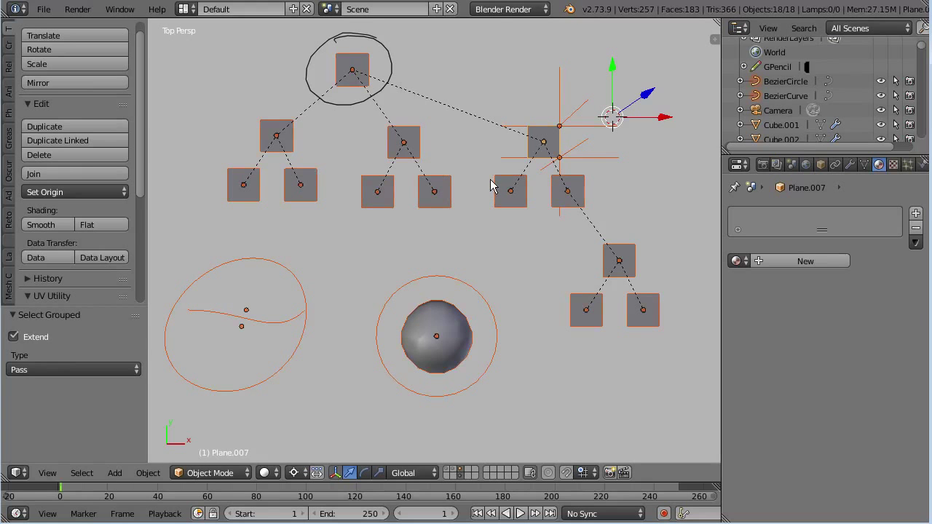
key("a")
key("shift+g")
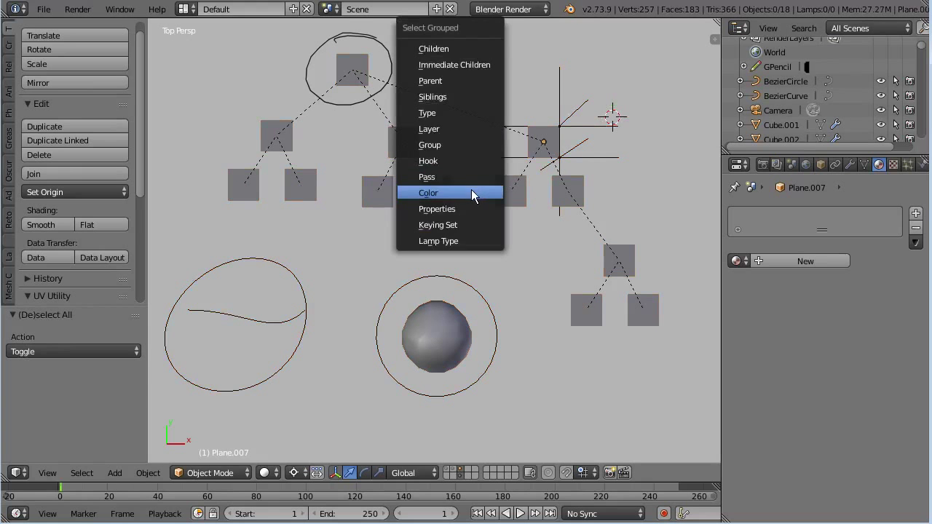
left_click(471, 193)
key("a")
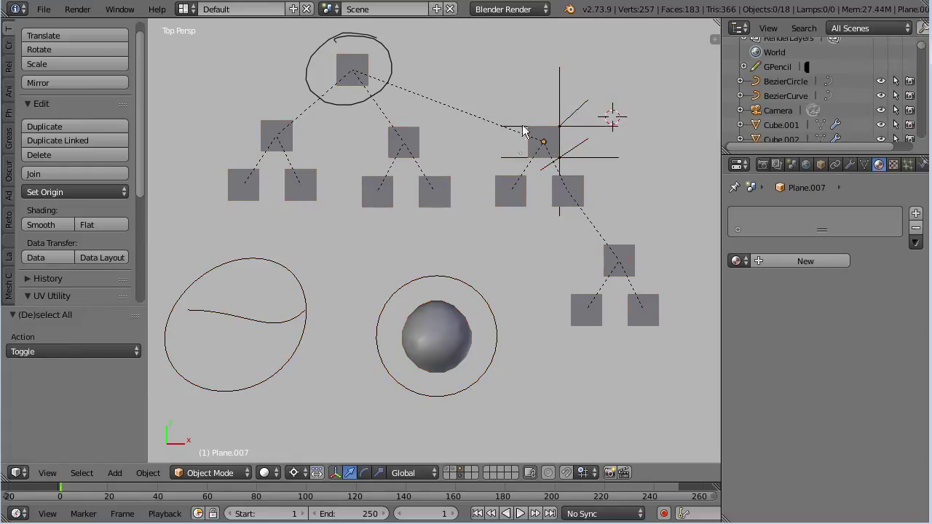
Try Select Grouped by Keying Set, which warns there is no active keying set
key("shift+g")
left_click(492, 206)
key("shift+g")
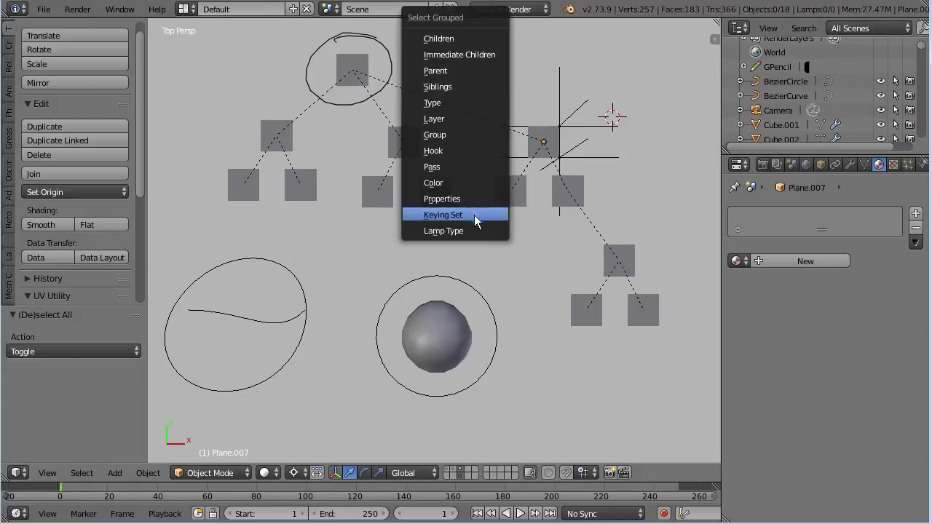
left_click(474, 215)
scroll(436, 513, "down", 5)
scroll(437, 513, "down", 1)
Check the keying set list and try selecting objects grouped by lamp type
left_click(545, 509)
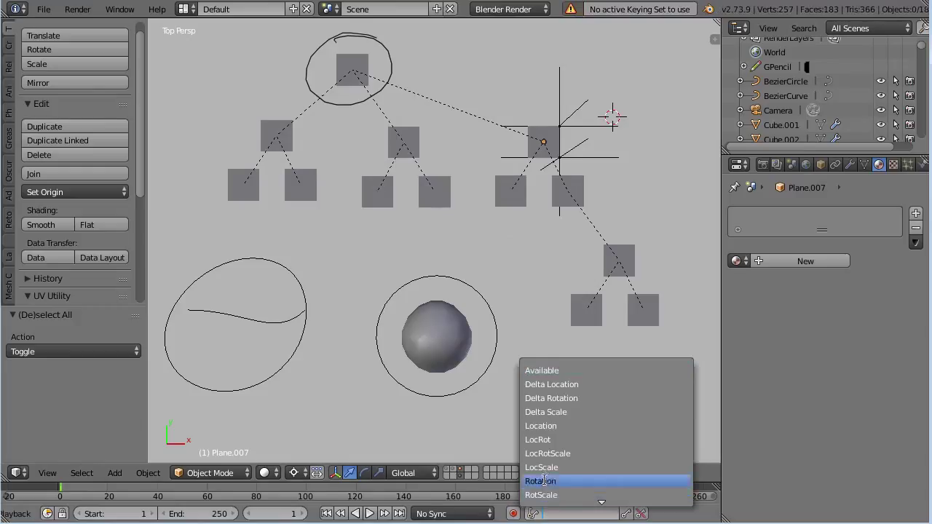
key("shift+g")
left_click(477, 230)
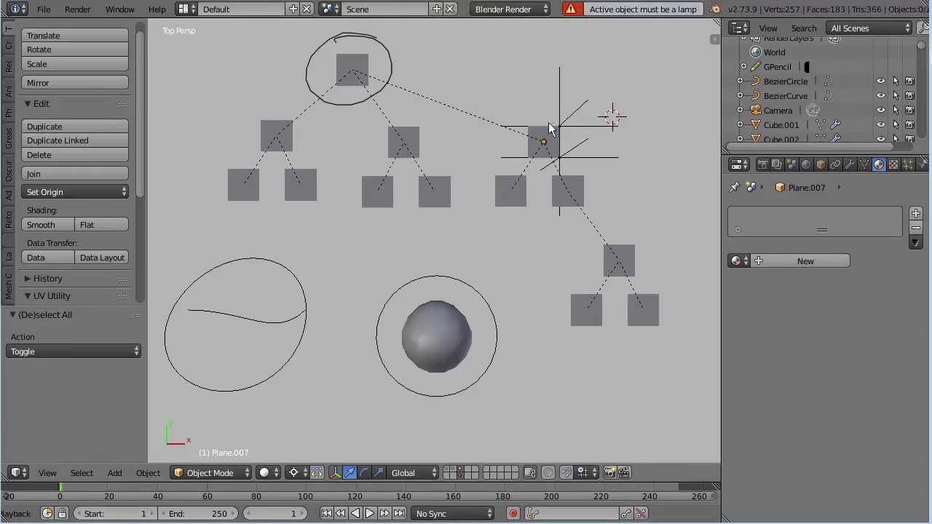
mouse_move(621, 93)
middle_mouse_down("shift")
mouse_move(580, 149)
mouse_move(543, 75)
middle_mouse_up("shift")
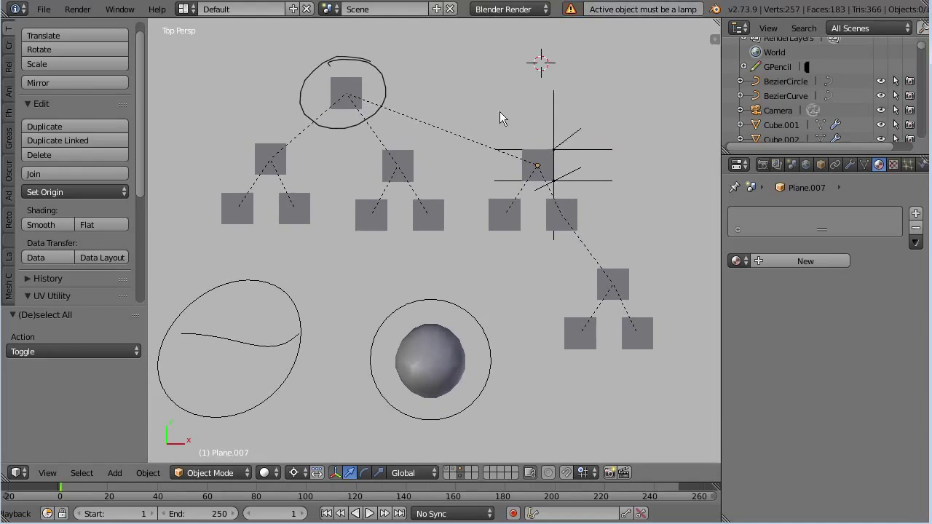
key("shift+a")
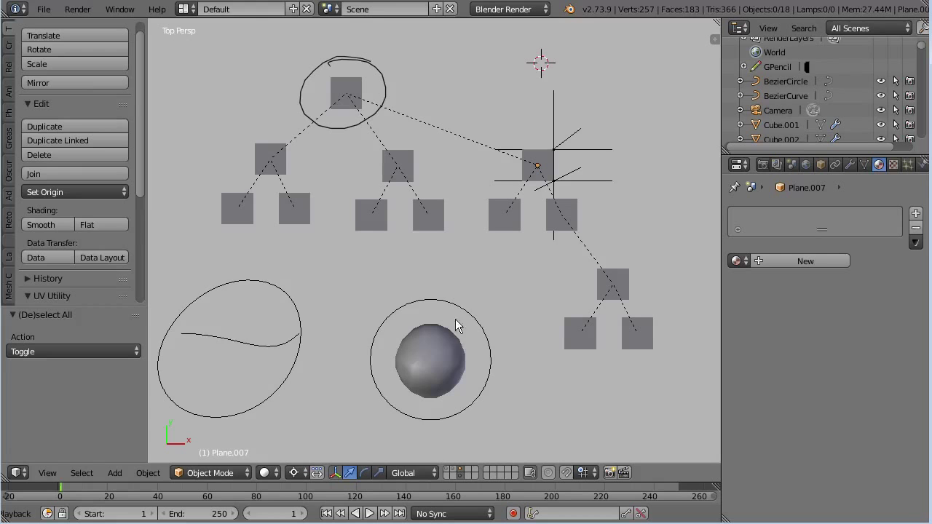
Show the torus and brick sphere layers, viewed from the side
left_click(454, 470)
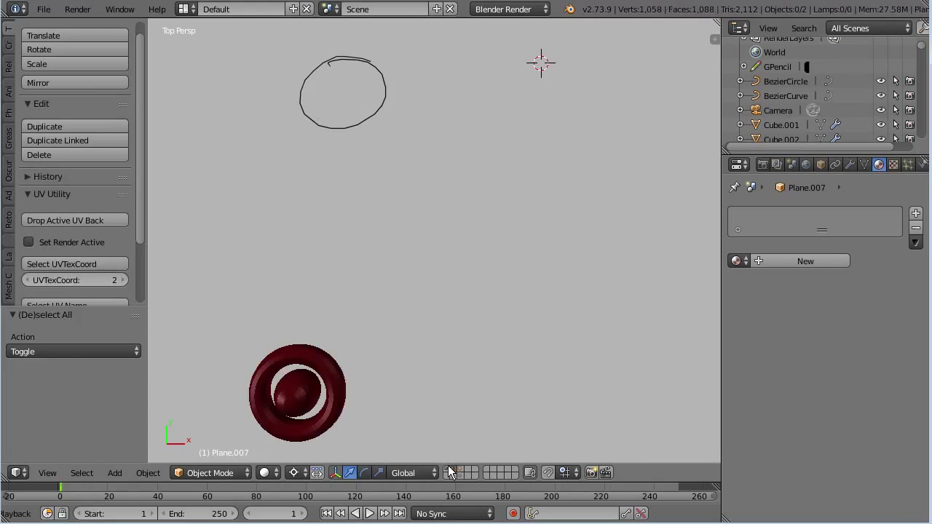
left_click(448, 472, "shift")
mouse_move(433, 388)
middle_mouse_down()
mouse_move(485, 248)
mouse_move(563, 249)
mouse_move(524, 262)
mouse_move(494, 224)
mouse_move(468, 260)
mouse_move(499, 209)
mouse_move(472, 224)
mouse_move(457, 200)
mouse_move(419, 191)
mouse_move(449, 267)
middle_mouse_up()
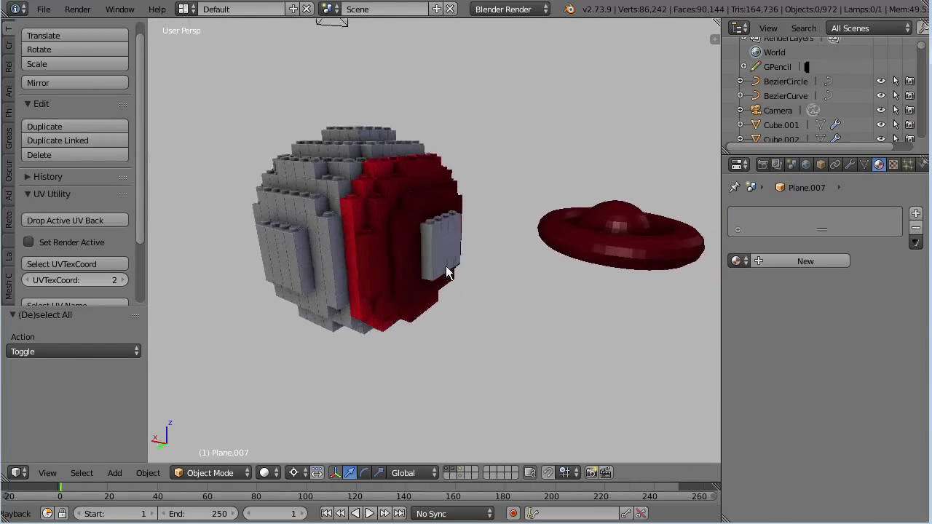
Select a red brick near the top and all bricks sharing its colour, then deselect
right_click(395, 231)
right_click_drag(409, 248, 466, 200)
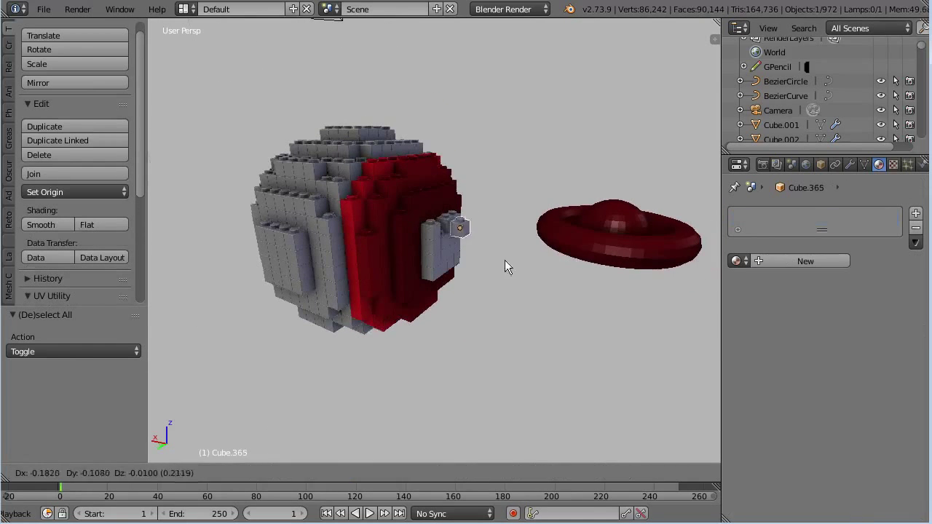
mouse_move(465, 279)
middle_mouse_down()
mouse_move(432, 293)
mouse_move(388, 252)
middle_mouse_up()
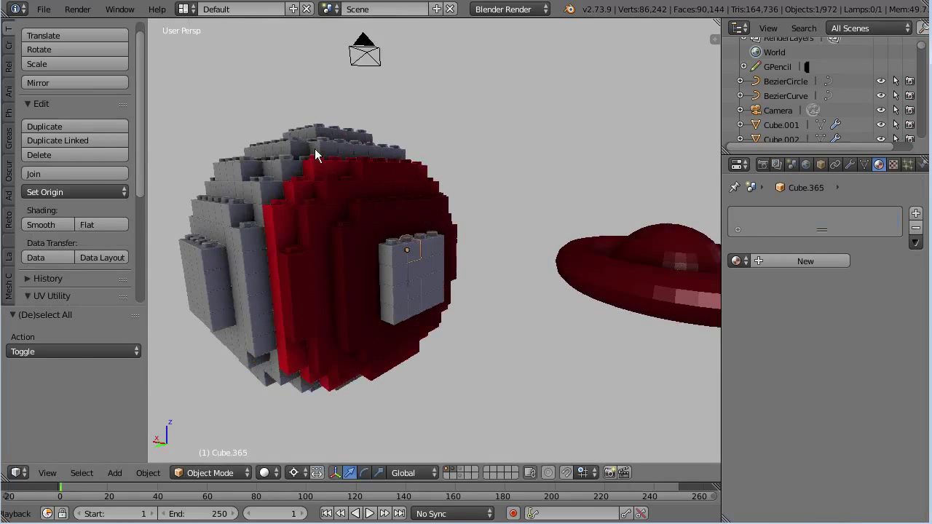
middle_click_drag(350, 168, 316, 188)
right_click(314, 170)
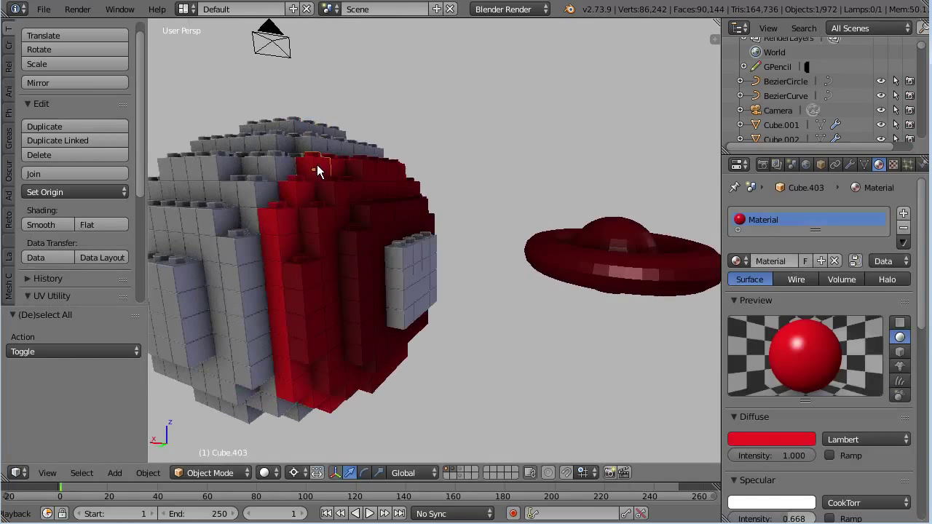
key("shift+g")
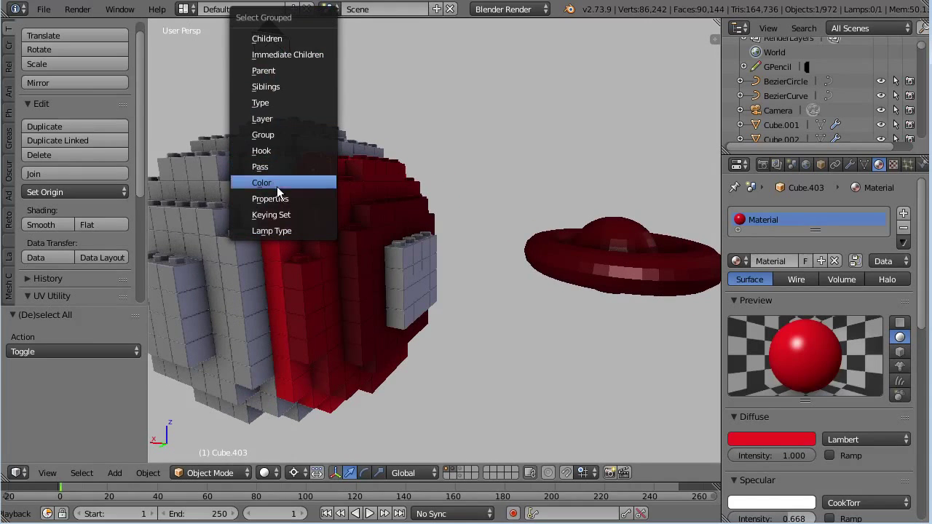
left_click(277, 187)
key("a")
Select a single grey brick on the sphere's left side and view sphere and torus anew
mouse_move(337, 208)
middle_mouse_down()
mouse_move(347, 306)
mouse_move(334, 262)
middle_mouse_up()
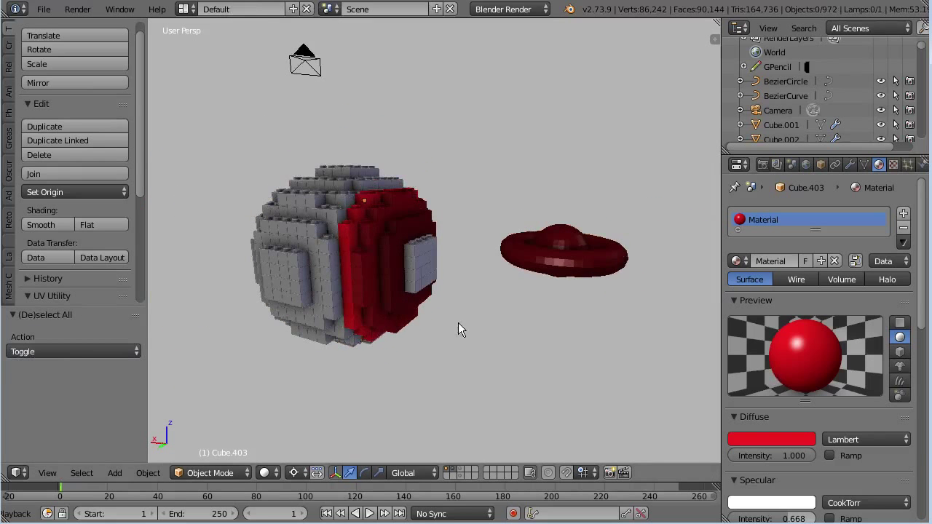
right_click(315, 243)
middle_click_drag(327, 245, 347, 286)
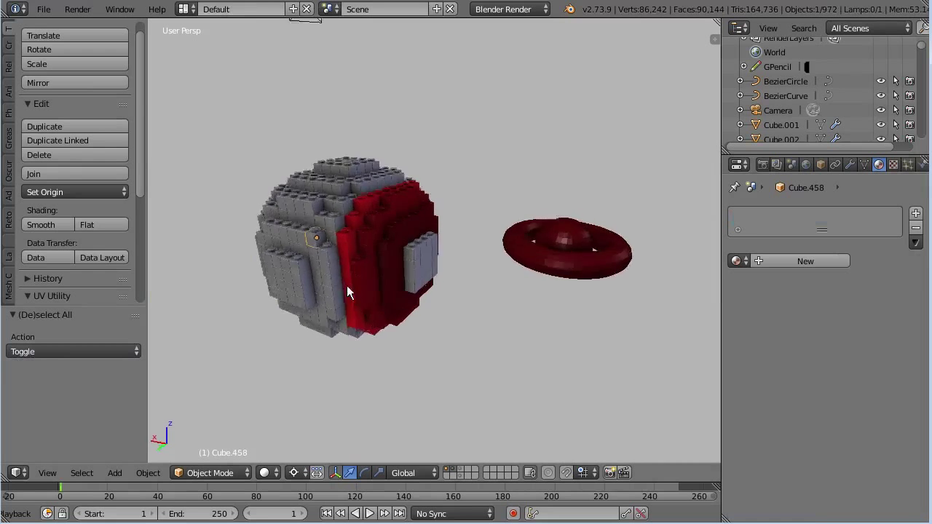
scroll(354, 249, "up", 2)
middle_click_drag(354, 251, 250, 217)
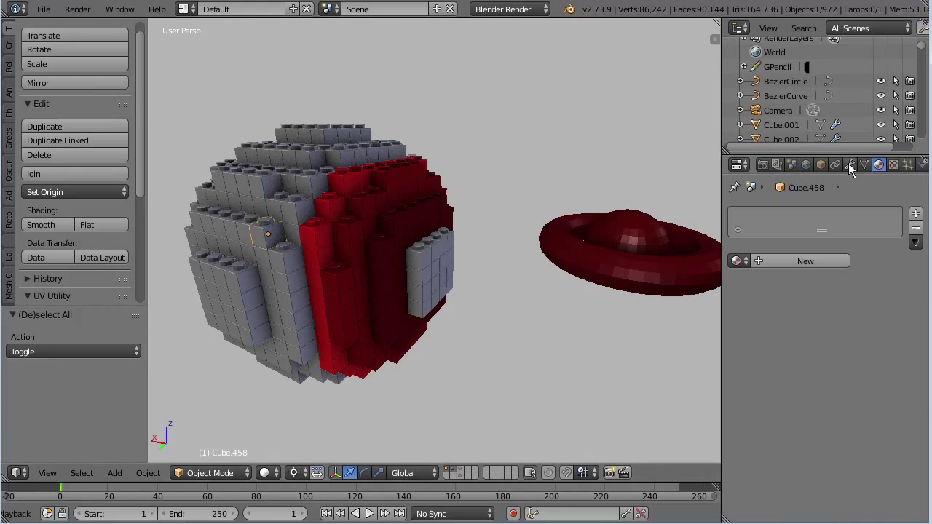
In the brick's Object properties, collapse the Relations and Groups panels
left_click(821, 164)
scroll(777, 269, "down", 5)
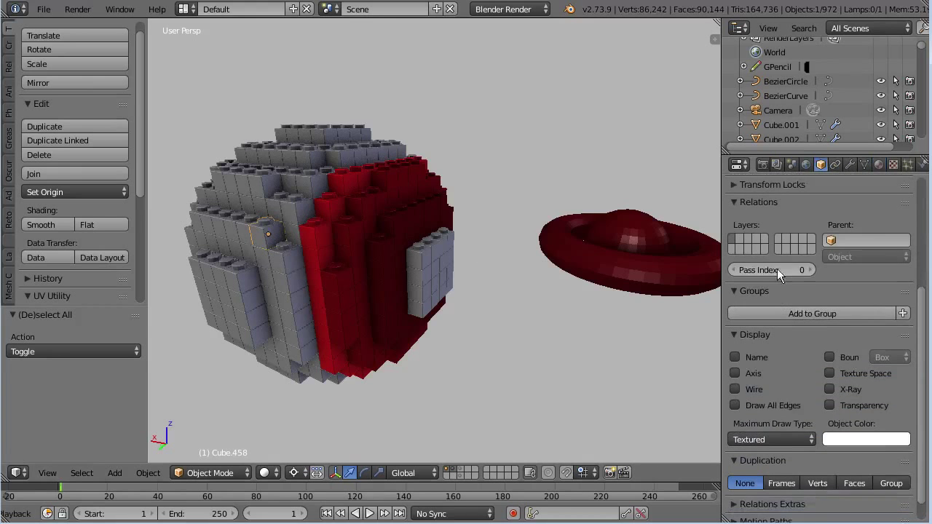
scroll(765, 284, "up", 3)
left_click(753, 290)
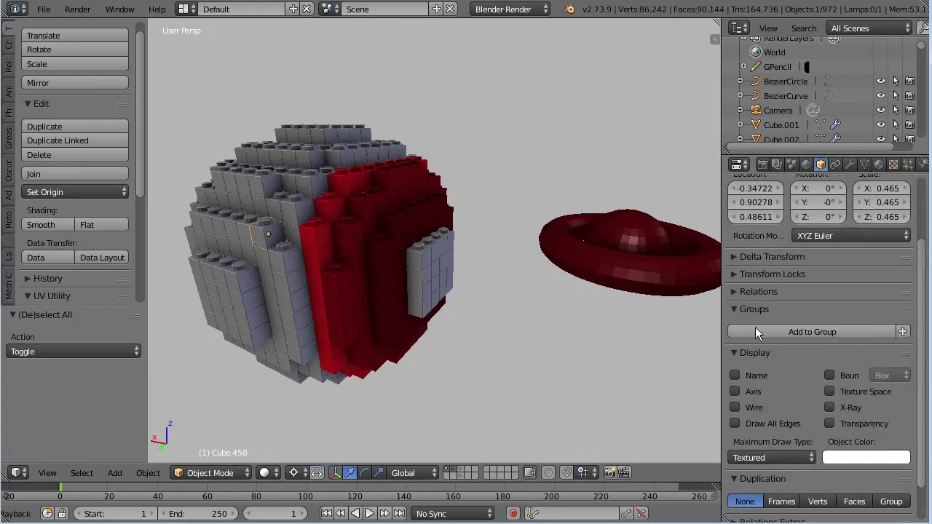
left_click(758, 309)
scroll(765, 359, "down", 1)
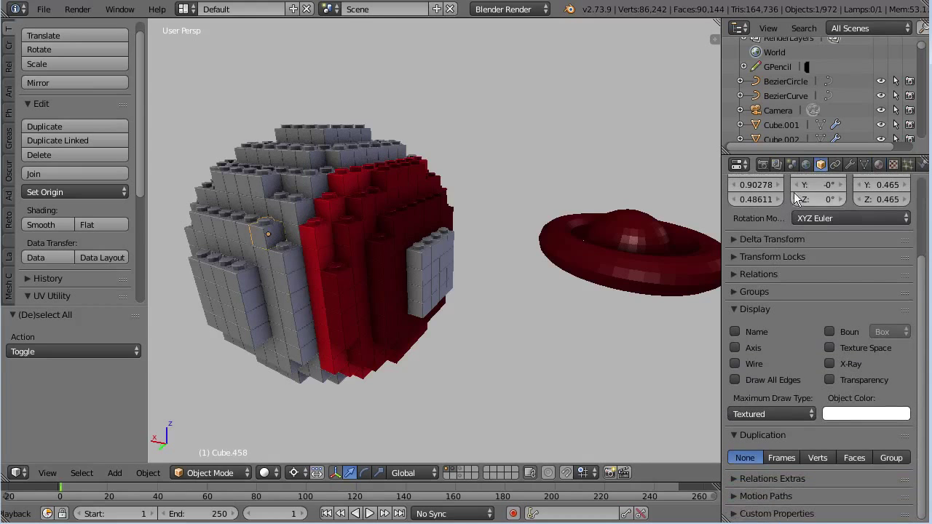
Enlarge the Object properties text and turn the view to show more red bricks
middle_click_drag(830, 356, 831, 295, "ctrl")
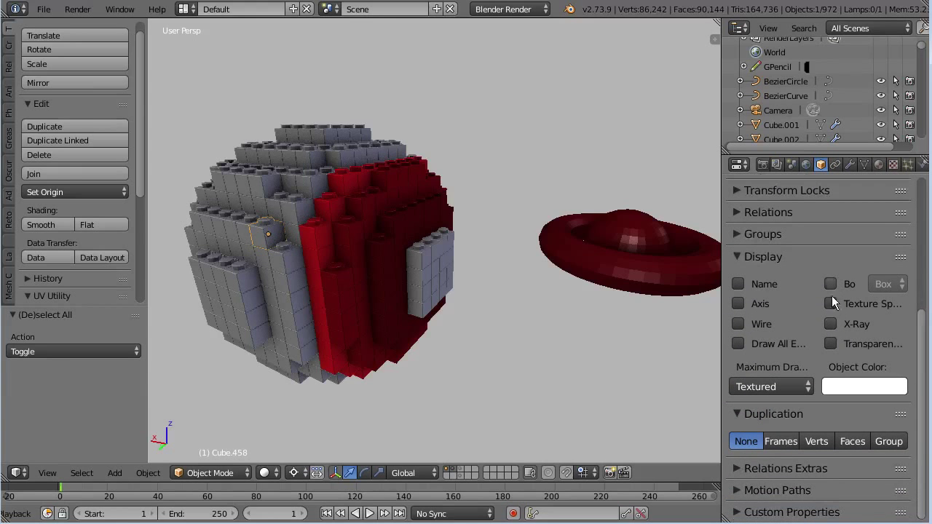
left_click_drag(723, 351, 715, 351)
mouse_move(699, 335)
middle_mouse_down()
mouse_move(544, 213)
mouse_move(529, 256)
mouse_move(568, 265)
middle_mouse_up()
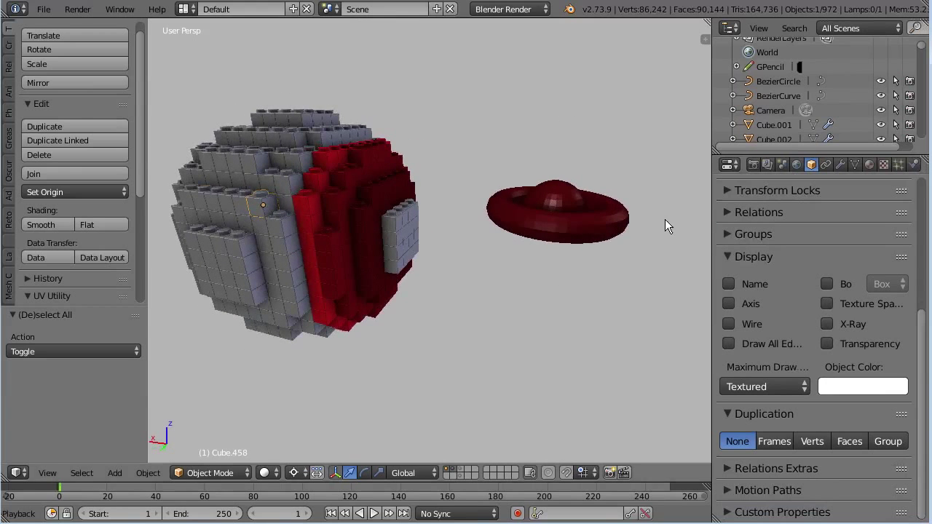
mouse_move(480, 166)
middle_mouse_down()
mouse_move(461, 225)
mouse_move(492, 254)
mouse_move(392, 205)
middle_mouse_up()
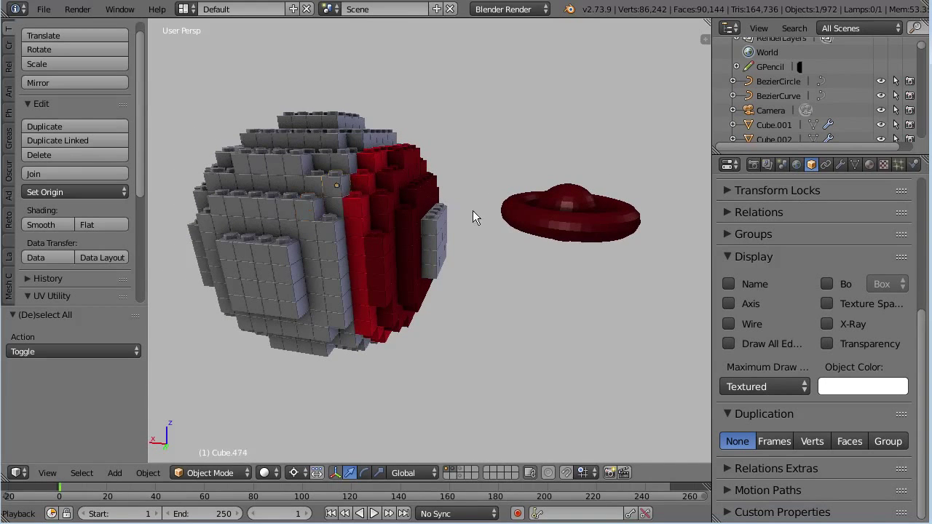
Undo the stray grey cube move and add a new Bezier curve
key("g")
left_click(511, 311)
key("shift+a")
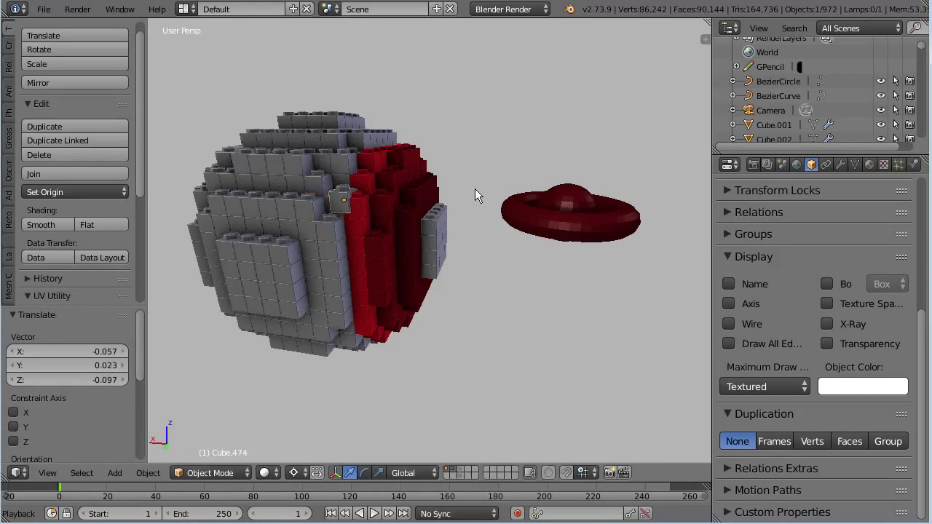
key("ctrl+z")
key("shift+a")
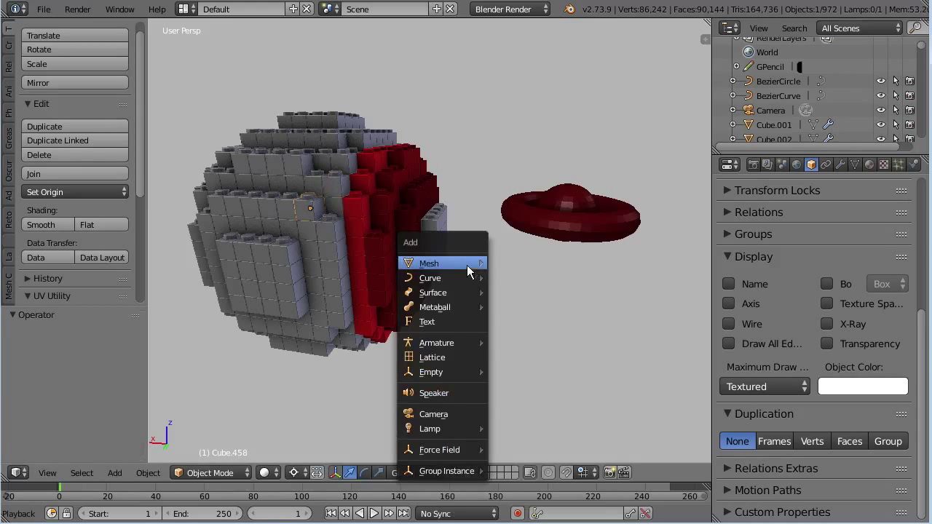
left_click(531, 277)
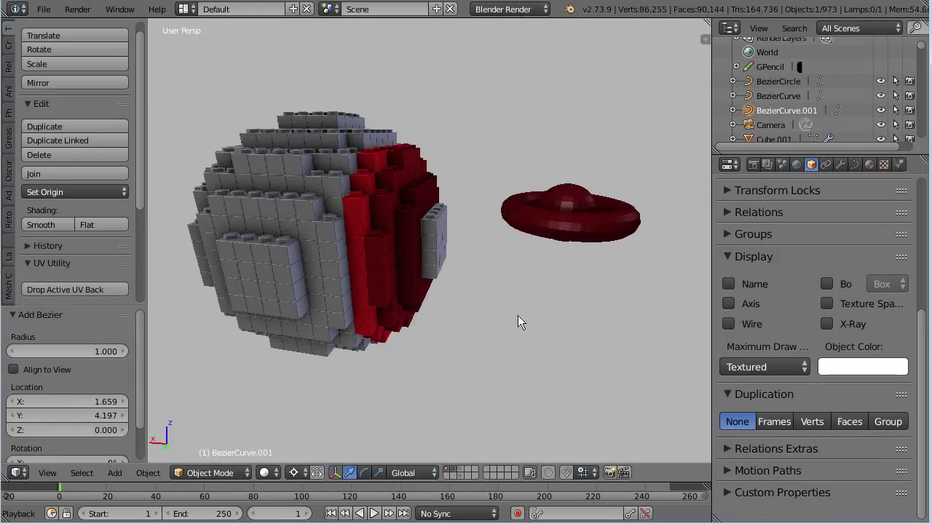
Snap the Bezier curve to the 3D cursor, scale it, and reselect it
key("shift+s")
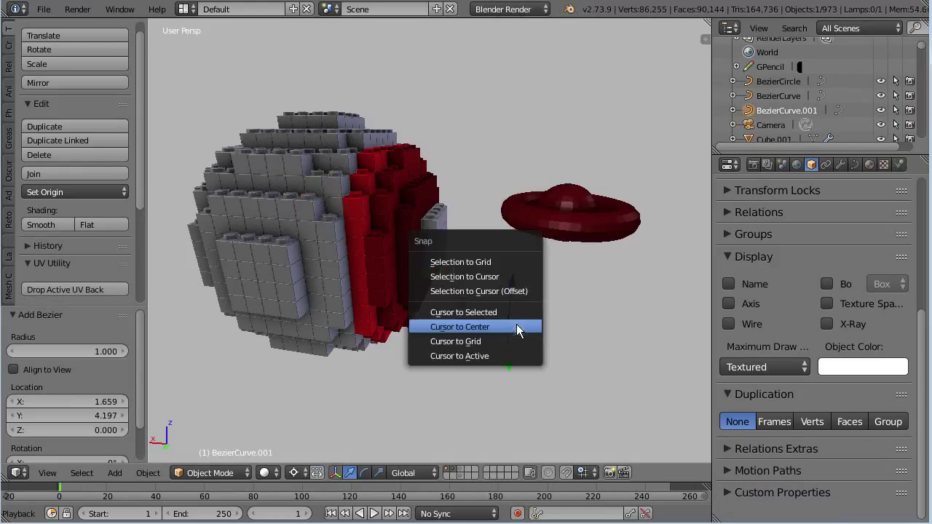
left_click(508, 276)
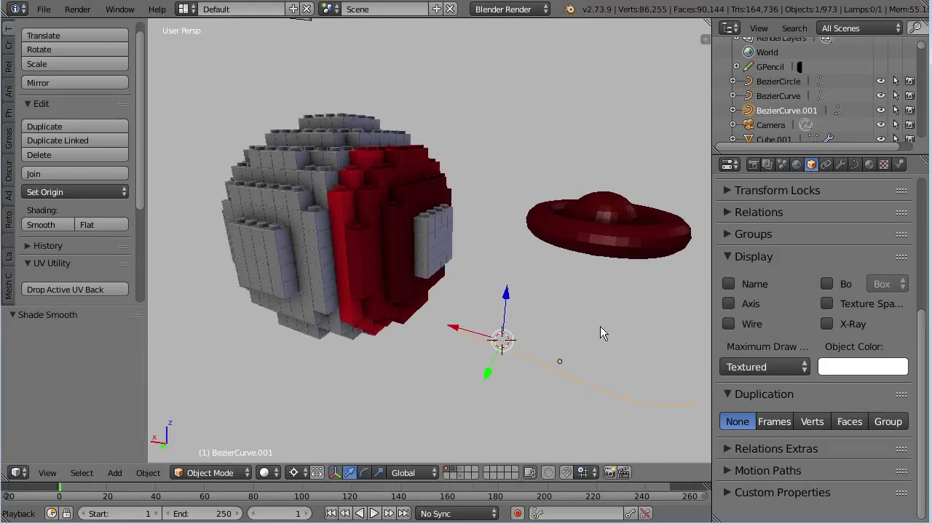
key("s")
left_click(579, 321)
mouse_move(579, 320)
middle_mouse_down()
mouse_move(567, 368)
mouse_move(553, 317)
middle_mouse_up()
key("a")
right_click(552, 340)
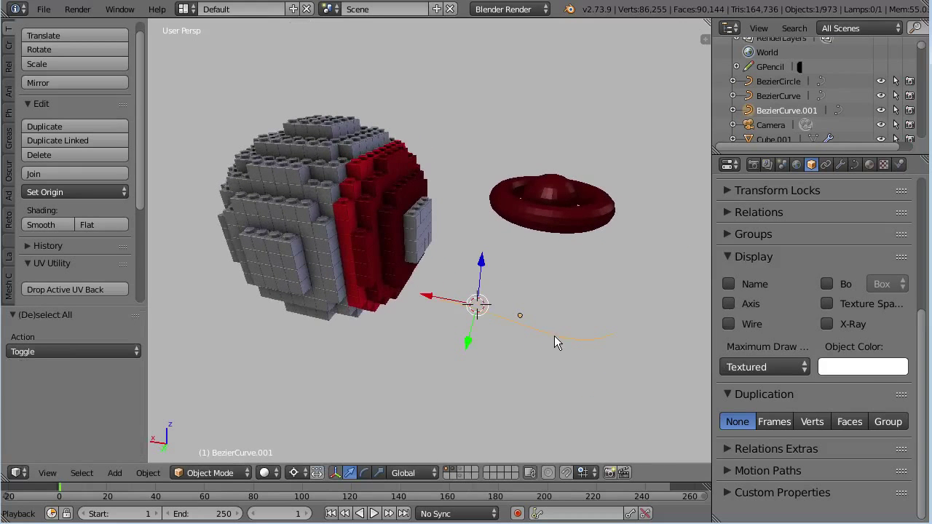
Set BezierCurve.001's Object Color to green (R 0.070, G 0.390, B 0.130)
left_click(848, 371)
left_click_drag(835, 194, 866, 156)
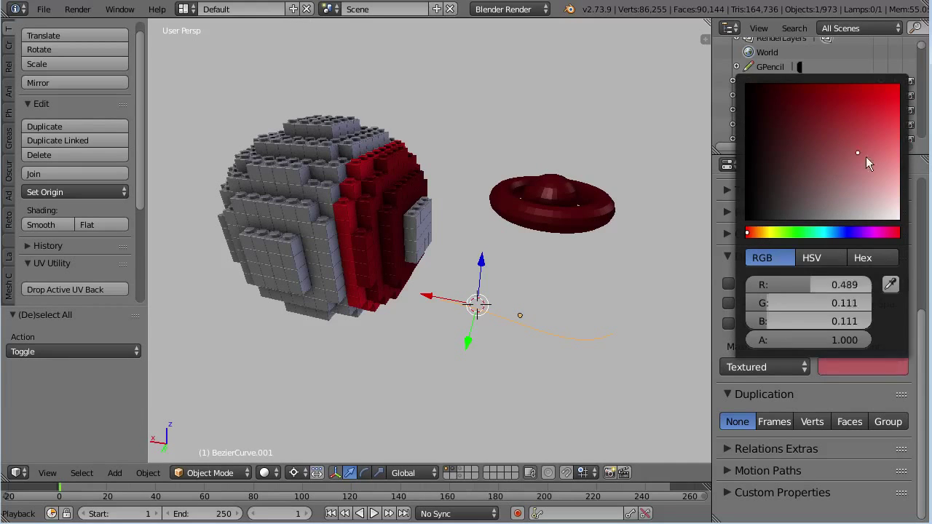
left_click(848, 367)
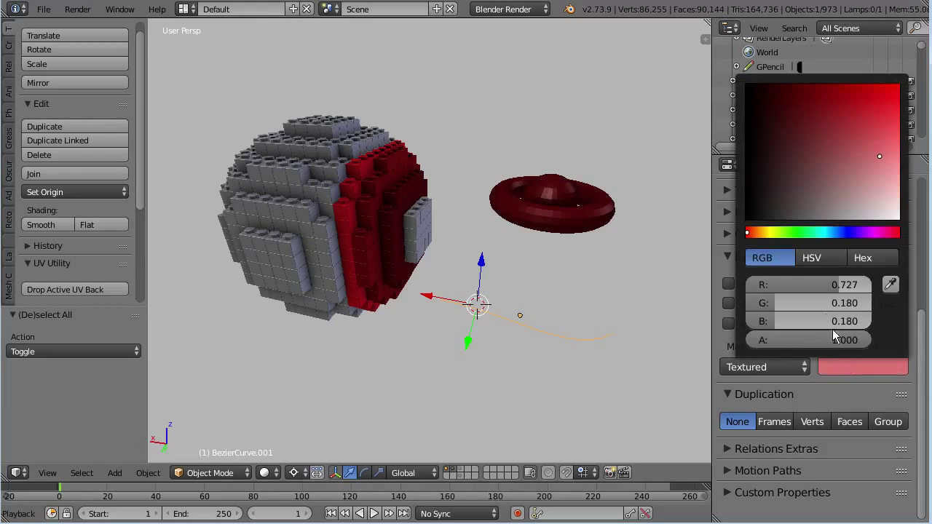
left_click(781, 130)
left_click(842, 233)
left_click_drag(873, 190, 825, 202)
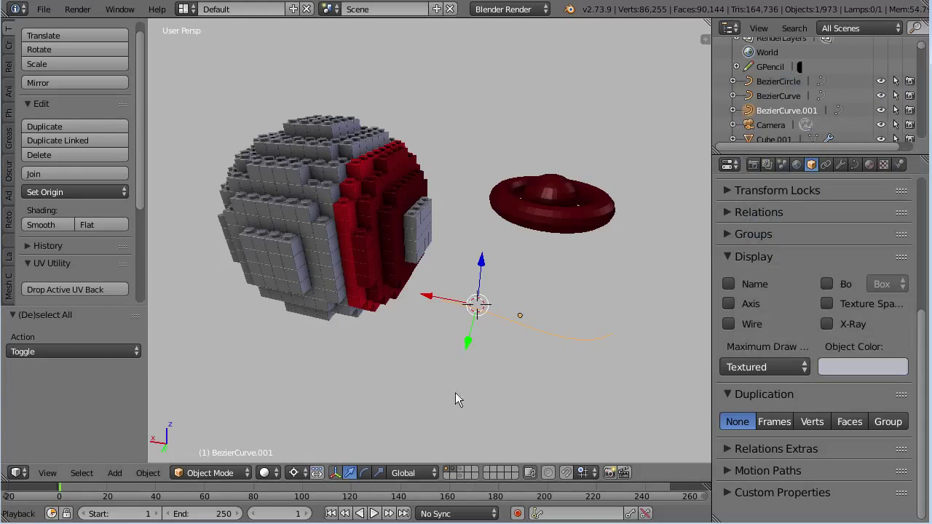
left_click(848, 366)
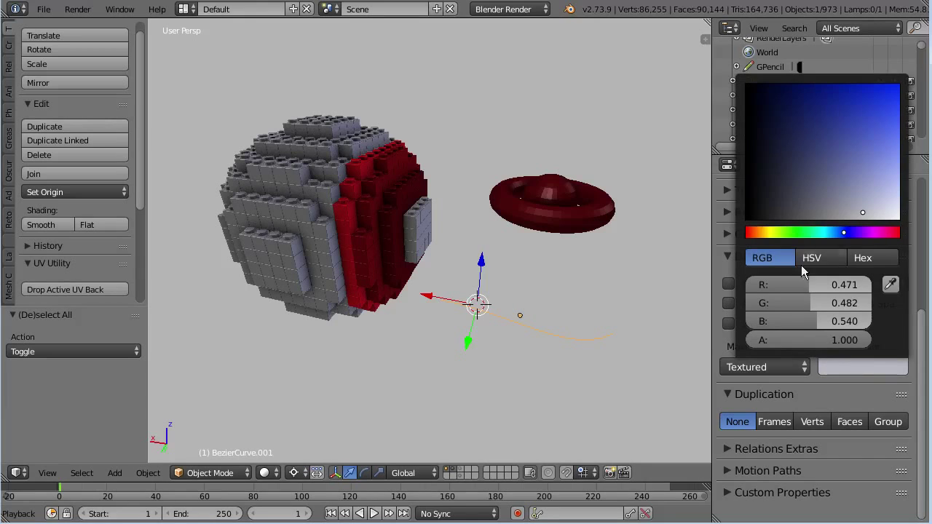
left_click_drag(808, 173, 846, 144)
left_click(805, 233)
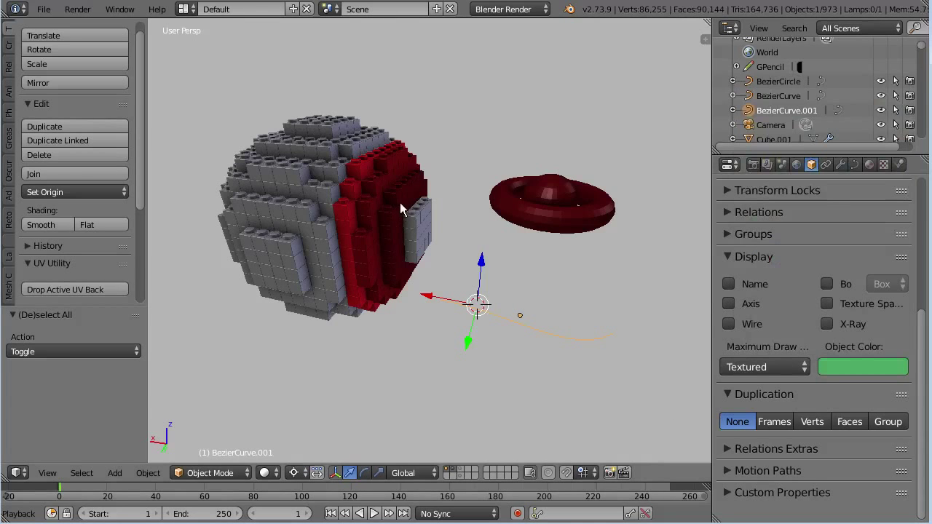
middle_click_drag(395, 298, 423, 260)
In wireframe front orthographic view, box-select the red ring bricks and grey centre block
scroll(467, 211, "up", 5)
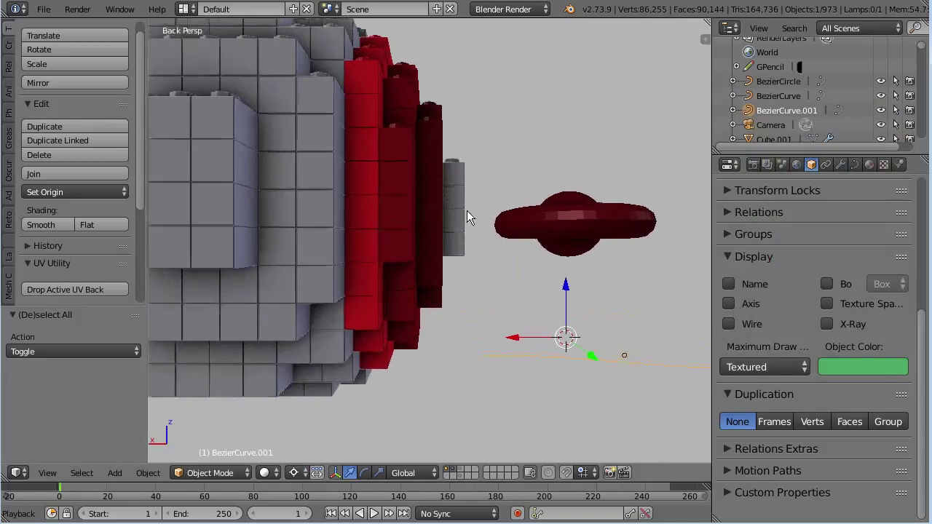
middle_click_drag(462, 217, 448, 233)
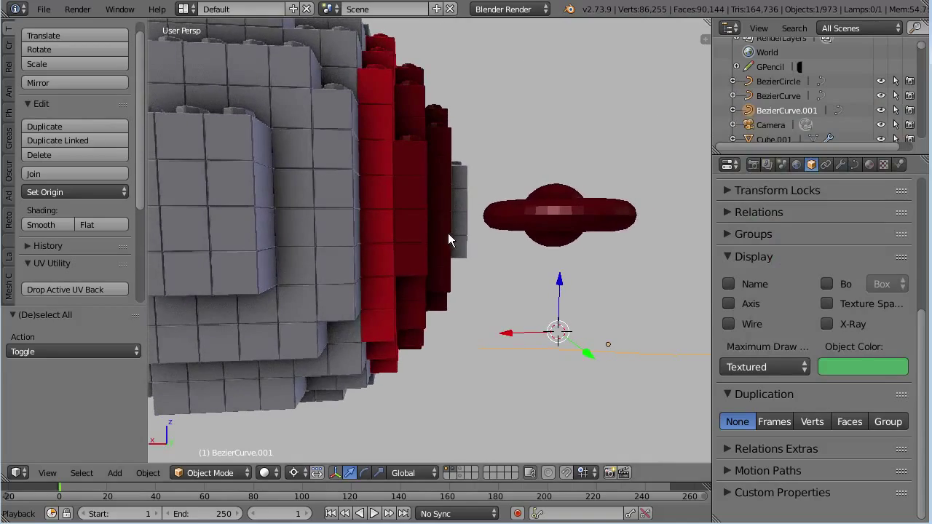
key("z")
key("KP_1")
key("KP_5")
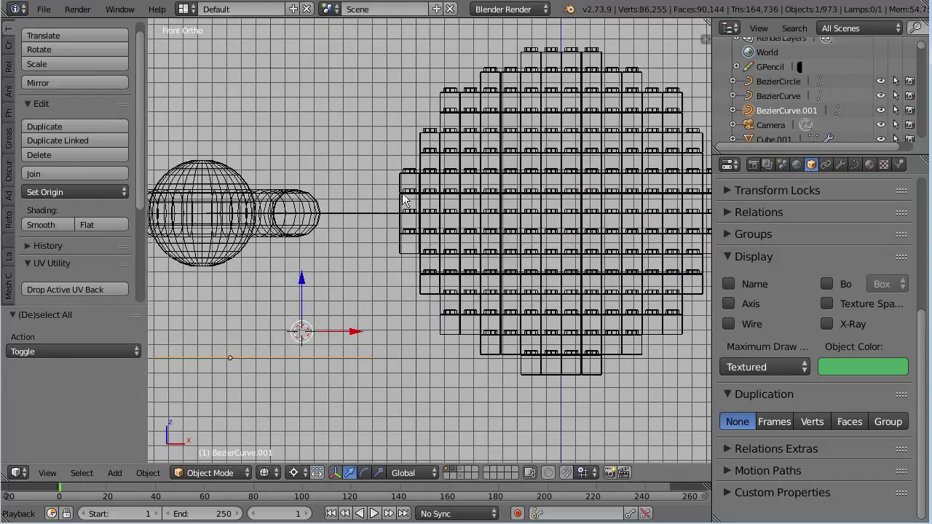
key("b")
mouse_move(416, 61)
left_mouse_down()
mouse_move(435, 140)
mouse_move(438, 352)
left_mouse_up()
mouse_move(416, 247)
middle_mouse_down()
mouse_move(419, 266)
mouse_move(567, 246)
middle_mouse_up()
key("z")
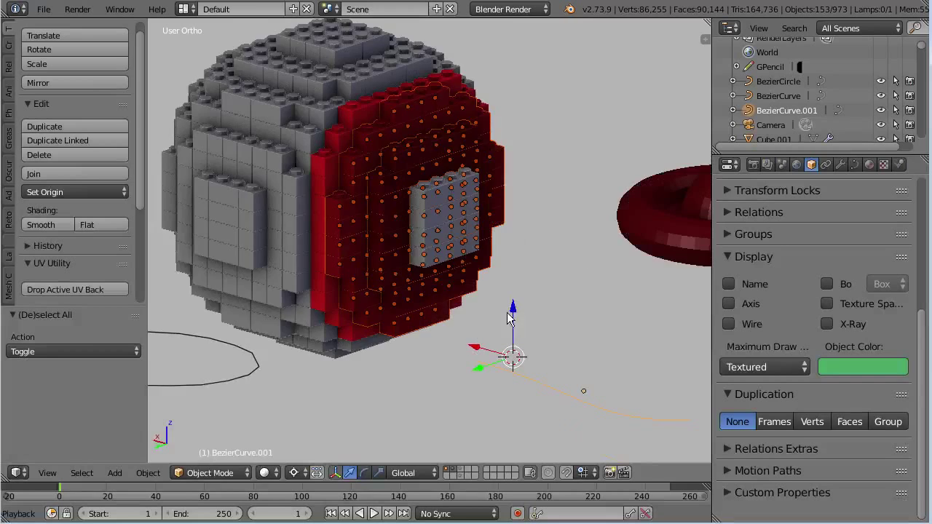
Isolate the selected bricks in local view and make Cube.172 the active object
mouse_move(418, 264)
middle_mouse_down()
mouse_move(448, 269)
mouse_move(435, 268)
middle_mouse_up()
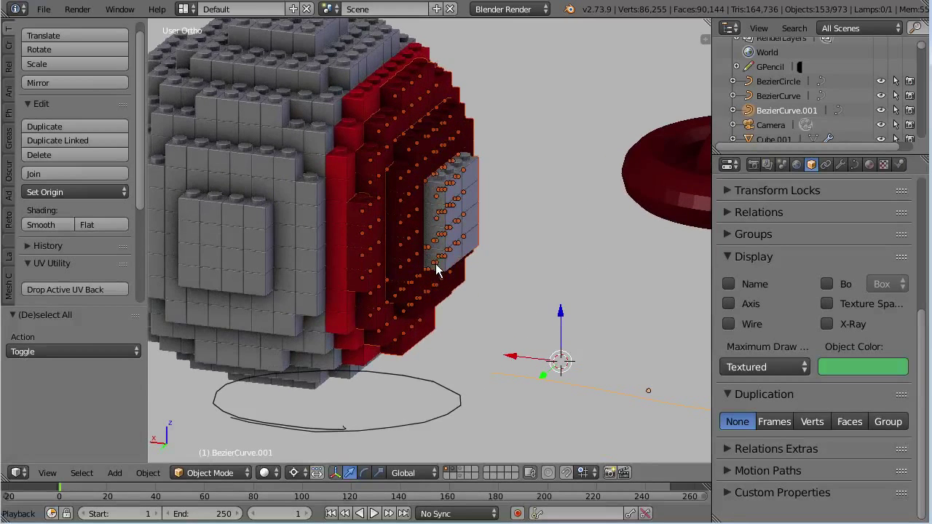
key("KP_Divide")
scroll(372, 310, "up", 2)
mouse_move(372, 310)
middle_mouse_down()
mouse_move(386, 306)
mouse_move(361, 275)
middle_mouse_up()
middle_click_drag(291, 206, 301, 126)
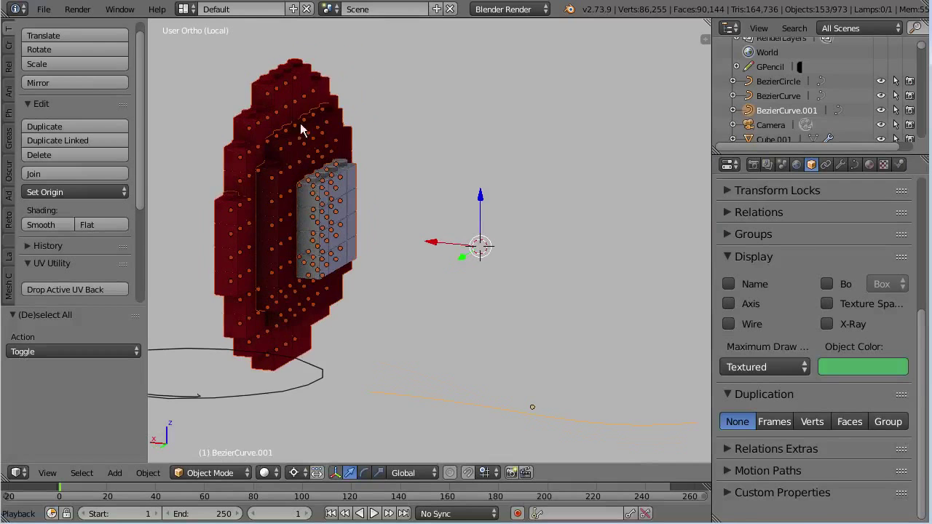
right_click(305, 76, "shift")
mouse_move(264, 86)
middle_mouse_down()
mouse_move(257, 91)
mouse_move(332, 130)
middle_mouse_up()
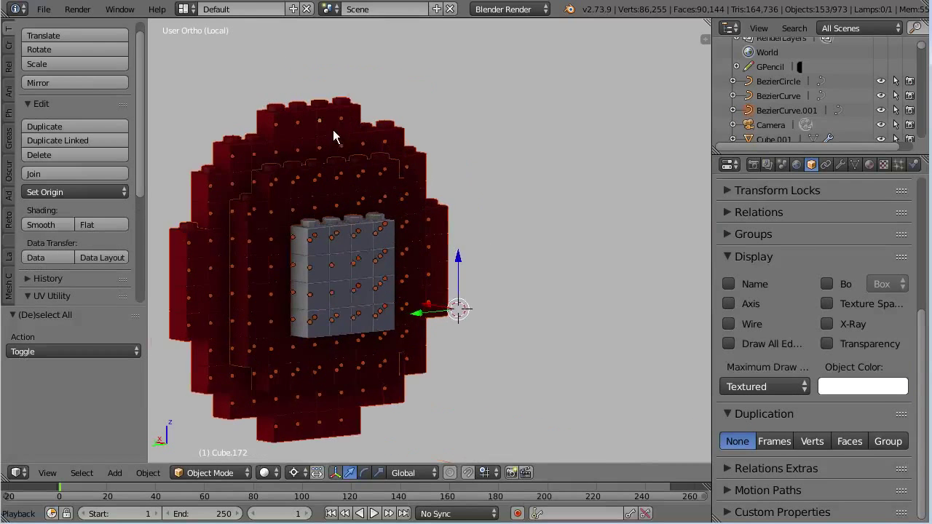
Set Cube.172's Object Color to magenta pink (R 0.838, G 0.013, B 0.262)
left_click(876, 389)
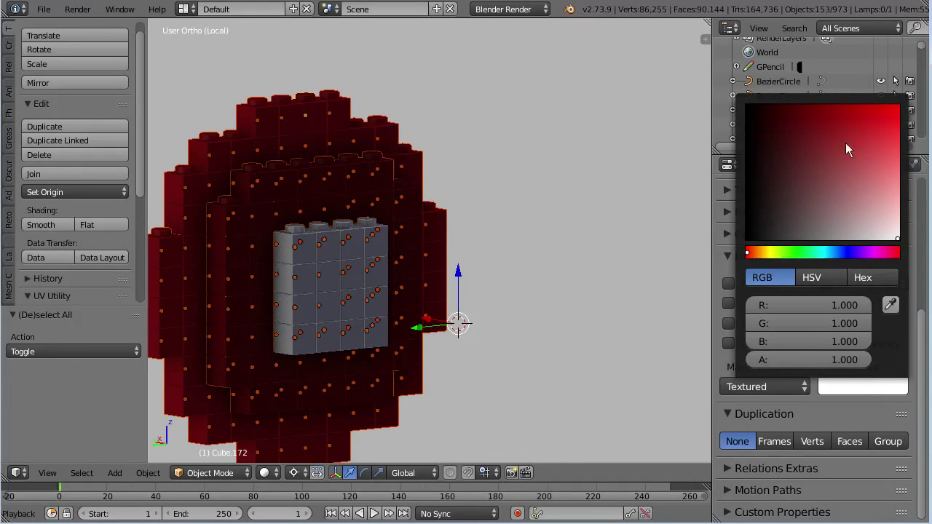
left_click(782, 252)
mouse_move(872, 130)
left_mouse_down()
mouse_move(835, 218)
mouse_move(734, 166)
mouse_move(878, 103)
mouse_move(866, 204)
left_mouse_up()
mouse_move(816, 253)
left_mouse_down()
mouse_move(742, 265)
mouse_move(885, 253)
left_mouse_up()
mouse_move(874, 202)
left_mouse_down()
mouse_move(900, 226)
mouse_move(735, 228)
mouse_move(885, 254)
mouse_move(852, 239)
mouse_move(750, 236)
mouse_move(842, 233)
left_mouse_up()
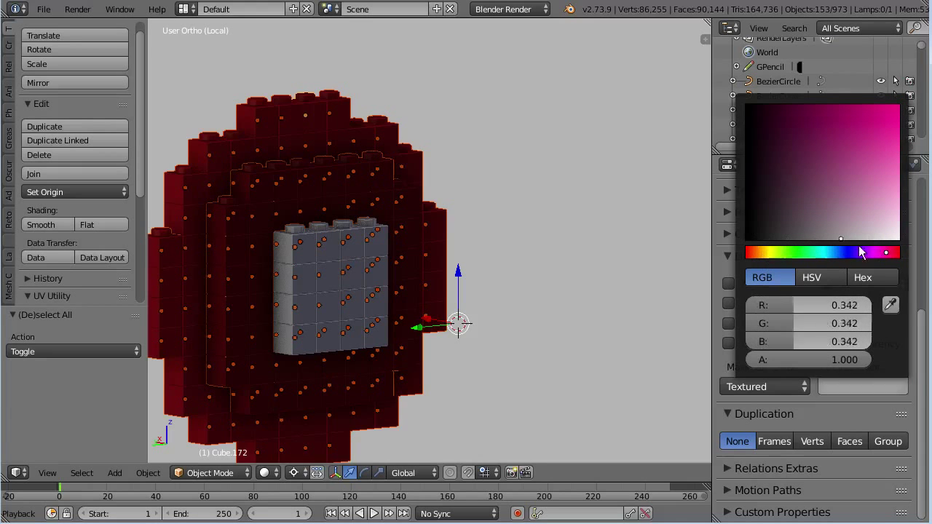
mouse_move(860, 193)
left_mouse_down()
mouse_move(872, 161)
mouse_move(865, 141)
mouse_move(888, 121)
mouse_move(878, 124)
left_mouse_up()
mouse_move(505, 198)
middle_mouse_down()
mouse_move(479, 267)
mouse_move(560, 217)
mouse_move(532, 217)
middle_mouse_up()
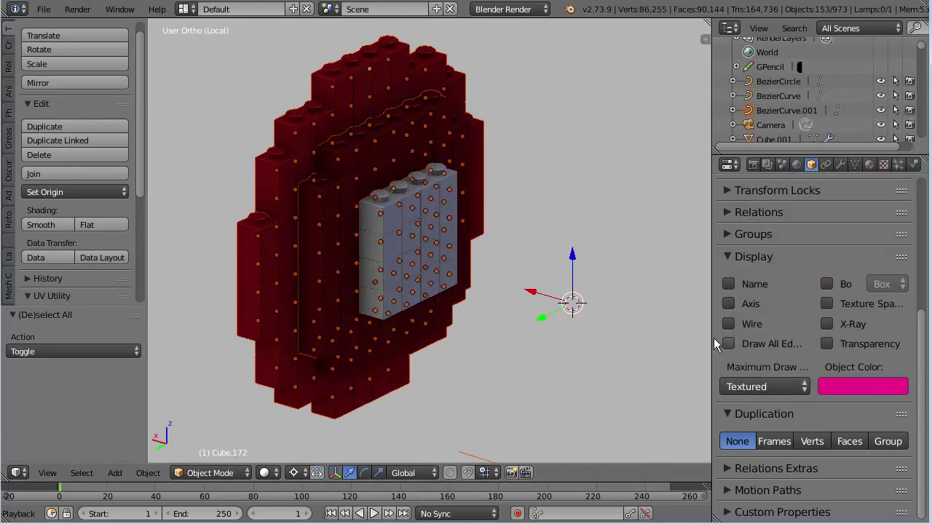
mouse_move(468, 214)
middle_mouse_down()
mouse_move(468, 233)
mouse_move(514, 219)
mouse_move(483, 188)
mouse_move(470, 142)
mouse_move(407, 85)
mouse_move(398, 114)
middle_mouse_up()
Select a top ring brick, Select Grouped by Color, then inspect neighbouring bricks like Cube.381
key("a")
right_click(399, 92)
key("shift+g")
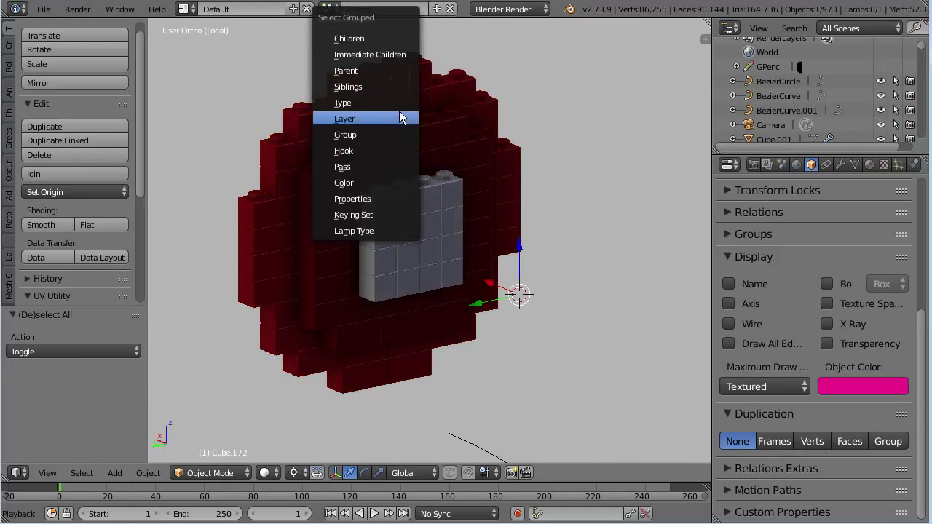
key("Escape")
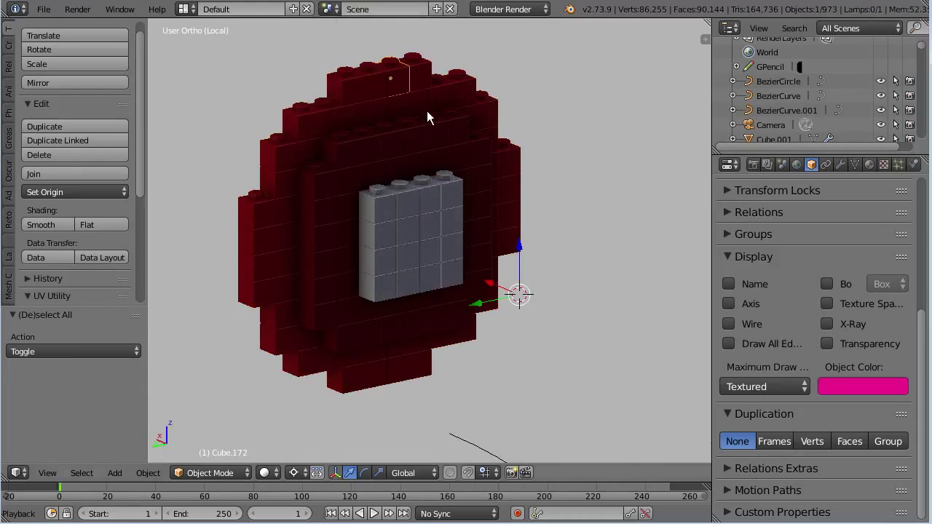
key("shift+g")
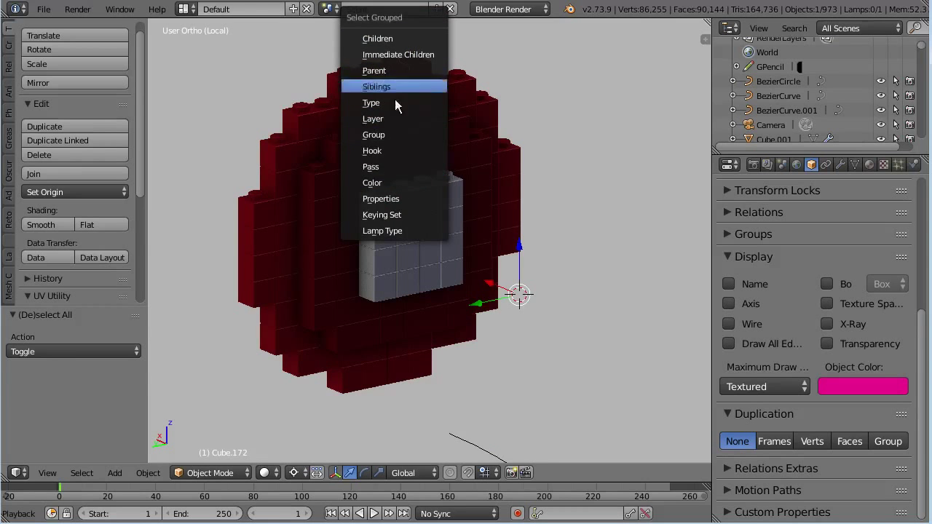
left_click(386, 183)
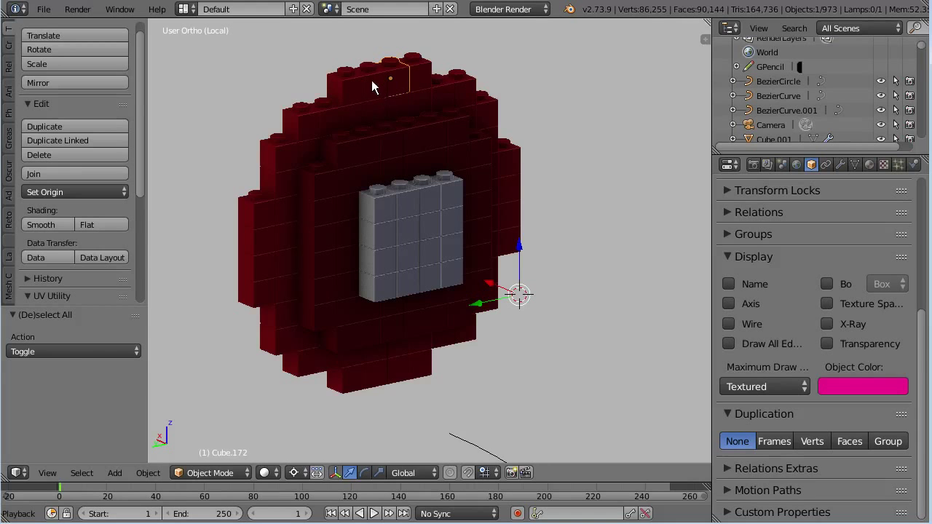
right_click(352, 87)
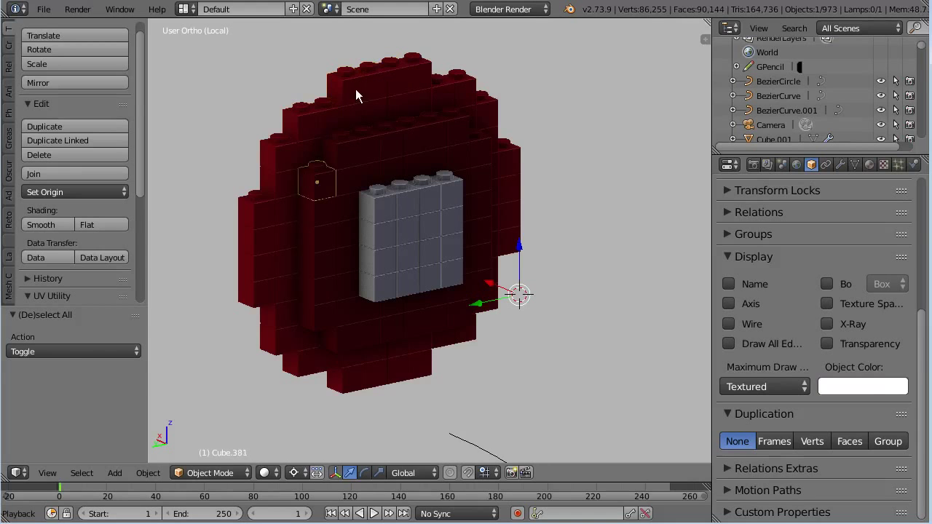
right_click(360, 87)
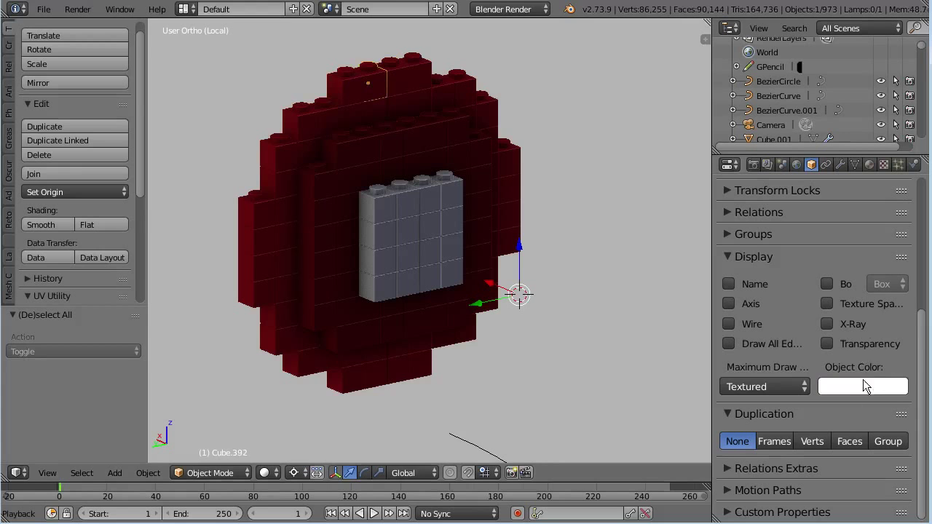
Colour the brick dark red, then box-select all 152 red bricks of the isolated ring
left_click(867, 378)
left_click_drag(873, 117, 815, 206)
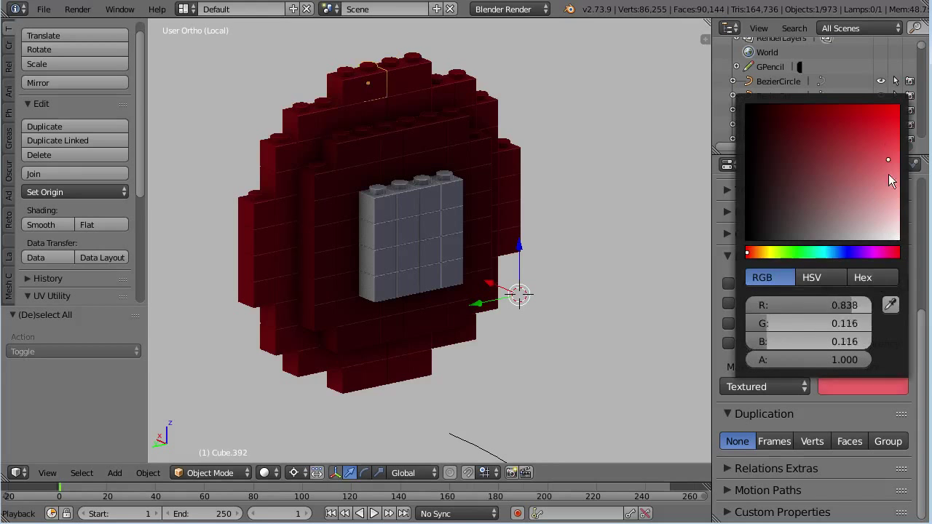
middle_click_drag(508, 202, 537, 196)
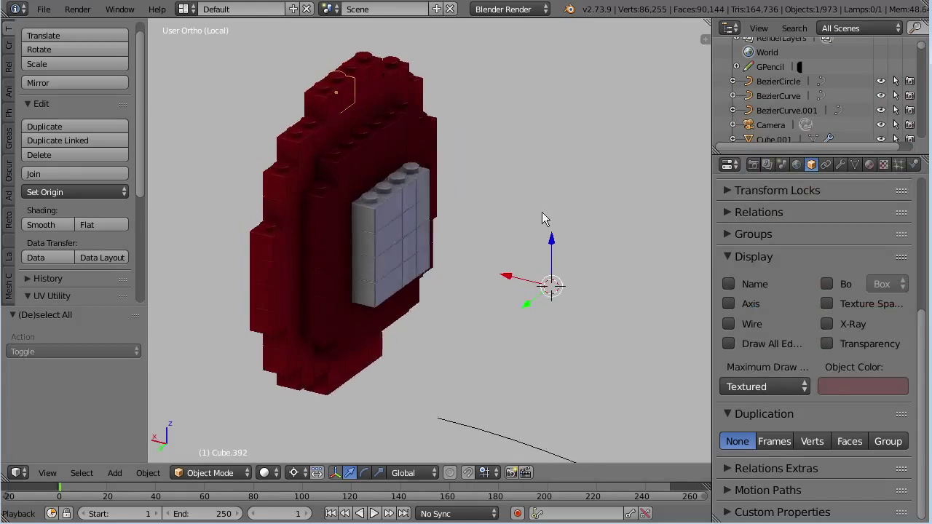
mouse_move(514, 184)
middle_mouse_down()
mouse_move(522, 161)
mouse_move(483, 189)
mouse_move(368, 194)
mouse_move(459, 216)
mouse_move(519, 217)
mouse_move(472, 265)
mouse_move(488, 284)
mouse_move(463, 248)
mouse_move(453, 255)
middle_mouse_up()
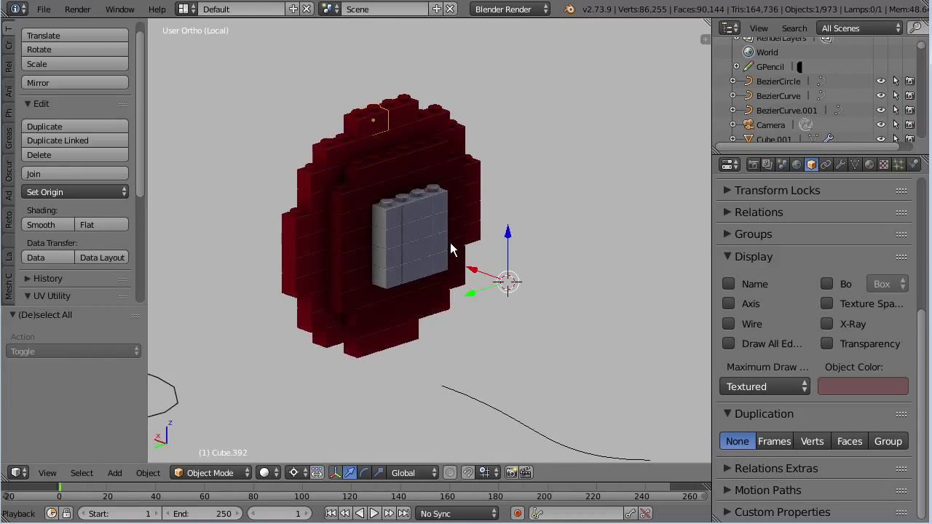
mouse_move(452, 246)
middle_mouse_down()
mouse_move(443, 266)
mouse_move(426, 257)
mouse_move(432, 220)
middle_mouse_up()
key("b")
left_click_drag(218, 49, 516, 348)
Make brick Cube.170 the active brick and set its Object Color to blue
middle_click_drag(528, 321, 478, 263)
scroll(473, 189, "up", 3)
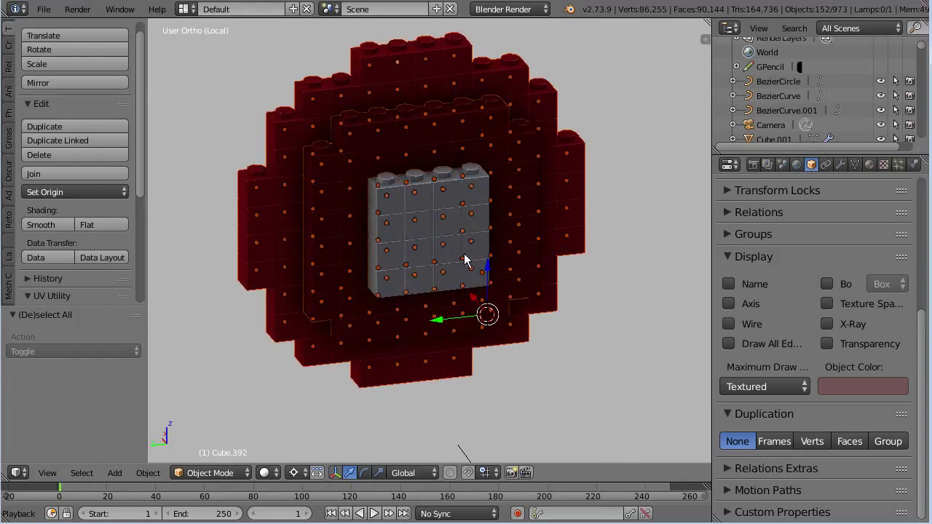
middle_click_drag(429, 107, 404, 122, "shift")
left_click(402, 127, "shift")
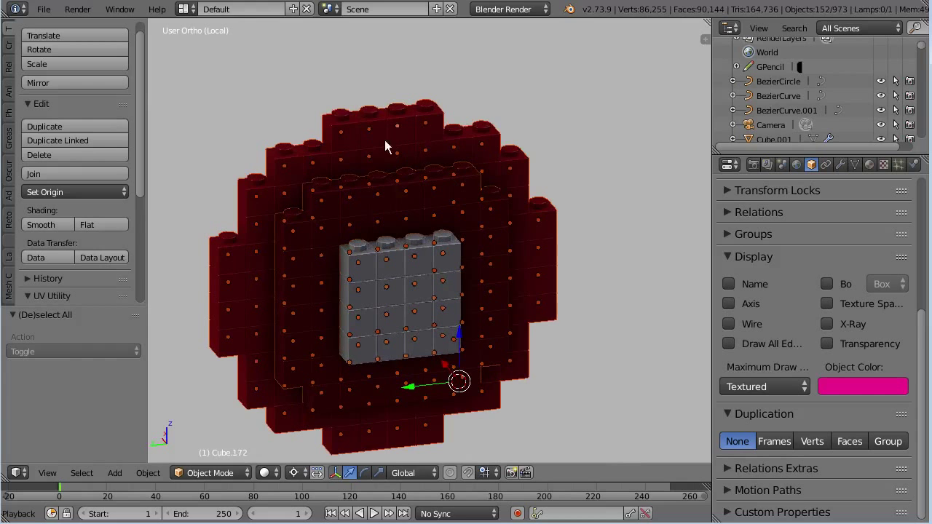
left_click(436, 118, "shift")
mouse_move(467, 127)
middle_mouse_down()
mouse_move(416, 245)
mouse_move(395, 239)
mouse_move(414, 181)
middle_mouse_up()
left_click(852, 390)
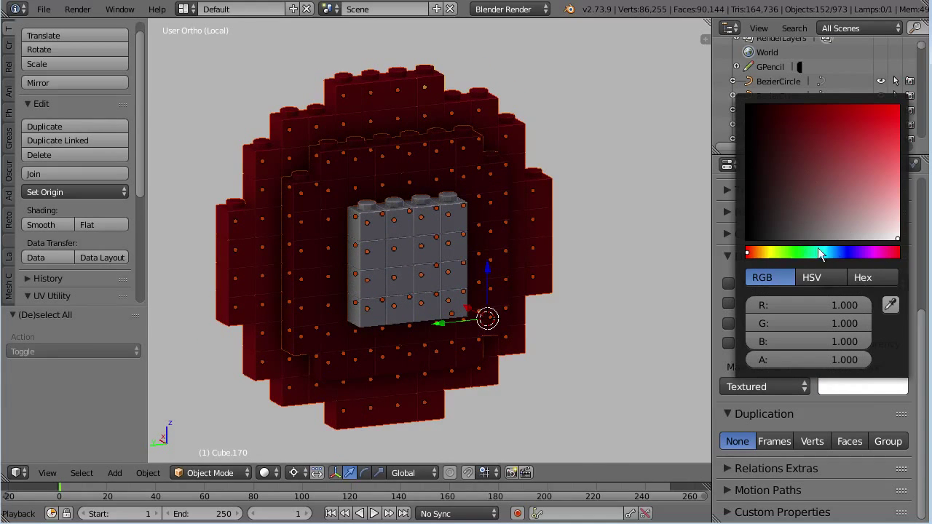
left_click(849, 253)
left_click_drag(892, 112, 885, 127)
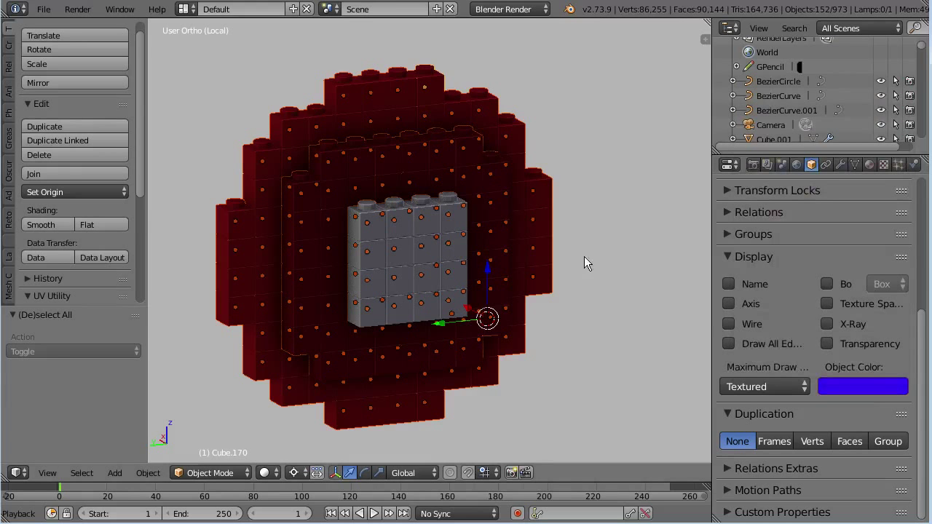
With Cube.170 active again, use Copy To Selected to apply its blue colour to all selected bricks
middle_click_drag(585, 258, 540, 202)
scroll(445, 131, "up", 4)
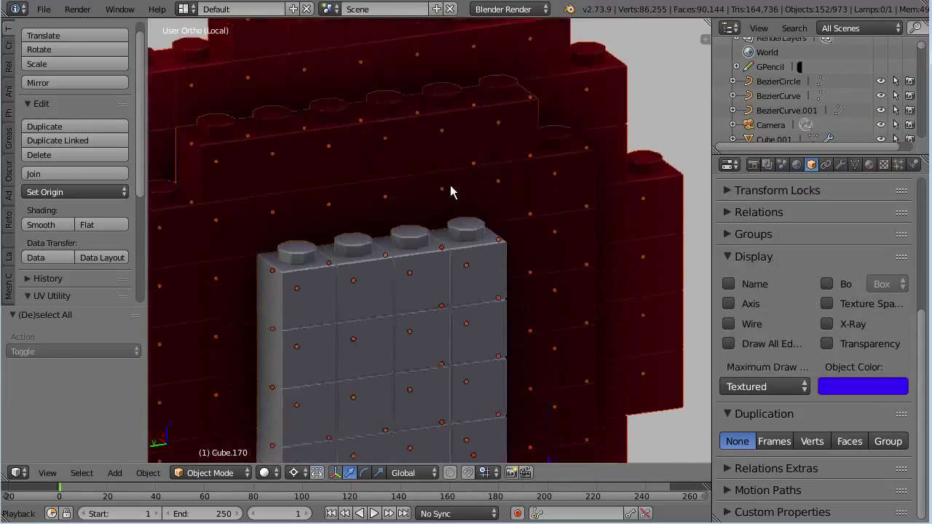
scroll(453, 192, "up", 3, "shift")
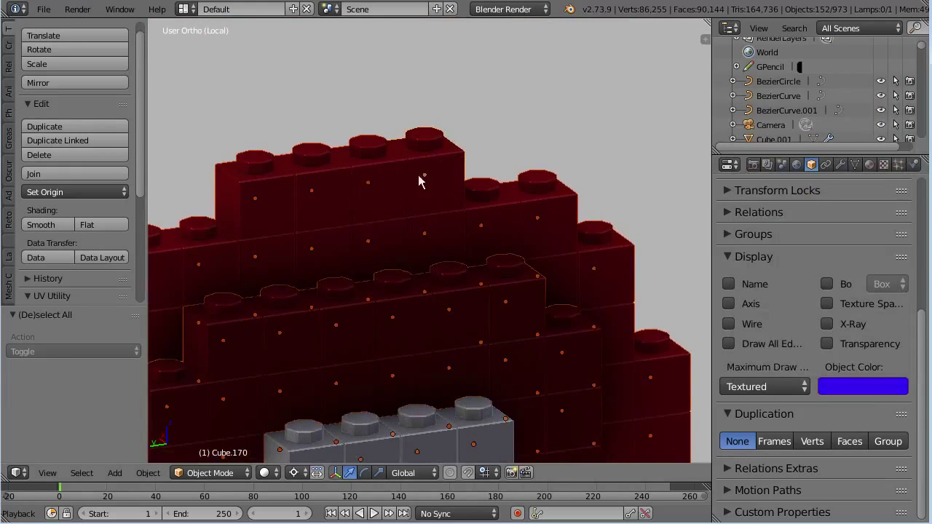
right_click(310, 188)
right_click(267, 197)
right_click(264, 264)
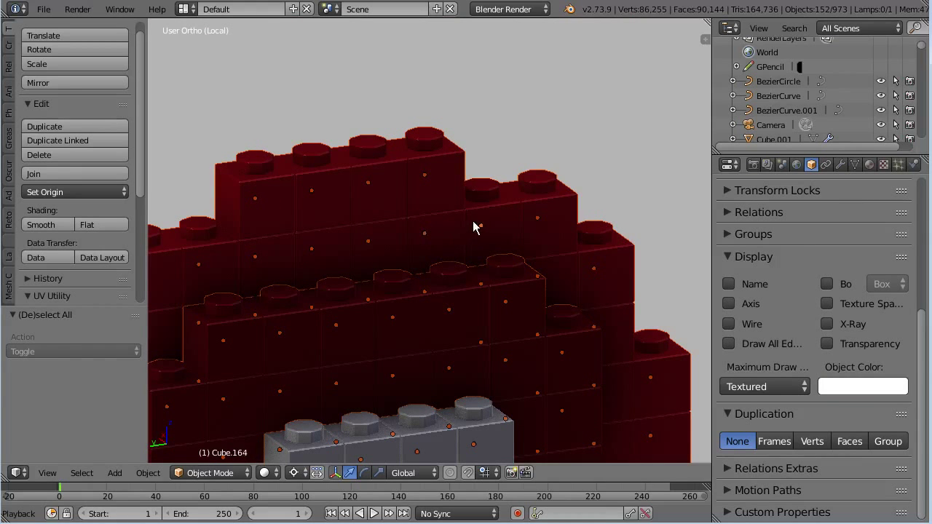
right_click(427, 182)
middle_click_drag(420, 178, 449, 135, "shift")
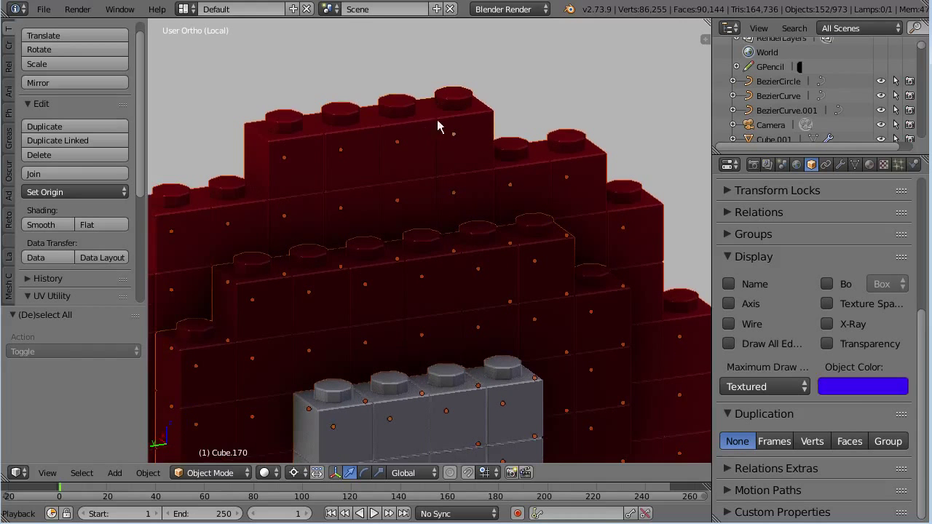
right_click(853, 391)
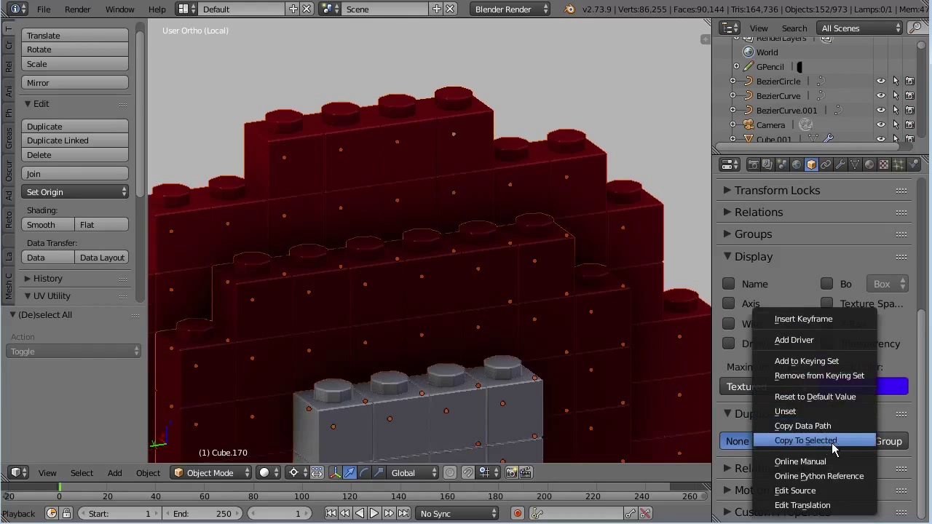
left_click(821, 442)
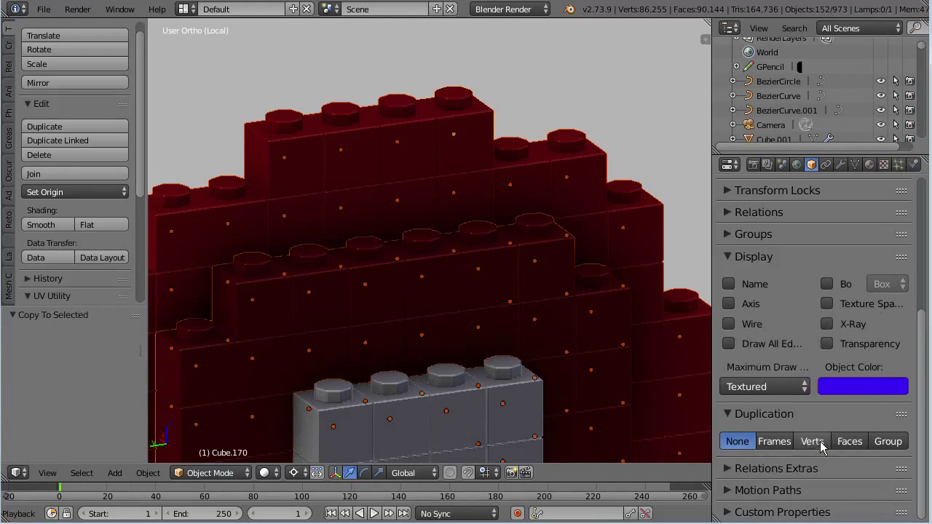
Make several different ring bricks active one after another to inspect them
right_click(510, 176, "shift")
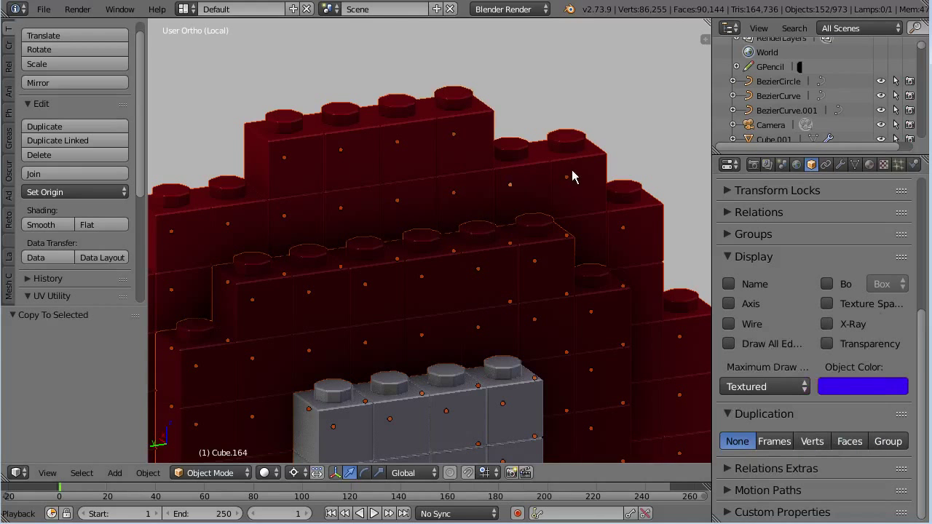
right_click(535, 272, "shift")
right_click(391, 289, "shift")
right_click(267, 317, "shift")
right_click(217, 368, "shift")
right_click(191, 285, "shift")
right_click(278, 221, "shift")
right_click(286, 175, "shift")
right_click(346, 169, "shift")
right_click(412, 148, "shift")
scroll(420, 201, "down", 5)
mouse_move(432, 264)
middle_mouse_down()
mouse_move(446, 207)
mouse_move(429, 296)
mouse_move(462, 180)
middle_mouse_up()
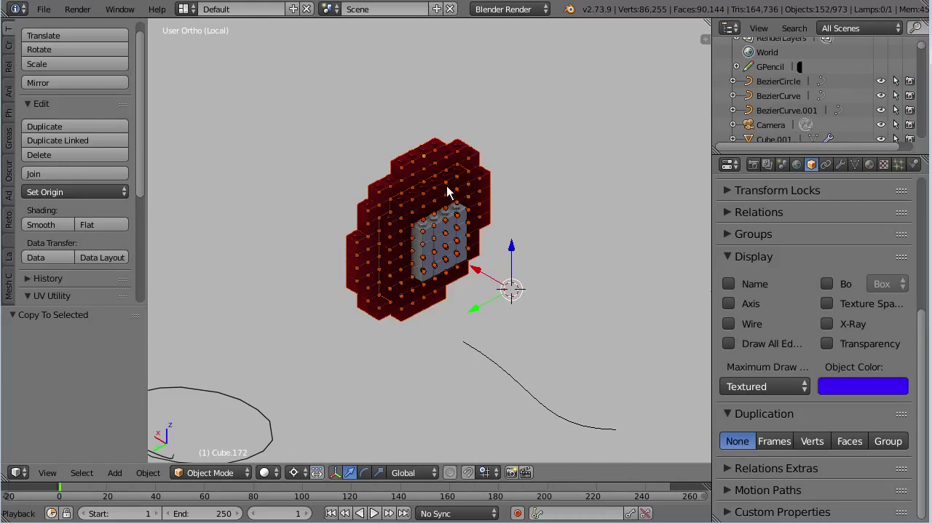
Leave local view, deselect everything and select a single red brick
key("KP_Divide")
key("a")
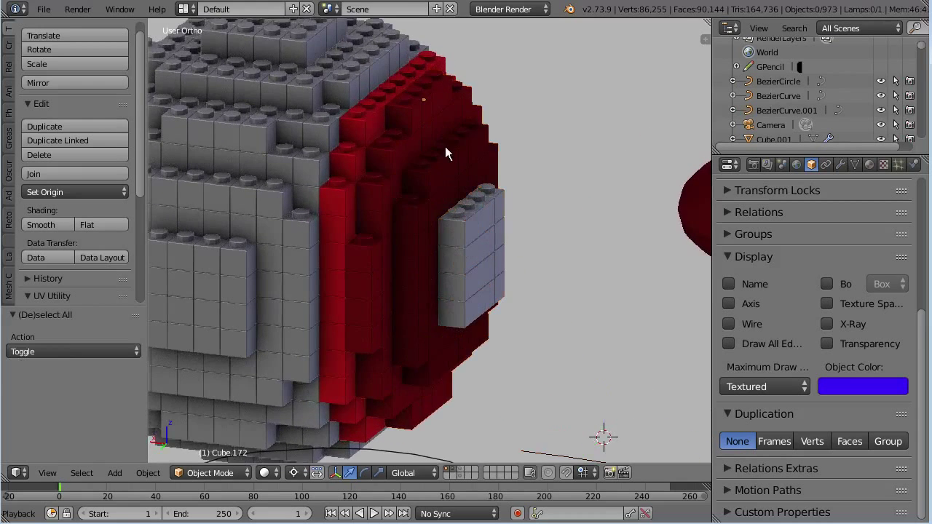
scroll(445, 146, "down", 3)
scroll(361, 277, "down", 2)
right_click(436, 173)
Use Select Grouped by Color to select all red bricks, then all grey bricks
key("shift+g")
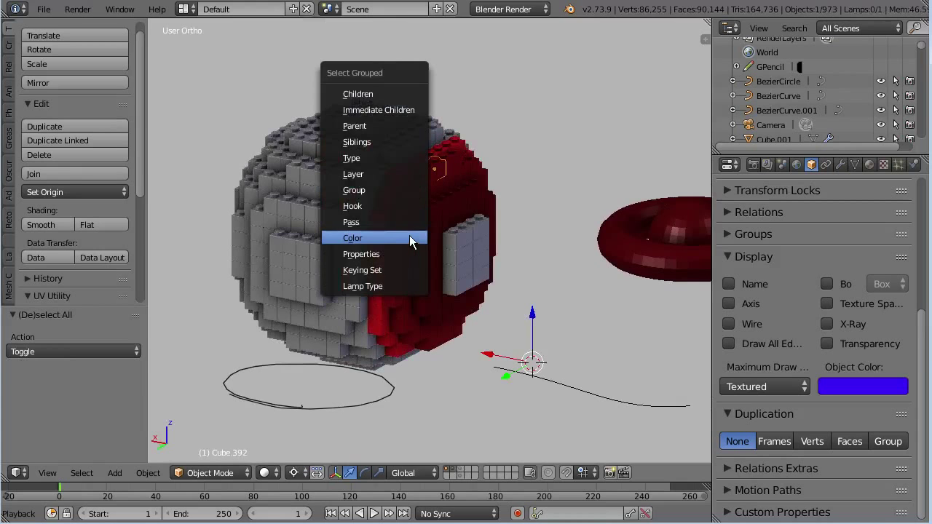
left_click(404, 238)
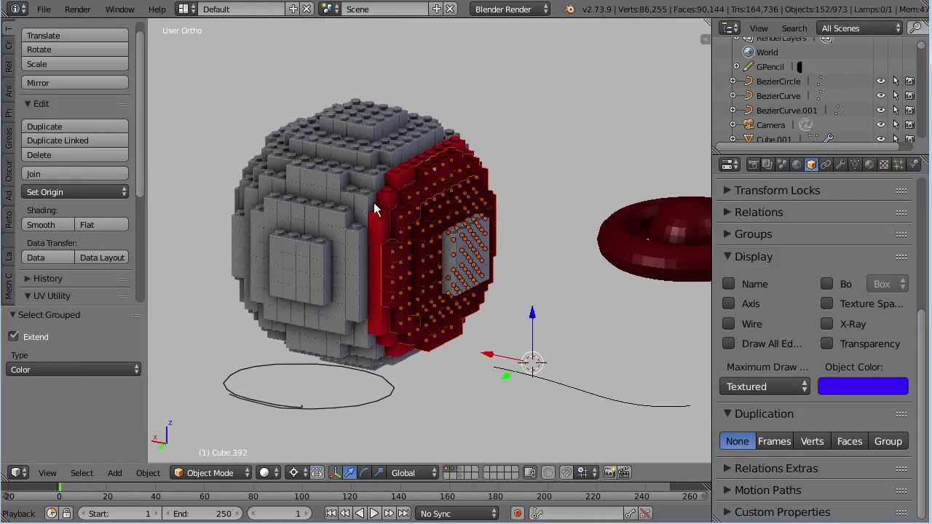
right_click(323, 224)
key("shift+g")
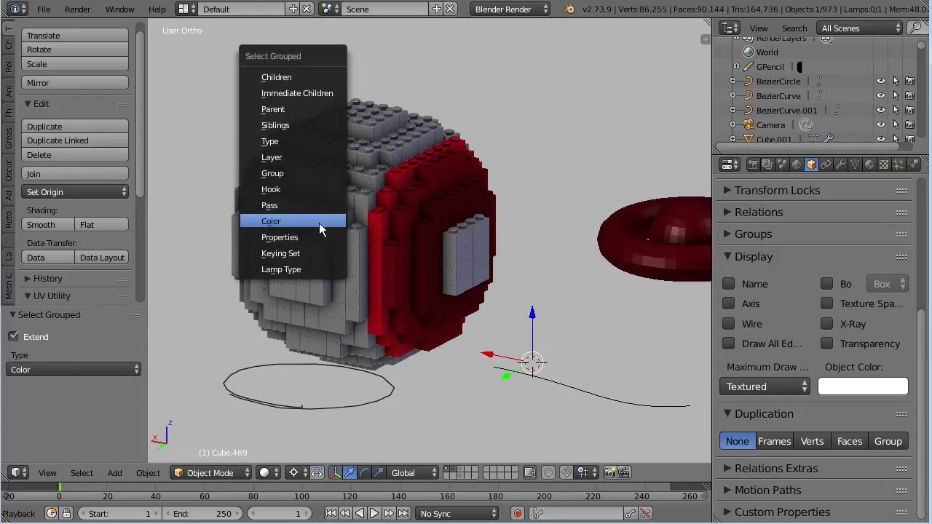
left_click(319, 224)
Cancel a move of the grey bricks, deselect all and pick grey brick Cube.850
middle_click_drag(354, 260, 391, 250)
key("g")
key("Escape")
mouse_move(293, 204)
middle_mouse_down()
mouse_move(427, 264)
mouse_move(354, 256)
mouse_move(358, 285)
mouse_move(369, 284)
mouse_move(385, 247)
middle_mouse_up()
key("a")
mouse_move(393, 112)
middle_mouse_down()
mouse_move(362, 163)
mouse_move(338, 143)
mouse_move(350, 159)
mouse_move(361, 140)
middle_mouse_up()
mouse_move(361, 141)
right_mouse_down()
mouse_move(382, 128)
mouse_move(361, 151)
right_mouse_up()
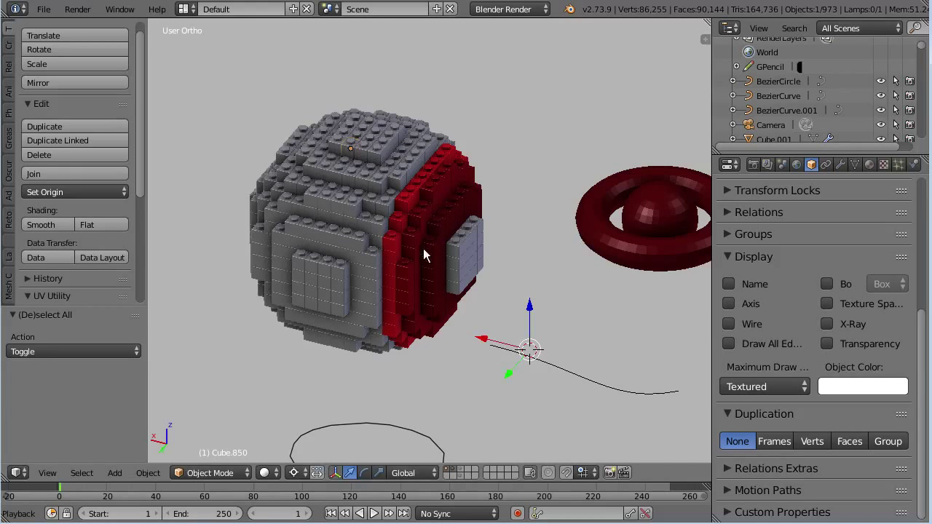
Select the blue brick and use Select Grouped by Group on it
mouse_move(426, 321)
middle_mouse_down()
mouse_move(462, 252)
mouse_move(416, 266)
middle_mouse_up()
scroll(416, 265, "up", 3)
mouse_move(408, 225)
middle_mouse_down()
mouse_move(430, 259)
mouse_move(354, 238)
middle_mouse_up()
right_click(355, 240)
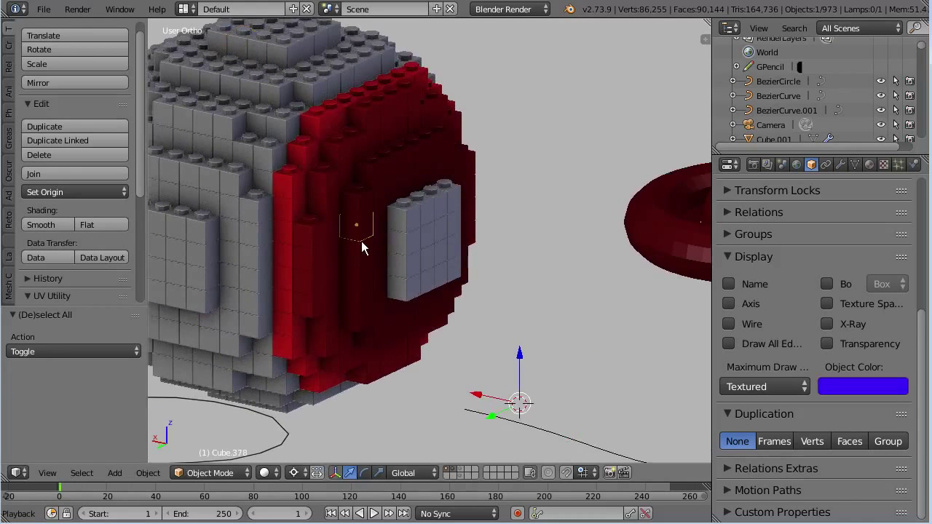
key("shift+g")
left_click(342, 191)
Switch to Back Ortho view and box-select the red brick columns
middle_click_drag(346, 218, 396, 212)
key("KP_3")
scroll(423, 218, "down", 3)
middle_click_drag(423, 270, 372, 356)
key("ctrl+KP_1")
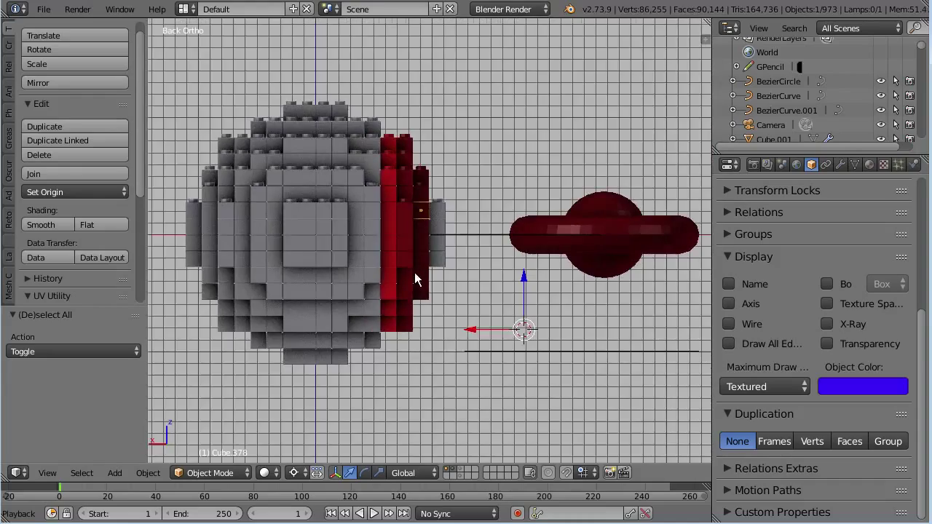
scroll(415, 272, "up", 3)
scroll(419, 189, "up", 2)
scroll(416, 145, "down", 3)
scroll(415, 182, "up", 2)
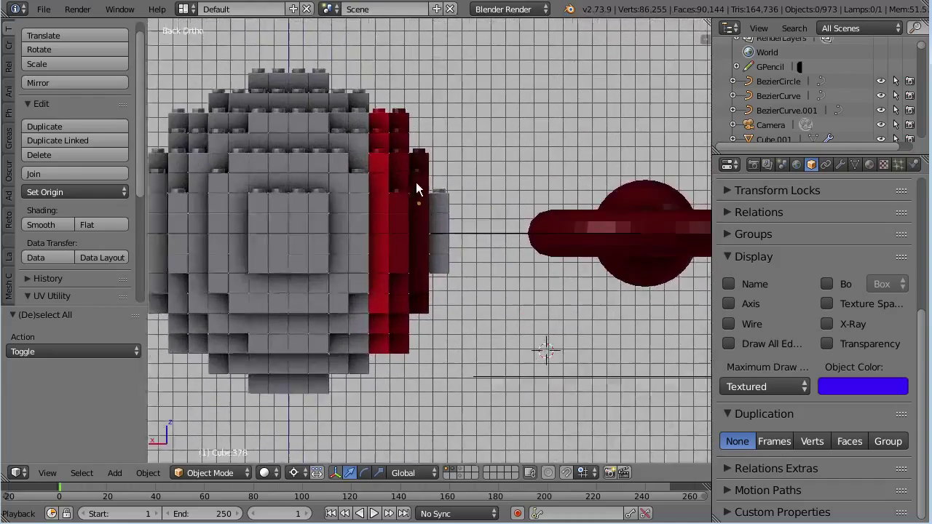
middle_click_drag(416, 182, 411, 197, "shift")
key("b")
left_click_drag(423, 122, 369, 389)
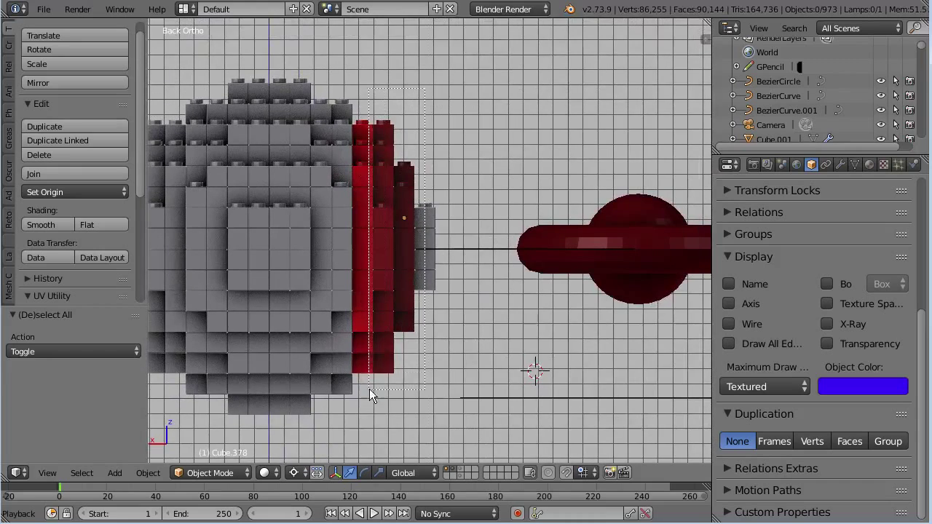
Redo the selection in Back view, box-selecting the middle band of 328 bricks
mouse_move(369, 388)
middle_mouse_down()
mouse_move(423, 190)
mouse_move(384, 208)
mouse_move(404, 186)
mouse_move(385, 189)
mouse_move(353, 223)
middle_mouse_up()
key("ctrl+KP_1")
key("a")
key("b")
left_click_drag(316, 51, 394, 449)
middle_click_drag(601, 299, 458, 265)
left_click(145, 473)
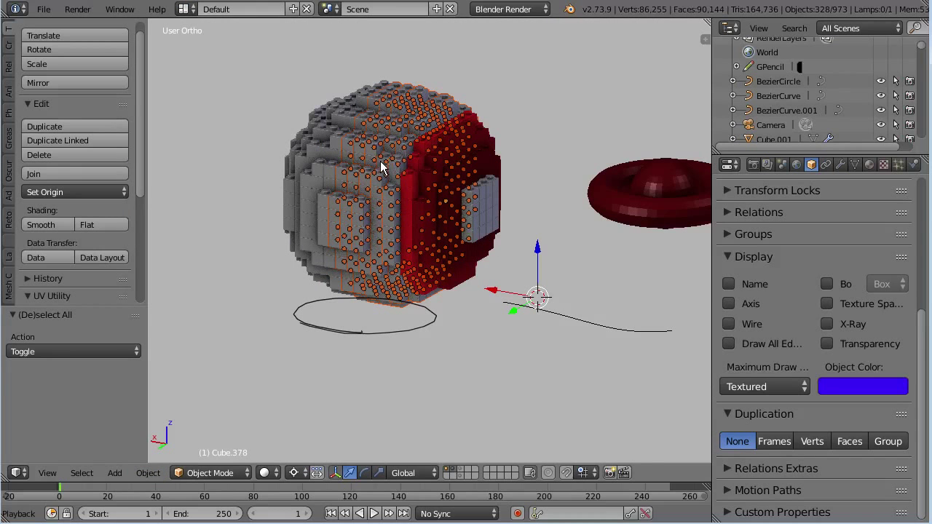
Group the selected bricks into a new group named MEdio and show the Groups panel
key("ctrl+g")
left_click(73, 350)
type("MEdio")
key("Return")
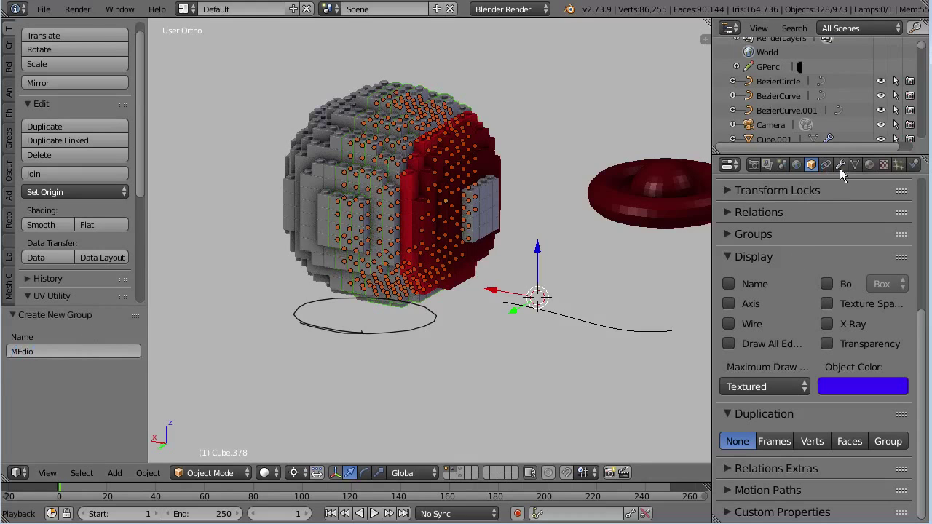
left_click(766, 265)
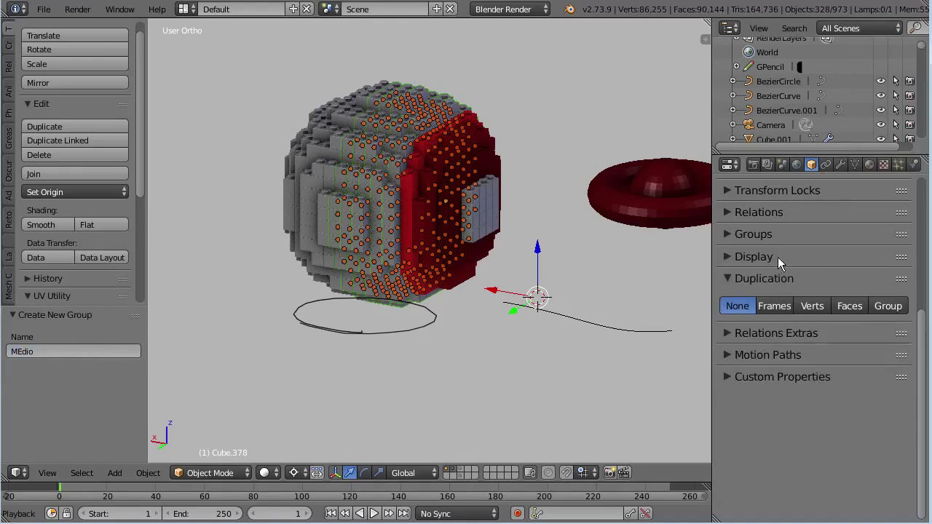
left_click(753, 234)
Isolate the MEdio bricks in local view and orbit around the ring slice
mouse_move(400, 291)
middle_mouse_down()
mouse_move(292, 283)
mouse_move(426, 268)
middle_mouse_up()
scroll(409, 229, "up", 5)
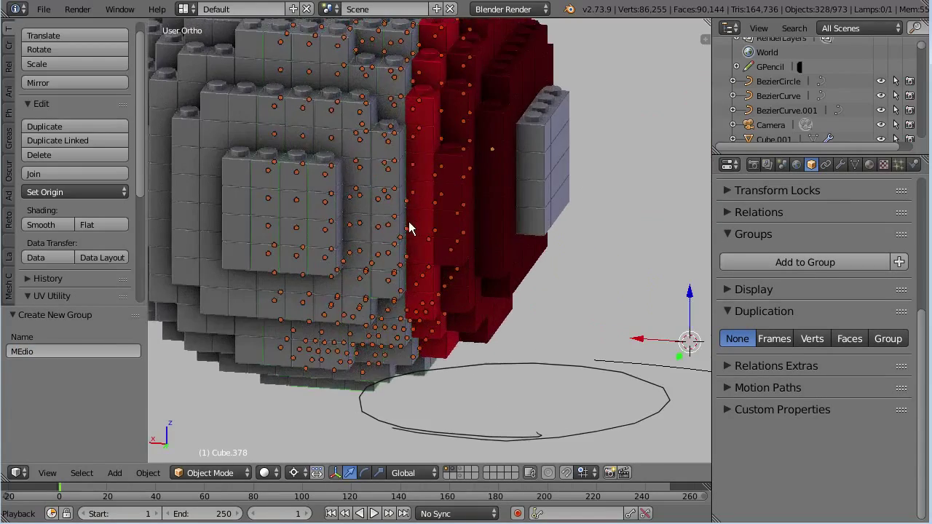
key("KP_Divide")
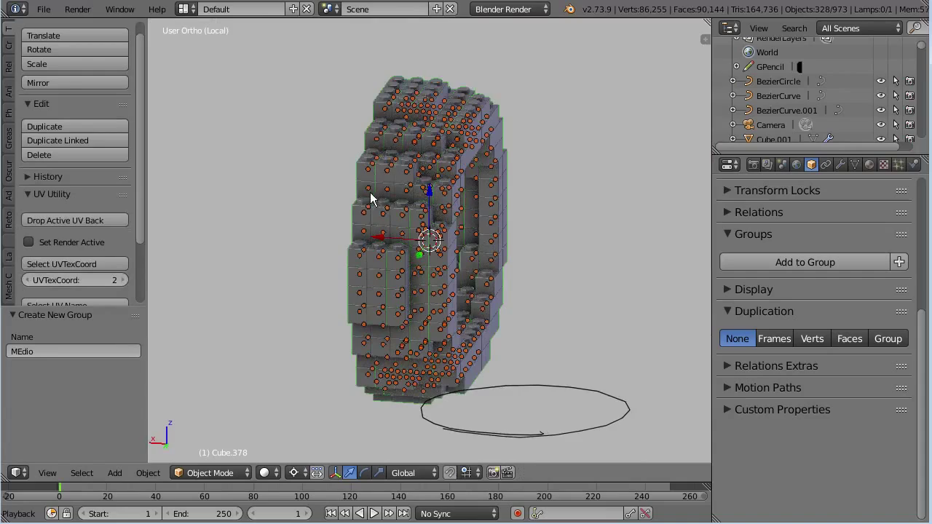
middle_click_drag(370, 199, 357, 188)
scroll(358, 187, "up", 2)
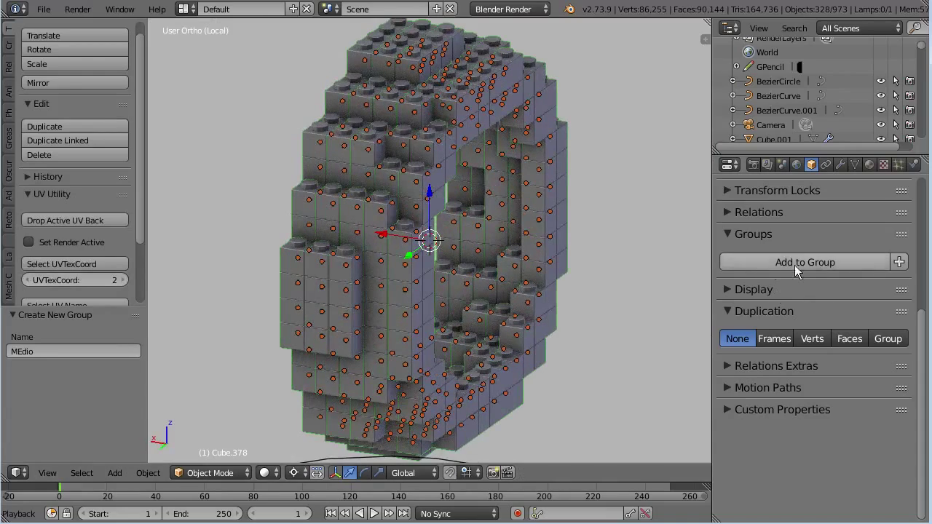
mouse_move(285, 345)
middle_mouse_down()
mouse_move(333, 359)
mouse_move(280, 330)
mouse_move(295, 328)
middle_mouse_up()
mouse_move(283, 279)
middle_mouse_down()
mouse_move(364, 251)
mouse_move(286, 198)
mouse_move(390, 182)
middle_mouse_up()
right_click(253, 186, "shift")
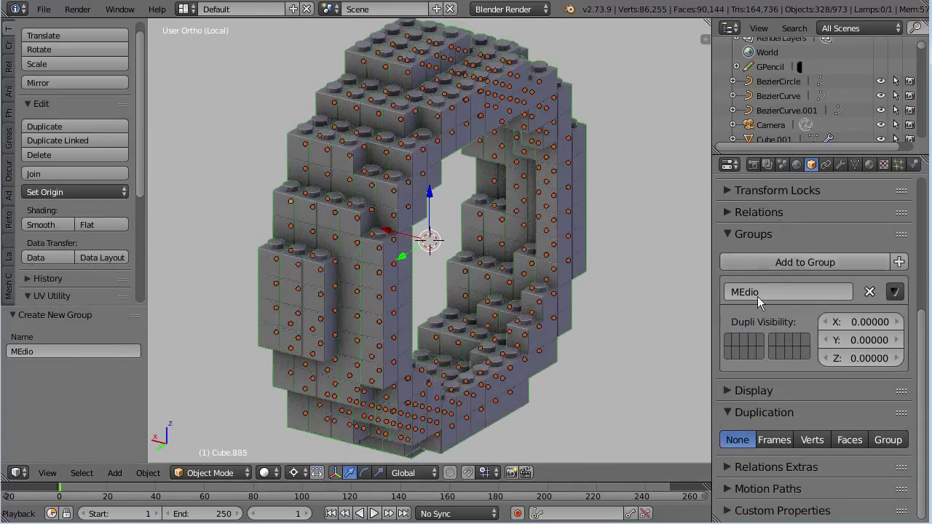
Select all 973 objects and put them into a new group named objetos
key("ctrl+KP_1")
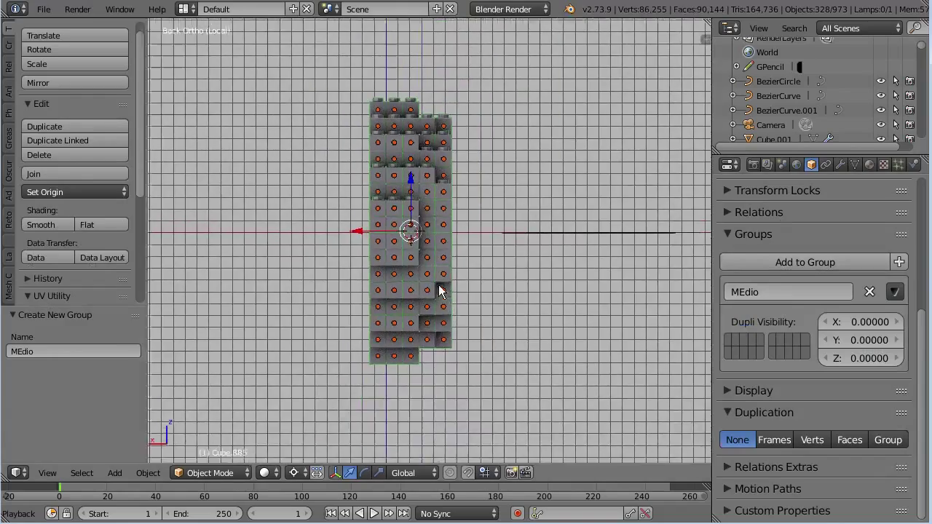
middle_click_drag(438, 289, 406, 291)
scroll(418, 279, "up", 5)
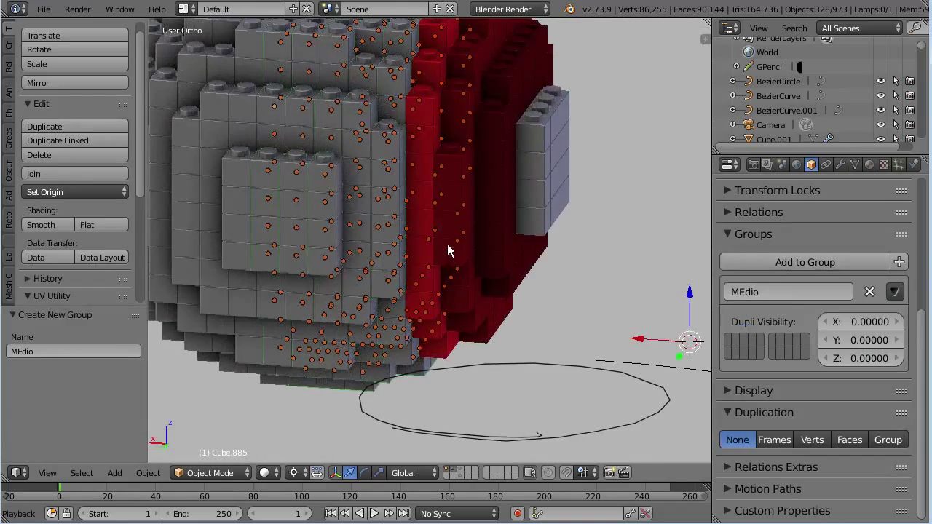
key("a")
scroll(442, 230, "down", 5)
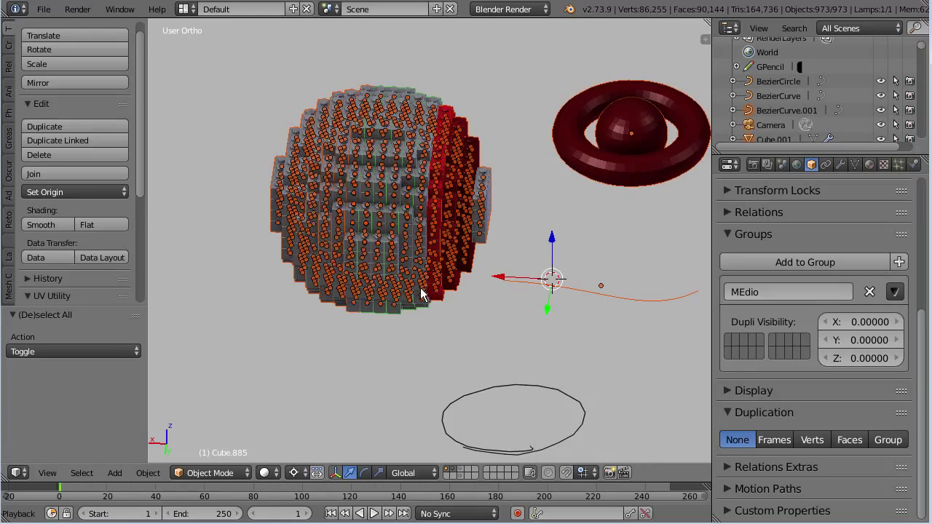
key("ctrl+g")
left_click(82, 350)
type("o")
key("Return")
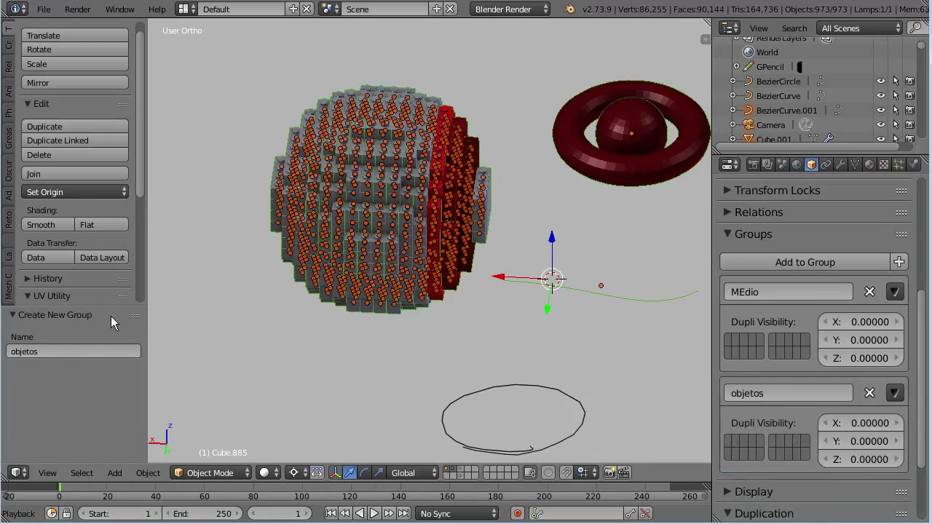
Select the red torus plus several small grey bricks and make them a new group
mouse_move(484, 169)
middle_mouse_down()
mouse_move(446, 153)
mouse_move(472, 128)
middle_mouse_up()
key("a")
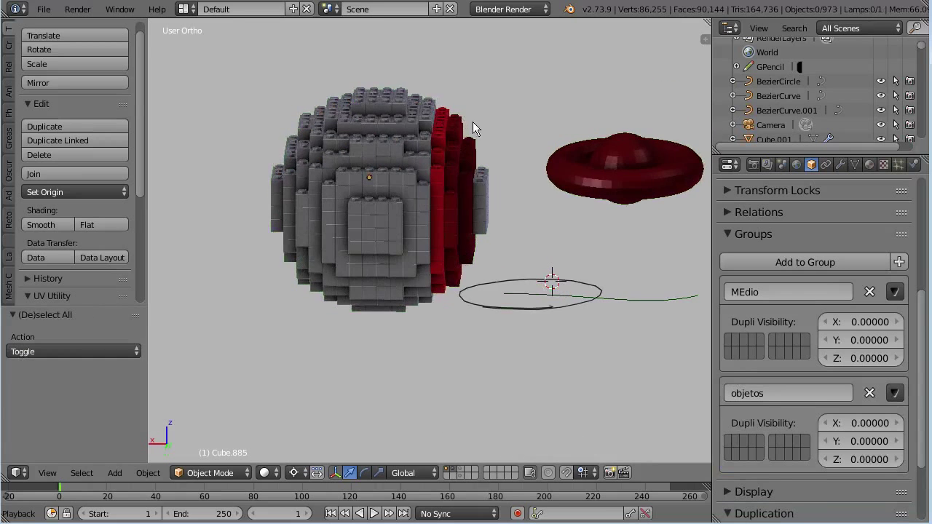
right_click(653, 196)
middle_click_drag(581, 171, 475, 201)
right_click(484, 202, "shift")
right_click(488, 201, "shift")
right_click(494, 200, "shift")
right_click(461, 215, "shift")
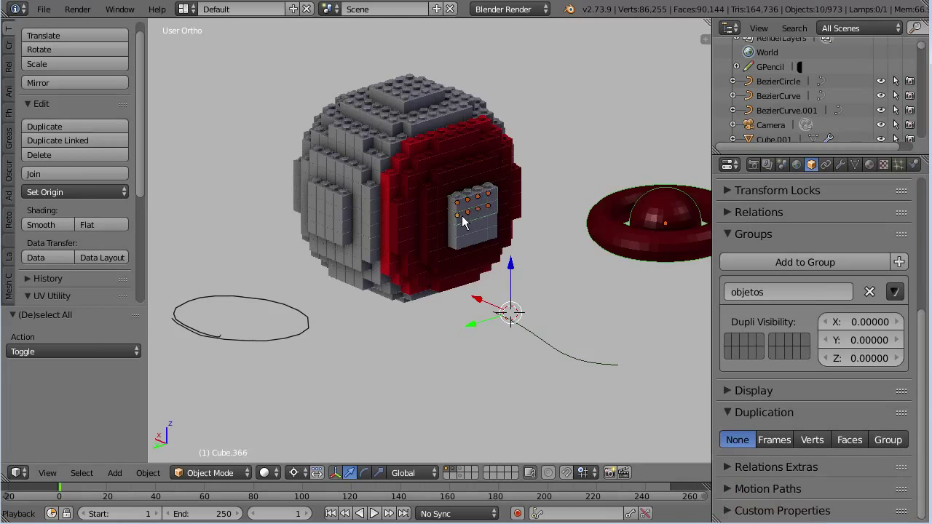
middle_click_drag(461, 215, 528, 156)
key("ctrl+g")
Name the second group desdichados
left_click(68, 348)
type("desdichados")
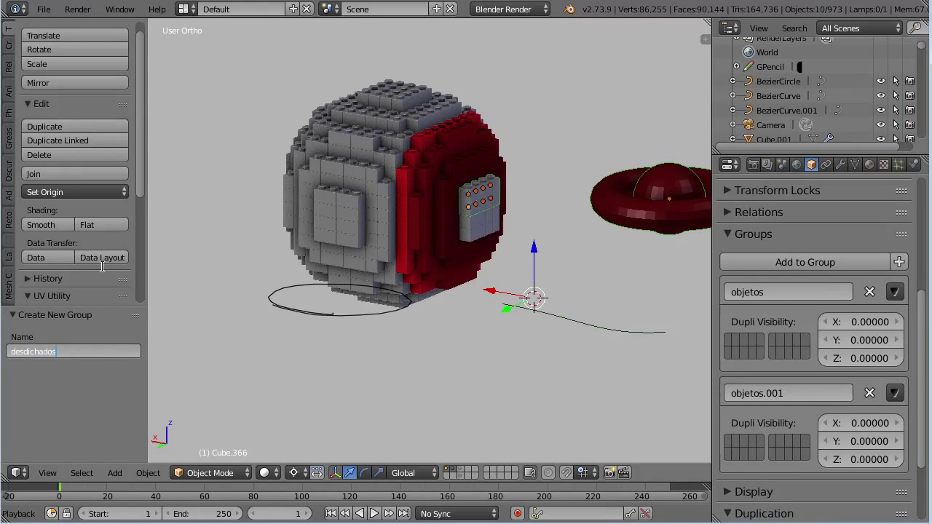
key("Return")
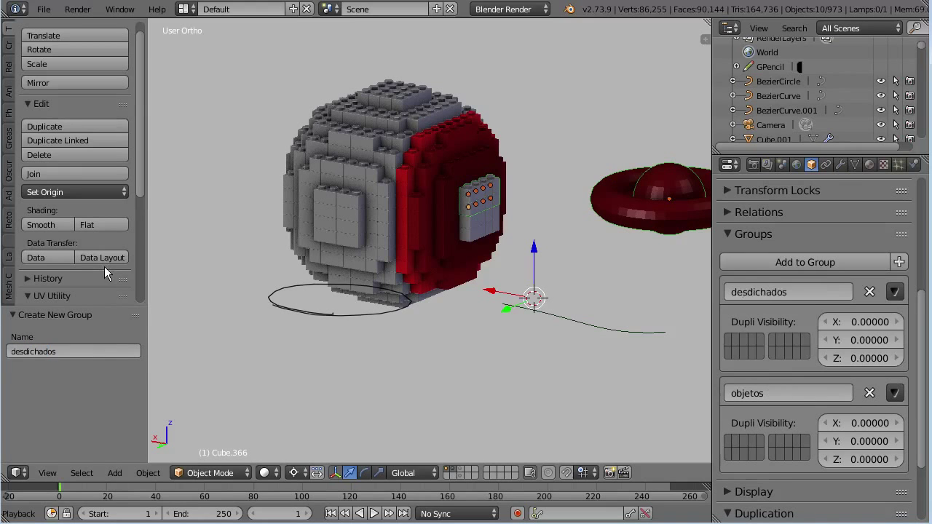
scroll(801, 327, "down", 1)
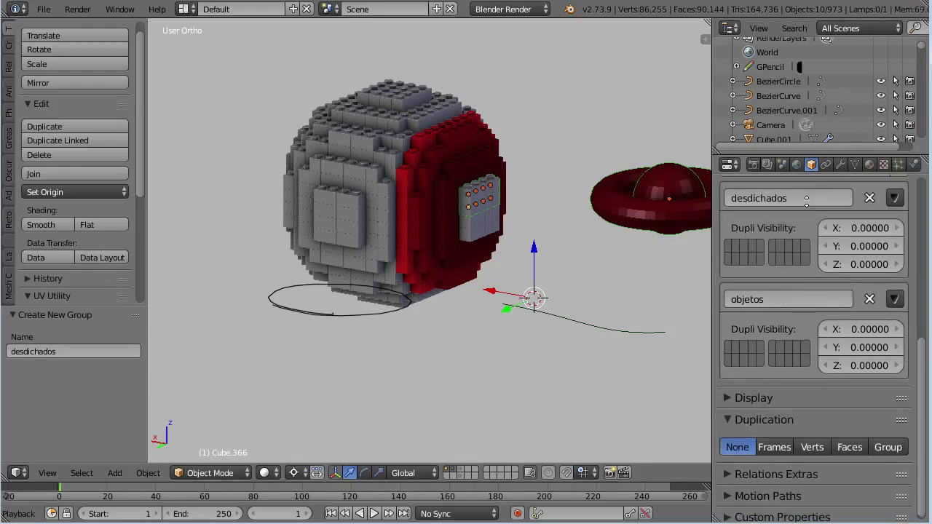
scroll(728, 328, "down", 2)
scroll(581, 291, "down", 2)
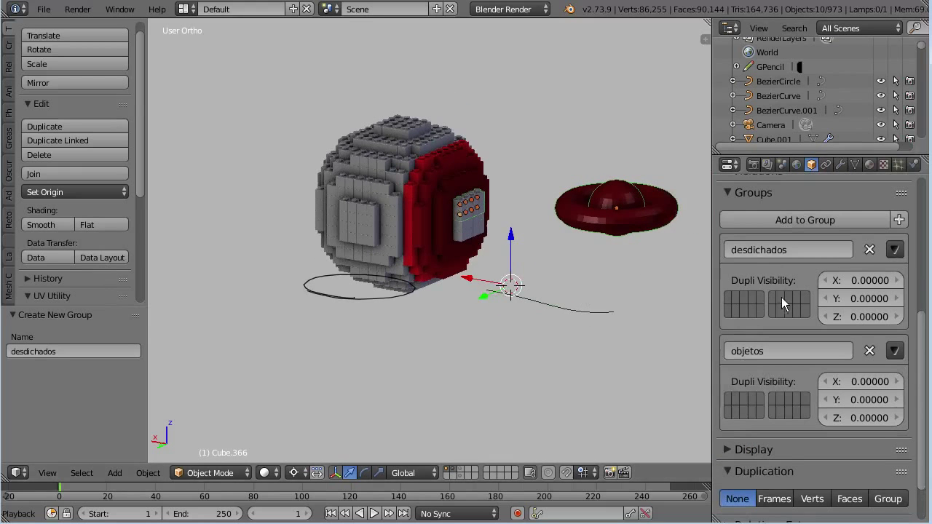
middle_click_drag(781, 297, 695, 306, "ctrl")
Select individual grey and red bricks to check which groups they belong to
right_click(441, 204)
right_click(388, 193)
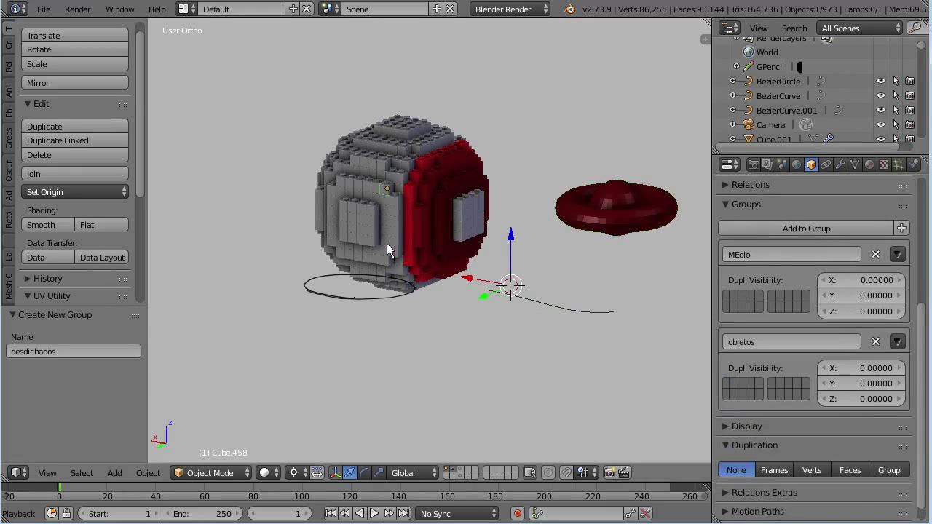
right_click(426, 222)
scroll(441, 284, "up", 1)
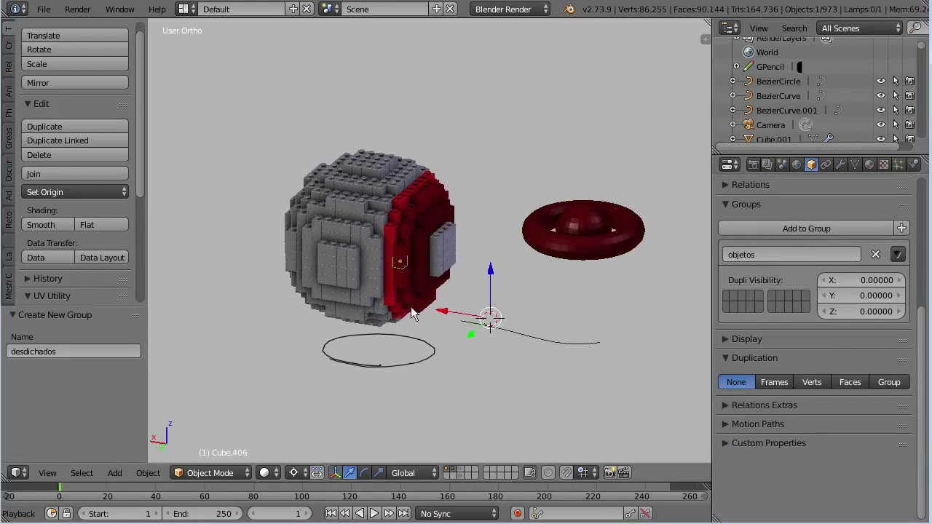
scroll(442, 259, "up", 1)
scroll(442, 255, "down", 1)
middle_click_drag(405, 305, 374, 274)
right_click(373, 274)
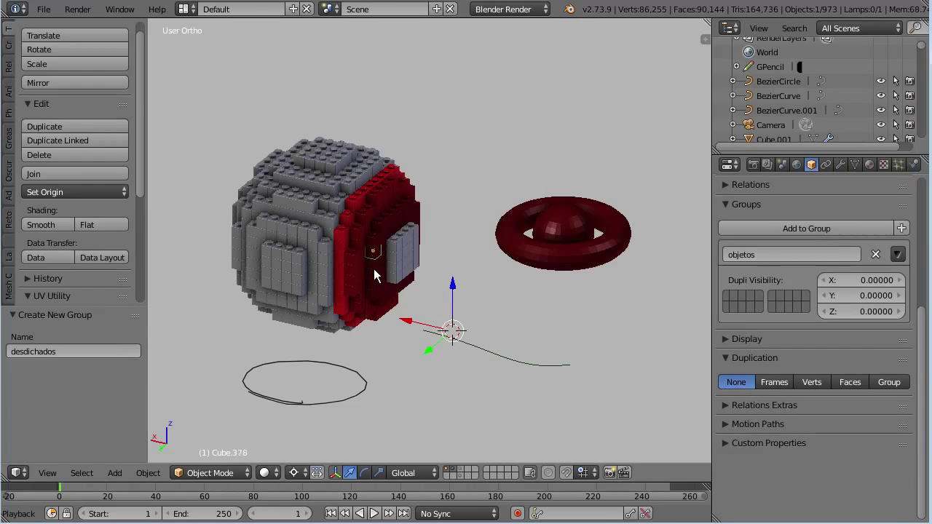
scroll(390, 313, "up", 2)
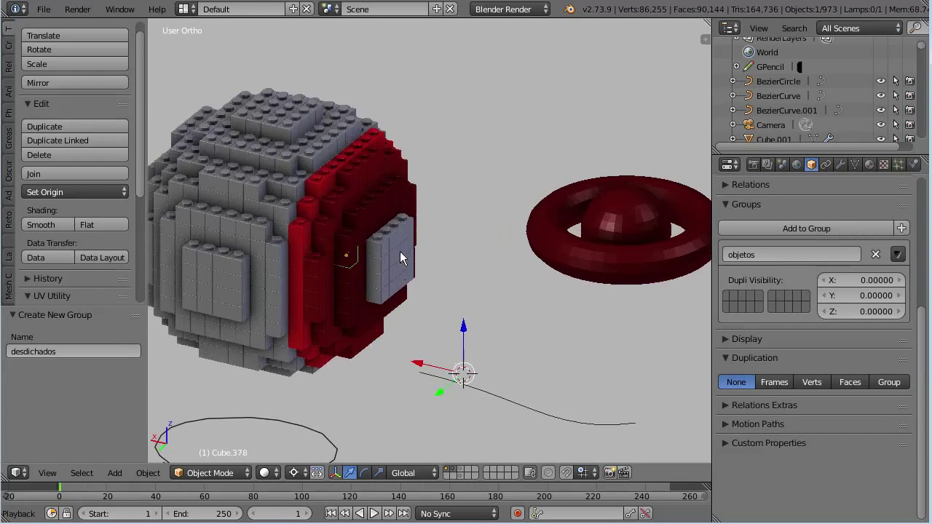
Use Select Grouped by Group to select all 973 objects, then pick single grey bricks
key("shift+g")
left_click(384, 299)
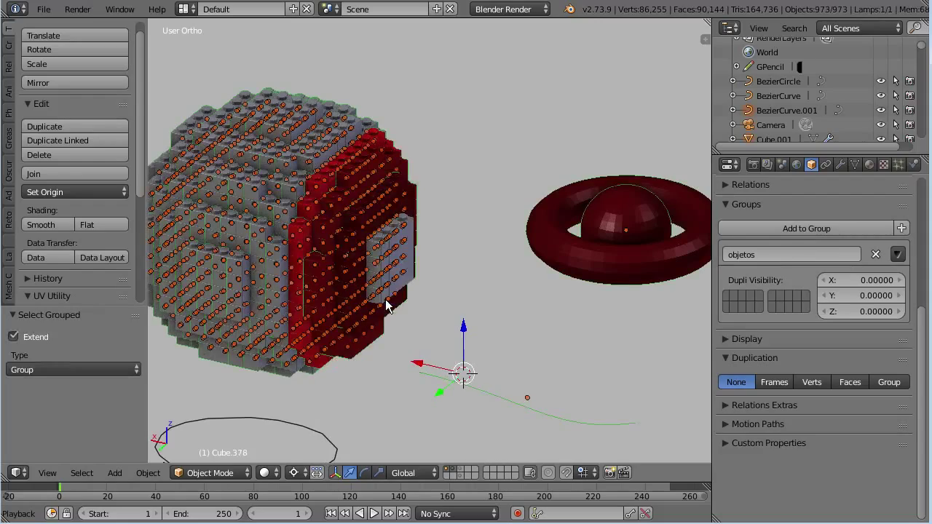
mouse_move(386, 301)
middle_mouse_down()
mouse_move(365, 268)
mouse_move(476, 254)
mouse_move(480, 222)
mouse_move(456, 233)
mouse_move(440, 216)
mouse_move(474, 250)
mouse_move(471, 270)
mouse_move(499, 240)
mouse_move(470, 243)
middle_mouse_up()
scroll(428, 268, "up", 4)
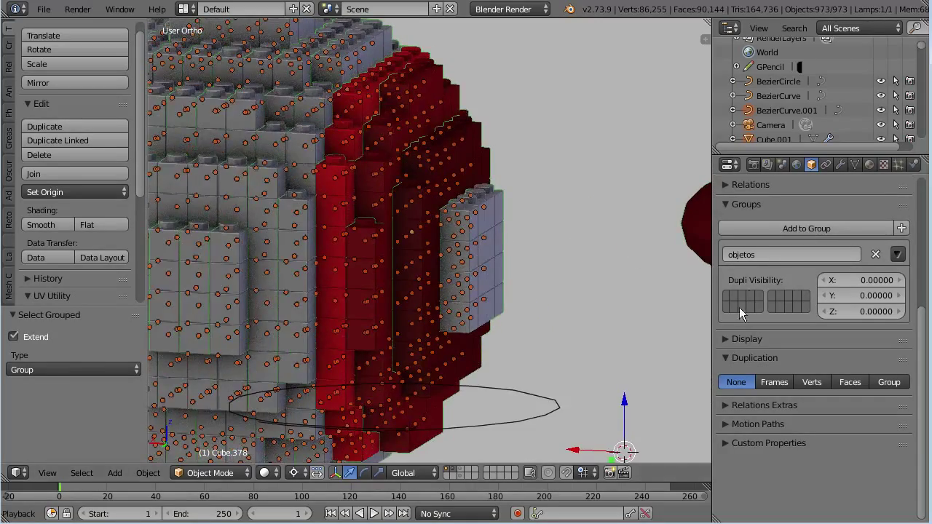
right_click(290, 220)
right_click(267, 181)
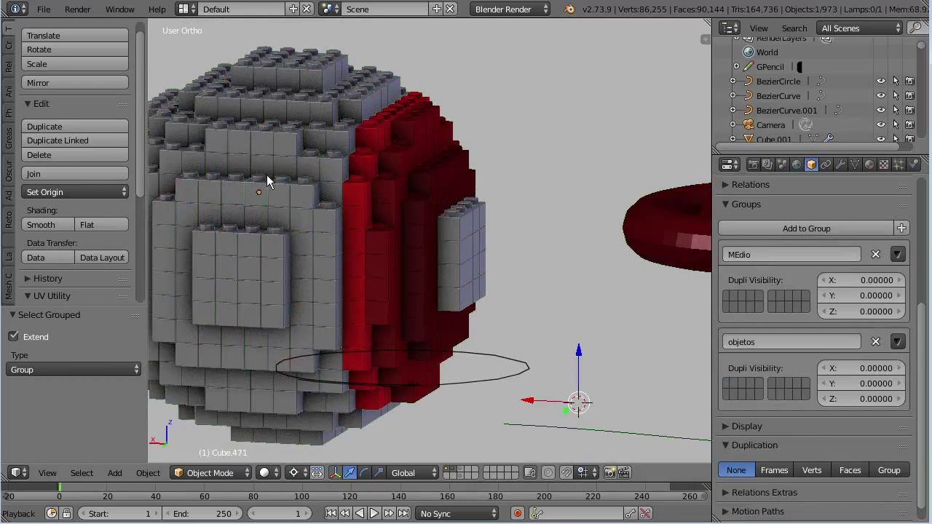
Select every object in the objetos group with Select Grouped > Group
key("shift+g")
left_click(323, 223)
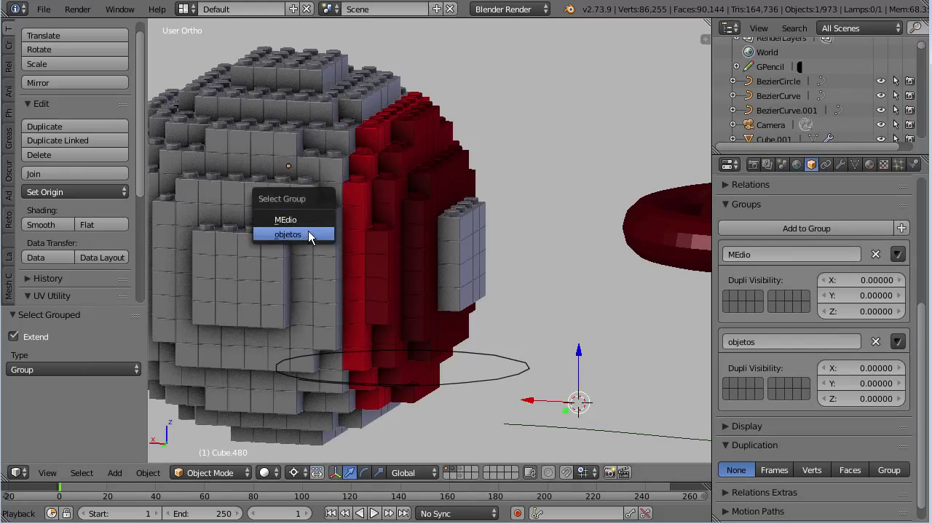
left_click(306, 233)
scroll(346, 280, "down", 2)
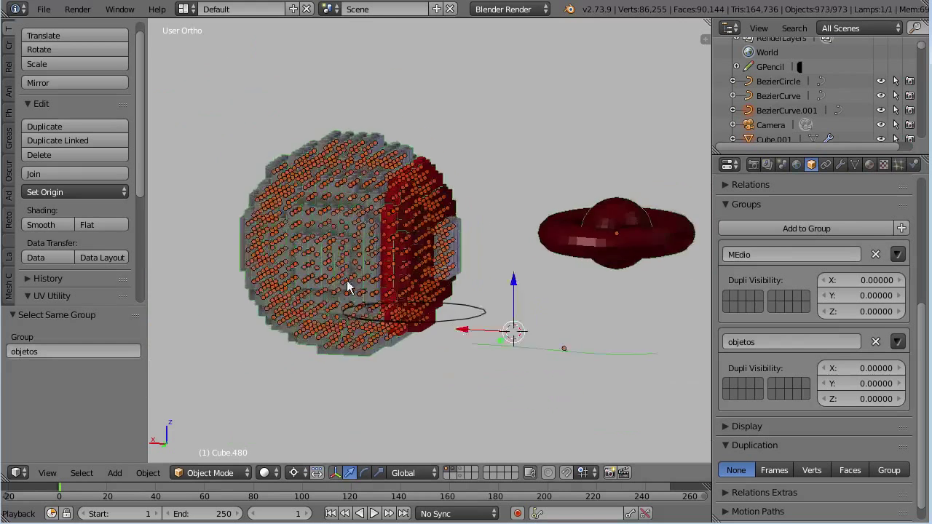
scroll(346, 280, "down", 2)
mouse_move(346, 280)
middle_mouse_down()
mouse_move(354, 291)
mouse_move(372, 274)
middle_mouse_up()
scroll(372, 274, "up", 2)
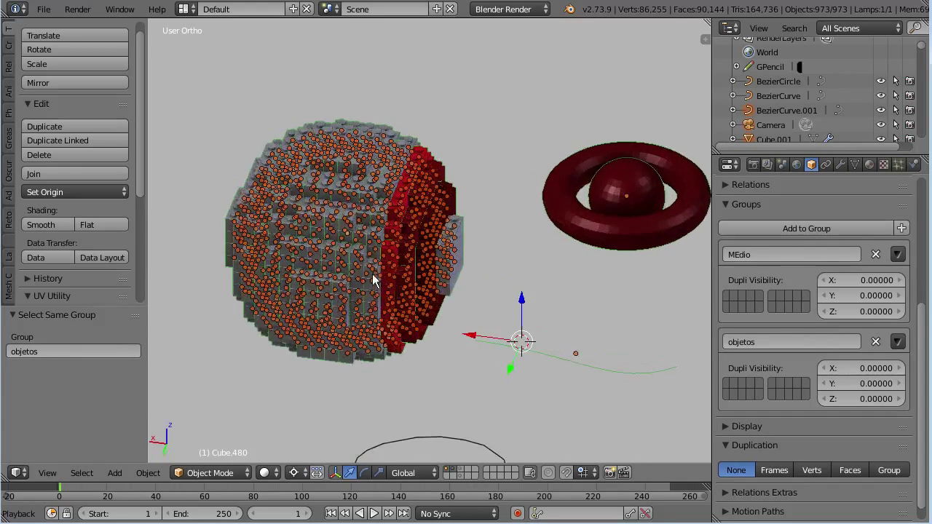
Pick a grey brick and select all members of the MEdio group
right_click(336, 253)
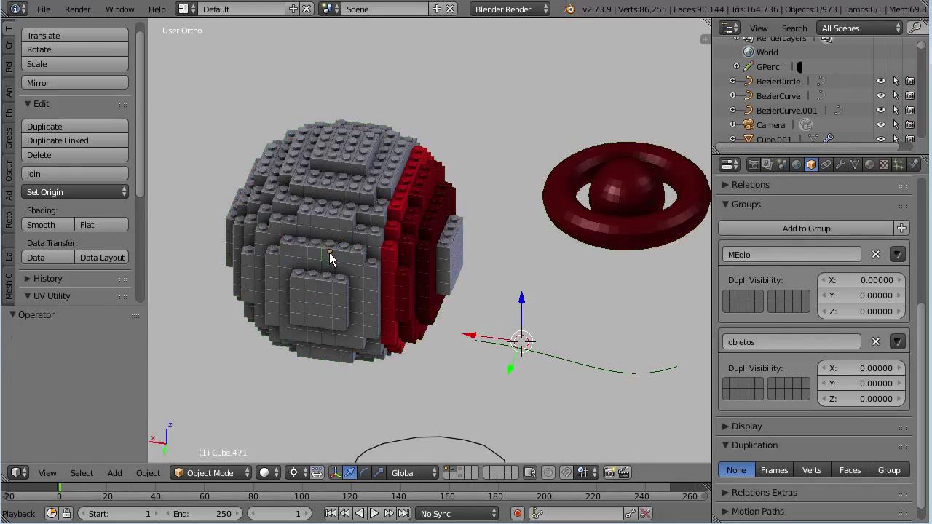
key("shift+g")
left_click(324, 254)
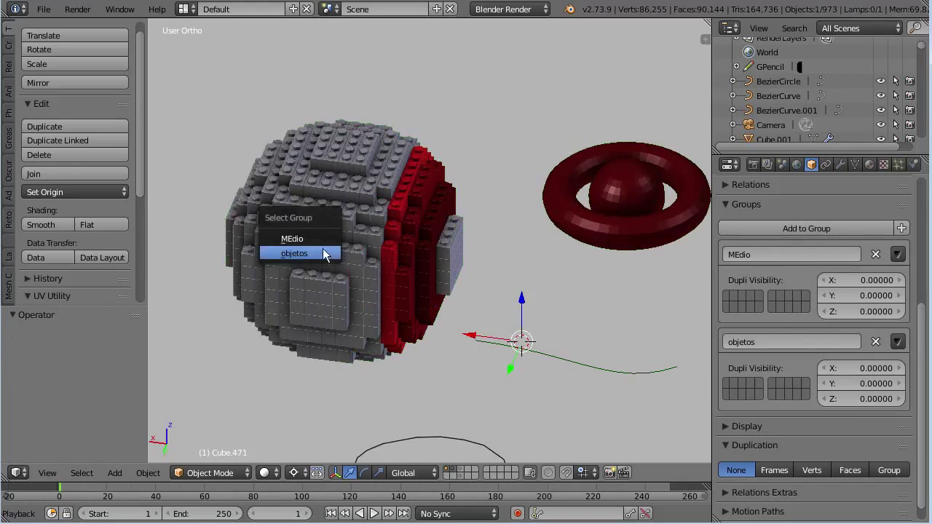
left_click(318, 237)
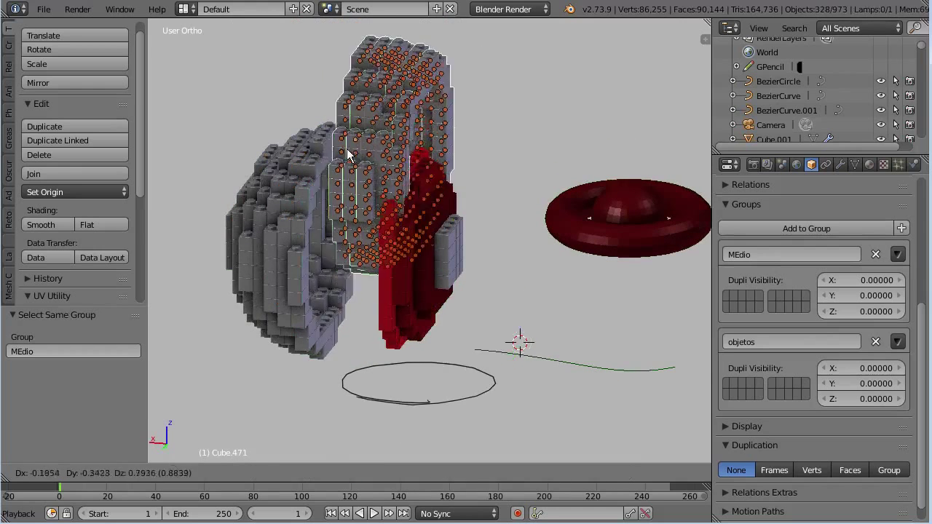
Pick the small grey brick panel and select the desdichados group's 10 objects, including the torus
right_click(451, 212)
key("shift+g")
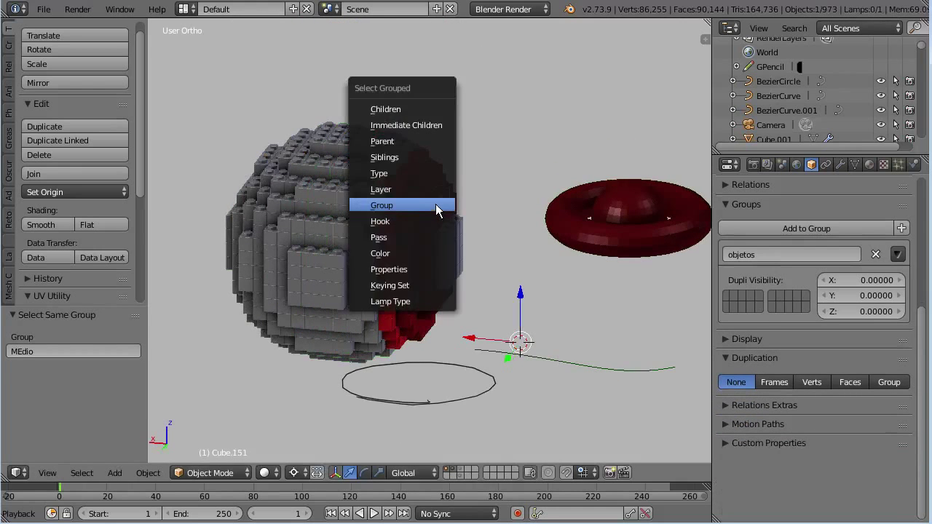
left_click(436, 211)
middle_click_drag(444, 247, 450, 237)
right_click(451, 237)
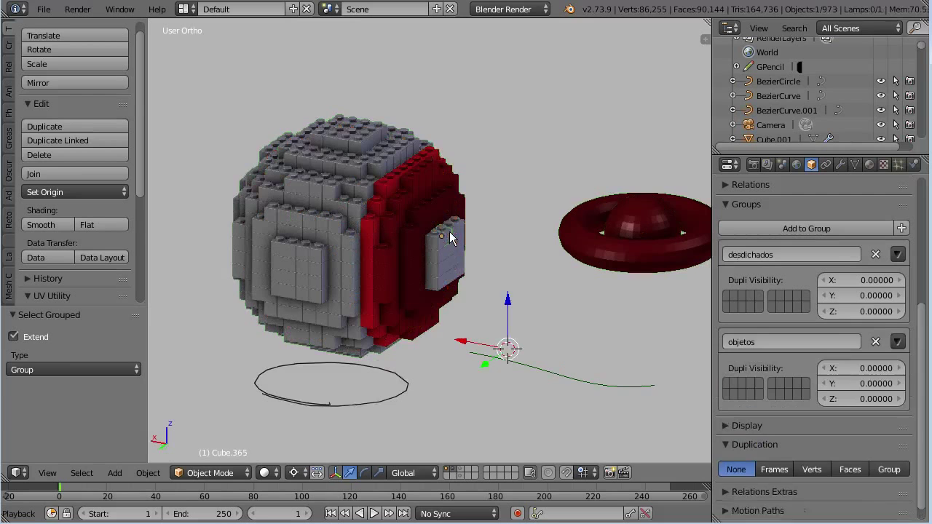
key("shift+g")
left_click(450, 239)
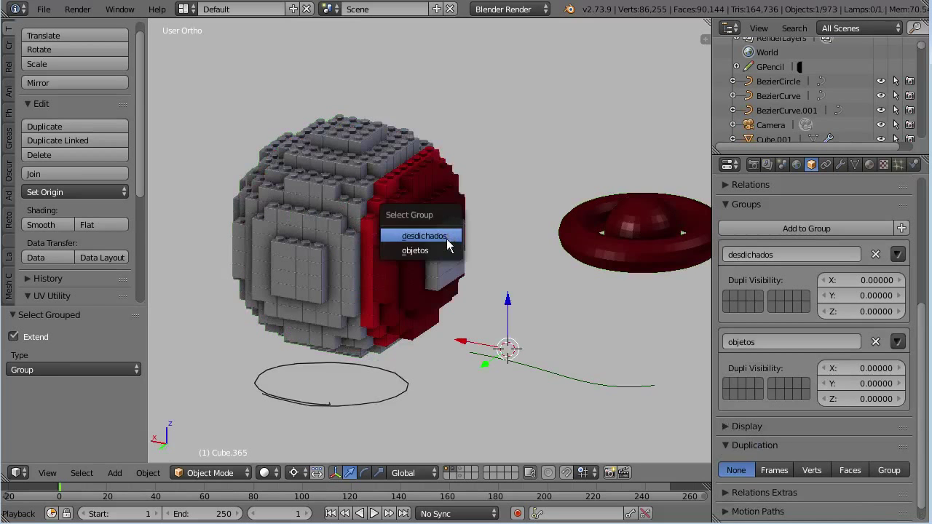
left_click(451, 241)
mouse_move(452, 242)
middle_mouse_down()
mouse_move(502, 255)
mouse_move(536, 109)
mouse_move(483, 176)
mouse_move(458, 191)
mouse_move(450, 158)
middle_mouse_up()
scroll(457, 191, "down", 3)
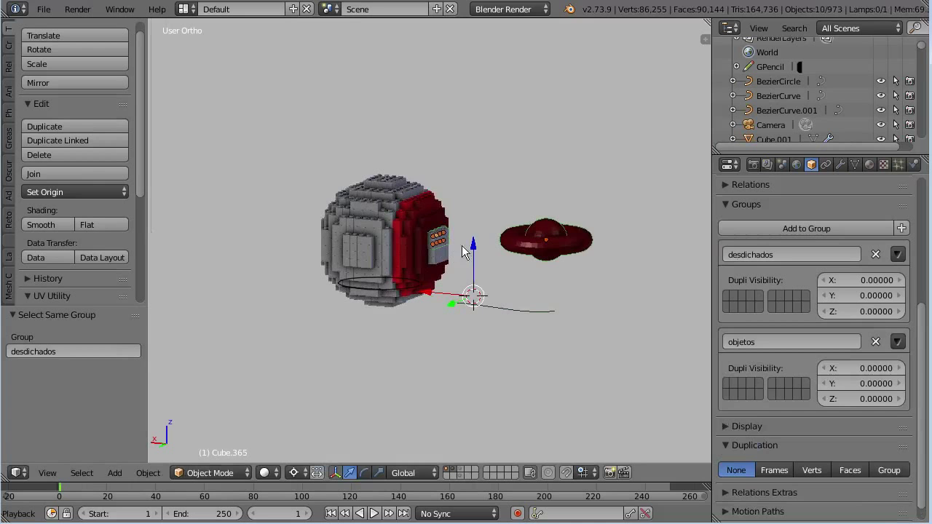
Inspect the brick panel in wireframe from the side, then return to solid shading
scroll(457, 255, "up", 2)
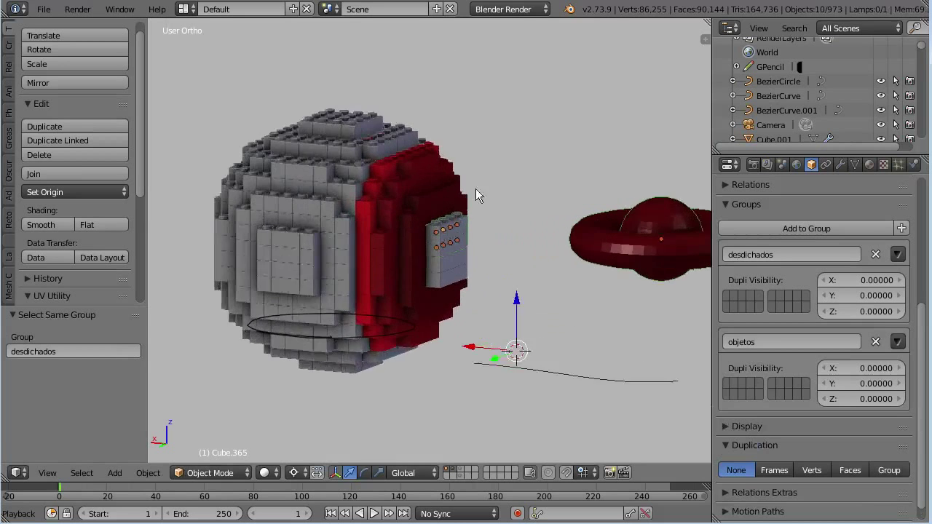
scroll(475, 194, "up", 2)
scroll(505, 224, "up", 2)
scroll(415, 246, "up", 4)
middle_click_drag(432, 195, 410, 218)
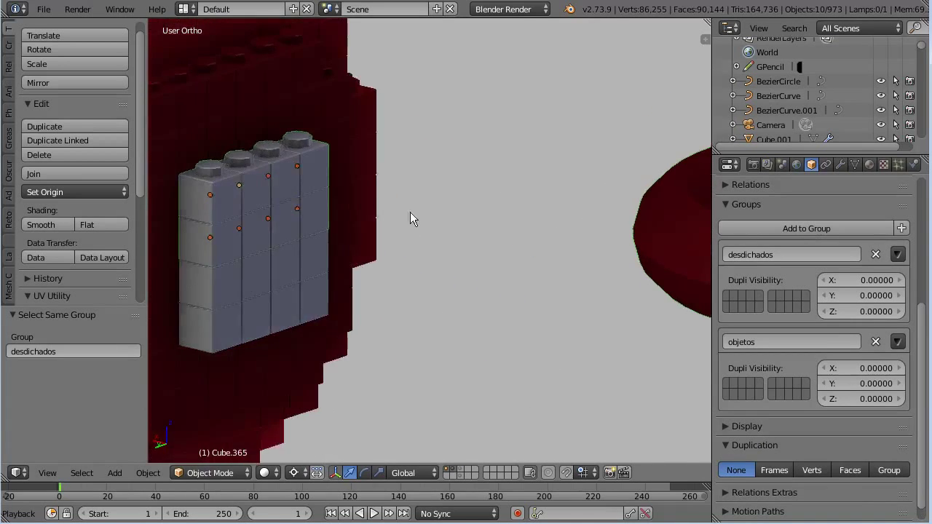
scroll(500, 167, "up", 3)
scroll(445, 251, "down", 1)
scroll(445, 252, "down", 2)
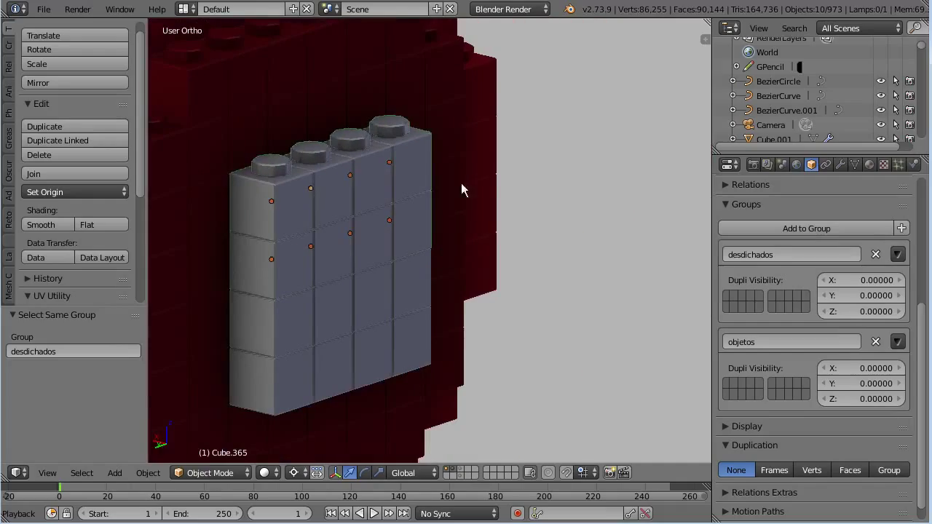
key("z")
mouse_move(444, 218)
middle_mouse_down()
mouse_move(490, 182)
mouse_move(452, 242)
mouse_move(522, 191)
middle_mouse_up()
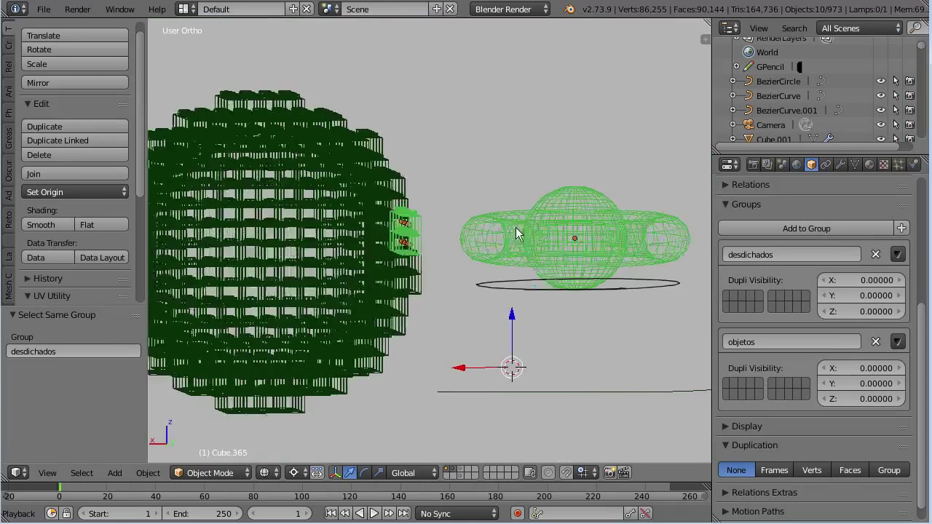
key("z")
left_click(461, 272)
Select red ring brick Cube.269, which belongs only to the objetos group
scroll(464, 222, "down", 2)
mouse_move(460, 271)
middle_mouse_down()
mouse_move(447, 262)
mouse_move(442, 286)
mouse_move(426, 217)
middle_mouse_up()
scroll(420, 240, "up", 2)
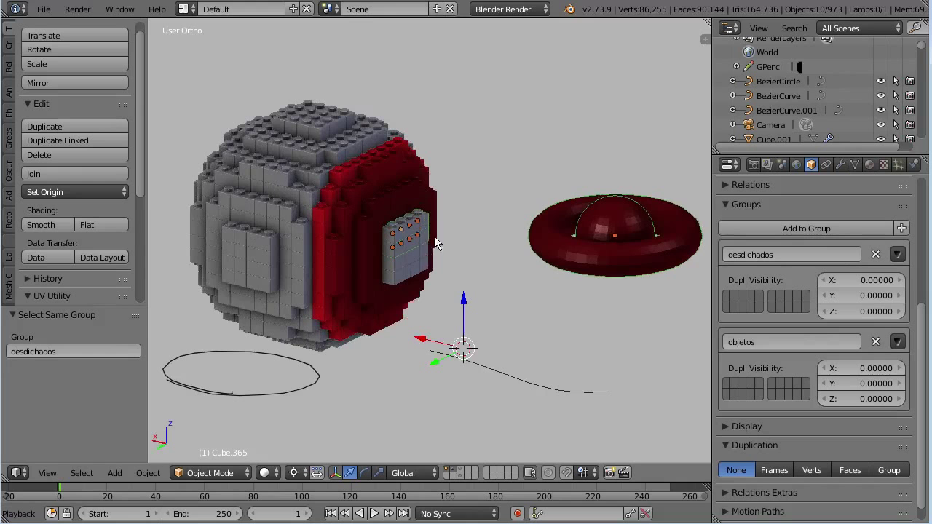
right_click(370, 295)
mouse_move(370, 296)
middle_mouse_down()
mouse_move(368, 273)
mouse_move(341, 252)
mouse_move(388, 284)
mouse_move(381, 335)
mouse_move(383, 289)
mouse_move(374, 283)
mouse_move(384, 306)
mouse_move(387, 274)
mouse_move(399, 310)
mouse_move(345, 304)
mouse_move(354, 280)
mouse_move(370, 293)
middle_mouse_up()
Move a vertex of the selected brick in Edit Mode, then return to Object Mode
scroll(364, 234, "up", 2)
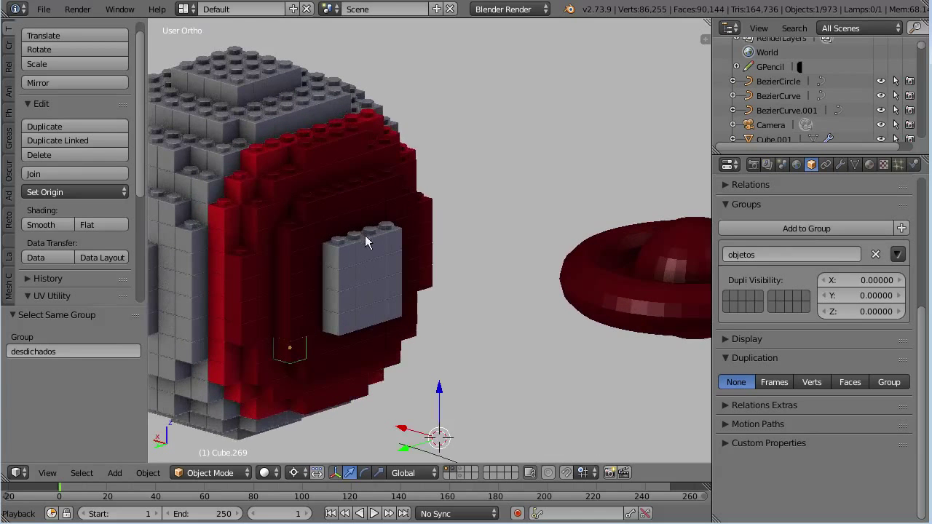
key("Tab")
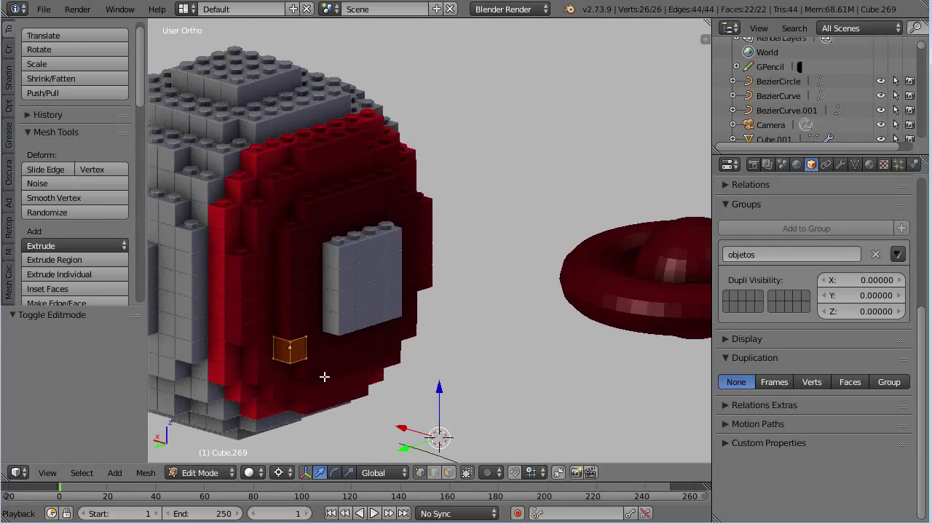
key("KP_8")
key("g")
left_click(295, 419)
key("Tab")
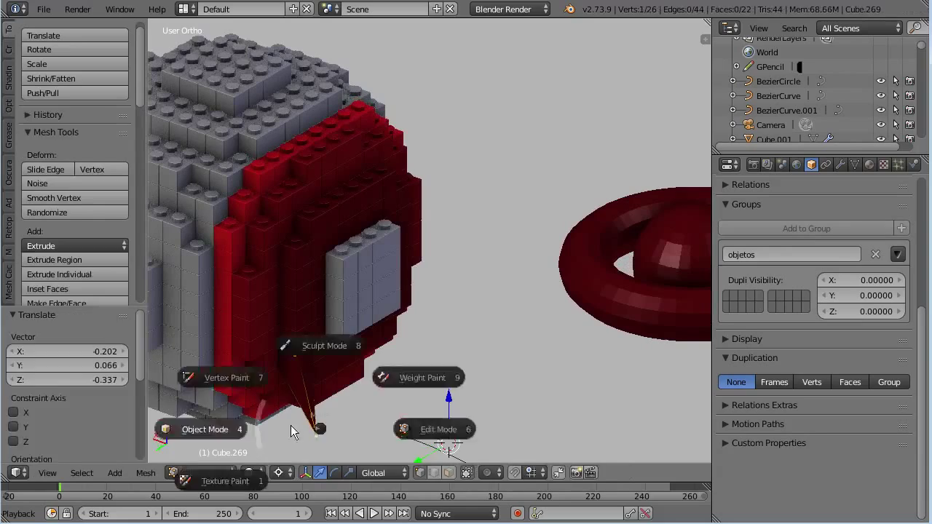
left_click(201, 431)
middle_click_drag(202, 431, 325, 343)
mouse_move(296, 259)
middle_mouse_down()
mouse_move(239, 388)
mouse_move(388, 312)
mouse_move(326, 328)
middle_mouse_up()
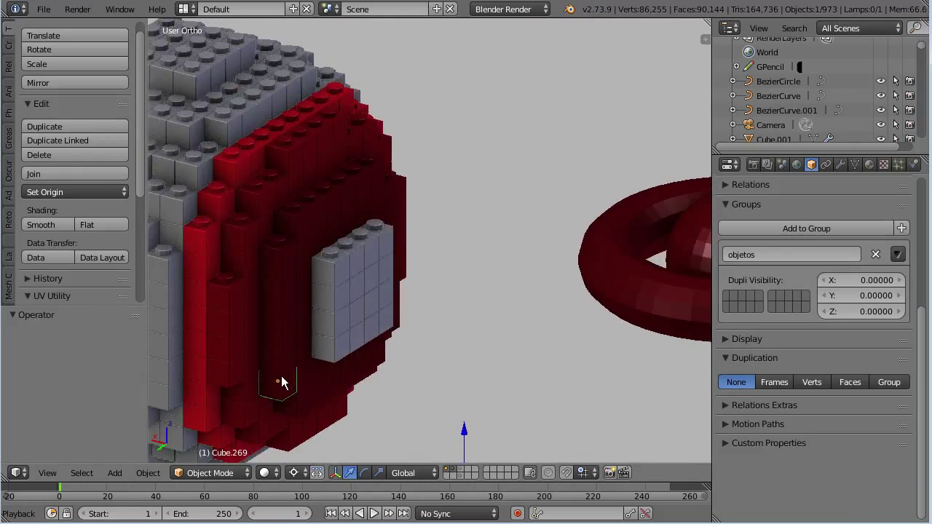
Change Material.002's diffuse colour from dark red to purple
left_click(870, 165)
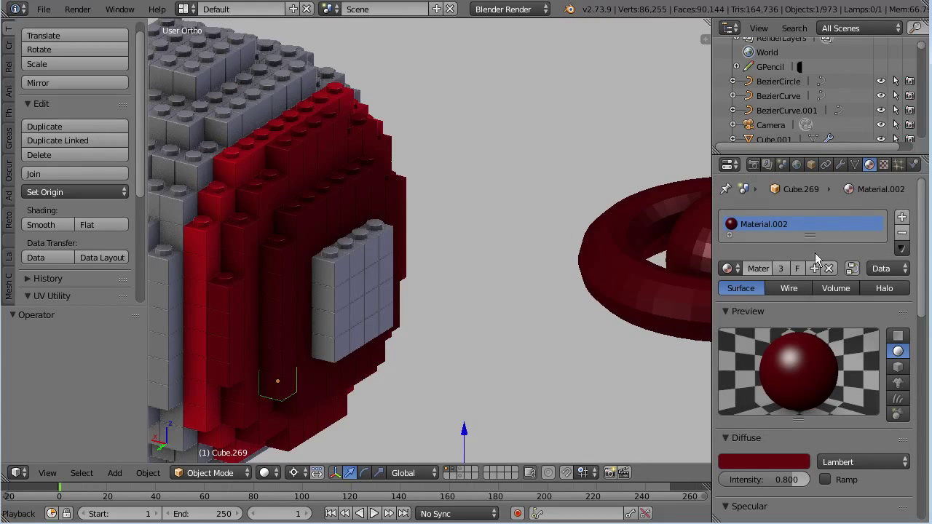
left_click(776, 456)
mouse_move(723, 246)
left_mouse_down()
mouse_move(774, 274)
mouse_move(758, 265)
mouse_move(719, 307)
mouse_move(709, 285)
mouse_move(765, 252)
mouse_move(797, 324)
mouse_move(766, 327)
mouse_move(752, 315)
mouse_move(795, 272)
left_mouse_up()
left_click(768, 361)
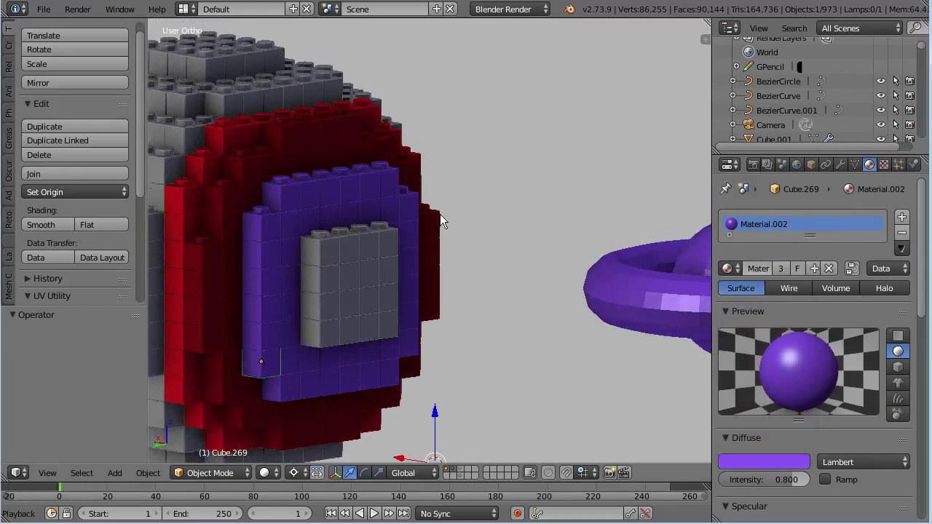
Select another brick of the purple ring and bring up Select Grouped
scroll(441, 221, "down", 4)
mouse_move(441, 221)
middle_mouse_down()
mouse_move(454, 318)
mouse_move(443, 308)
mouse_move(399, 322)
middle_mouse_up()
right_click(372, 302)
key("shift+g")
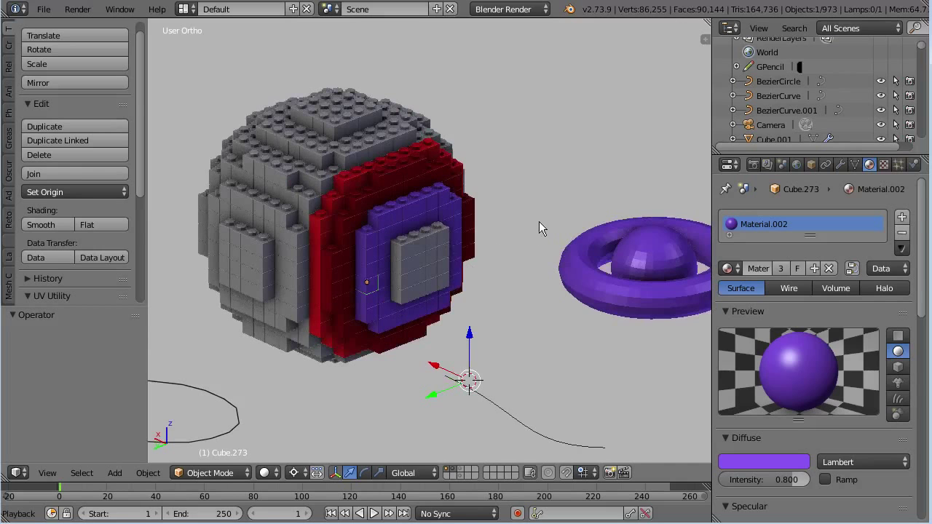
Select all objects sharing the purple brick's Material.002 using Select > Linked > Material
key("shift+l")
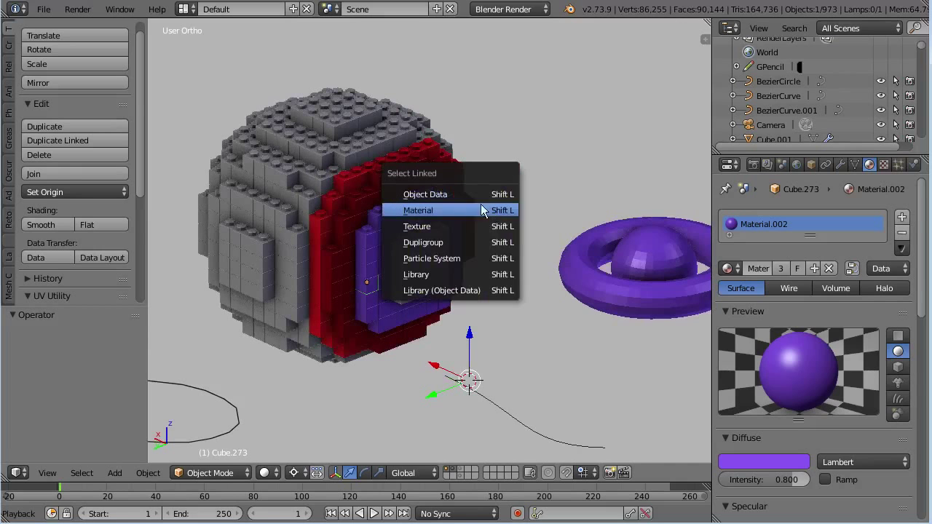
left_click(147, 475)
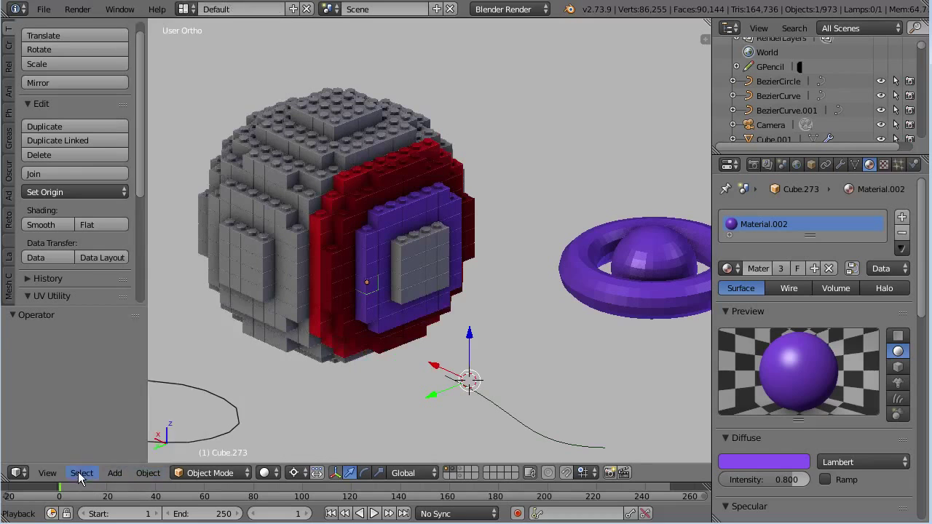
left_click(82, 473)
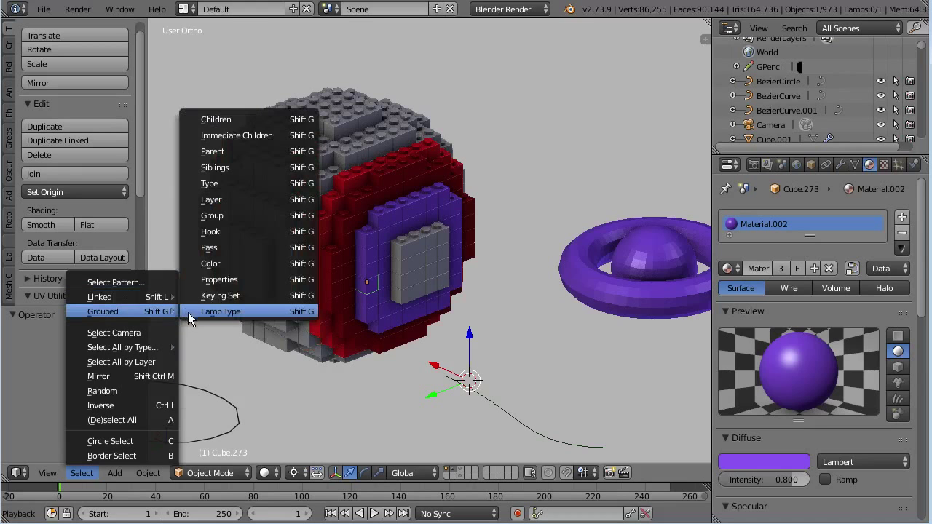
mouse_move(100, 297)
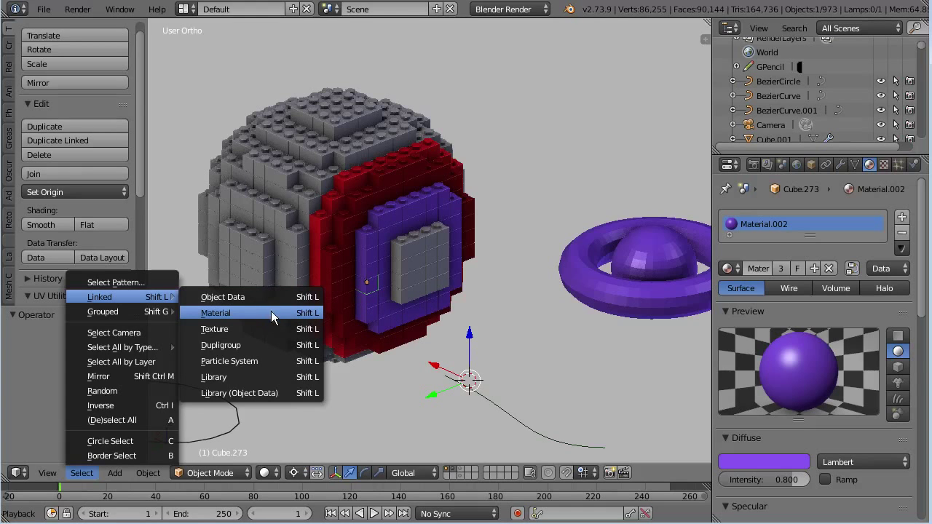
left_click(271, 312)
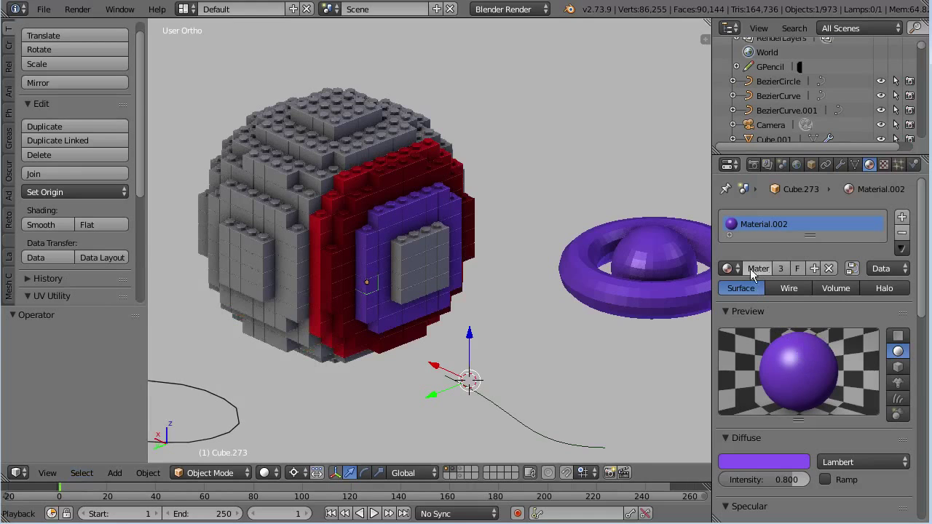
left_click(705, 287)
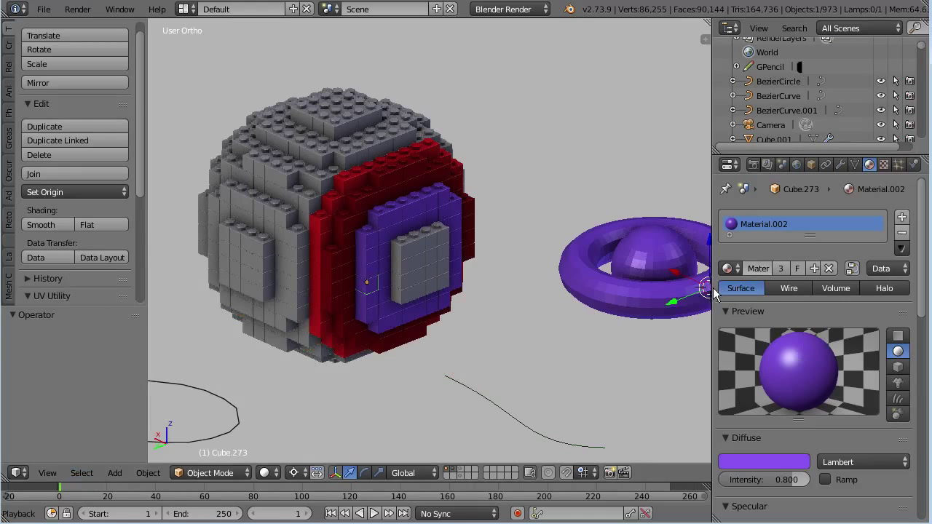
Widen the properties area, leaving Material.002's name unchanged
left_click_drag(712, 291, 631, 291)
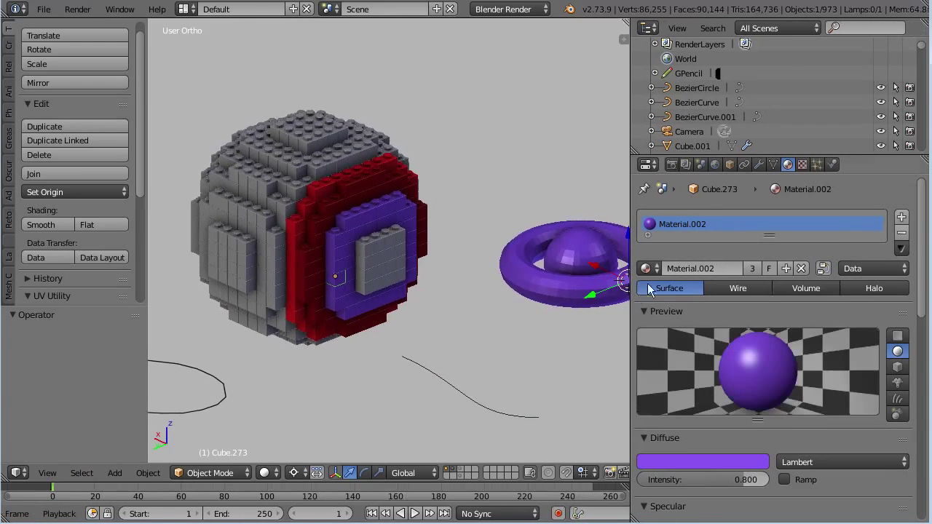
left_click(725, 265)
left_click(338, 257)
Make a purple brick on the sphere active and zoom in on it
right_click(340, 248)
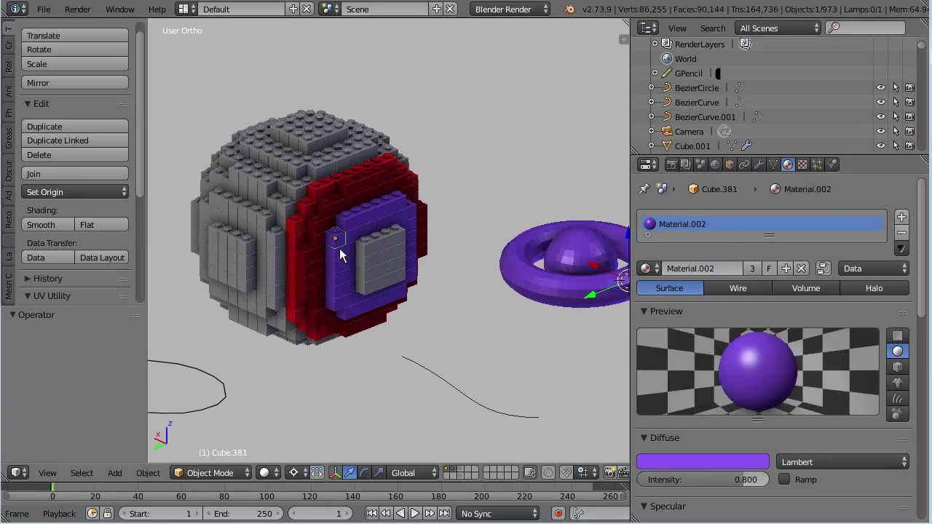
right_click(344, 312)
right_click_drag(535, 295, 531, 218)
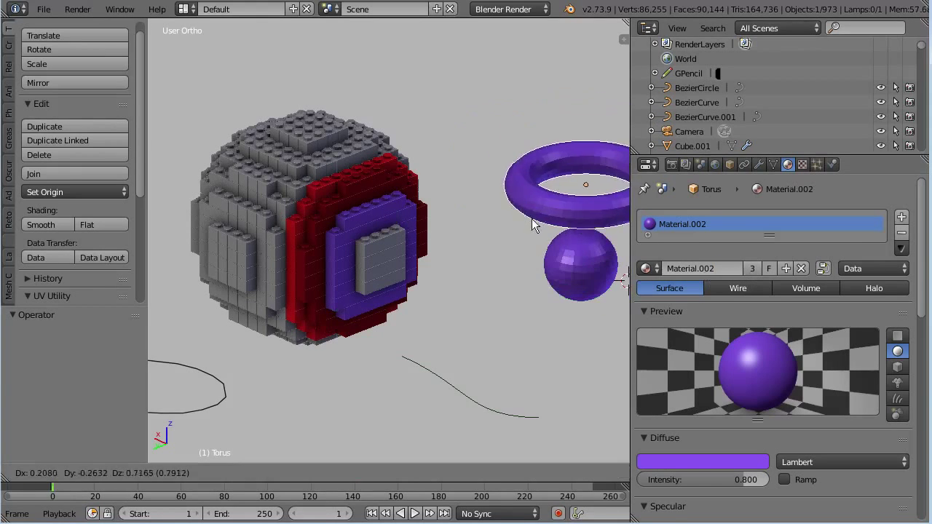
key("Escape")
right_click(369, 223)
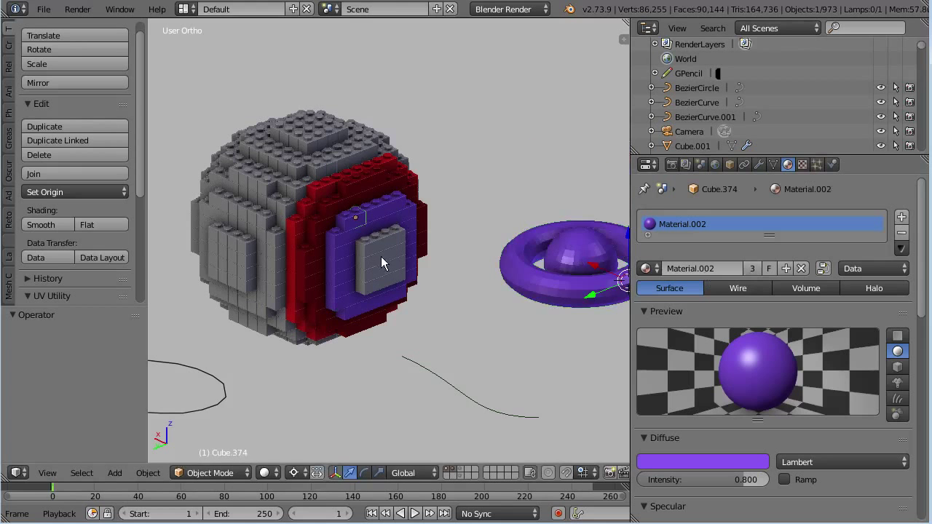
middle_click_drag(381, 256, 362, 236)
scroll(368, 211, "up", 1)
scroll(365, 200, "up", 2)
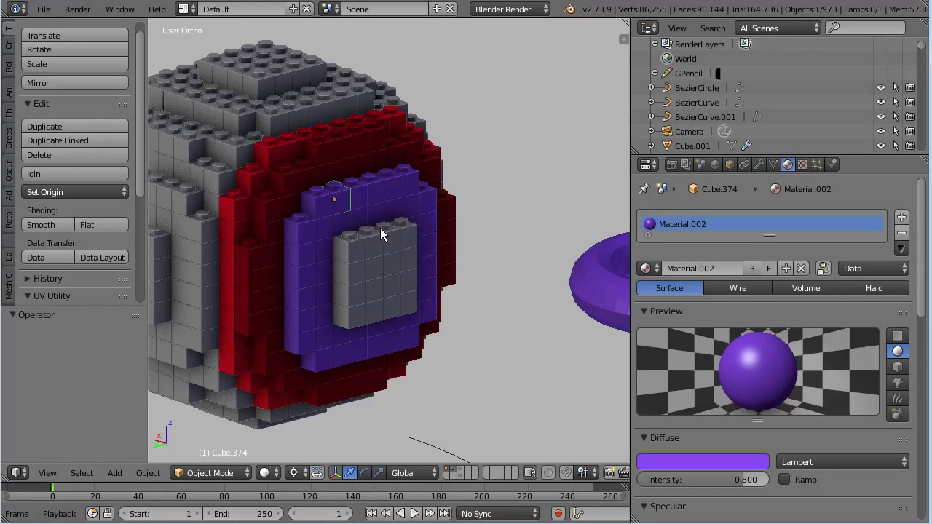
Open the header's Select menu to reach its Linked options
left_click(124, 473)
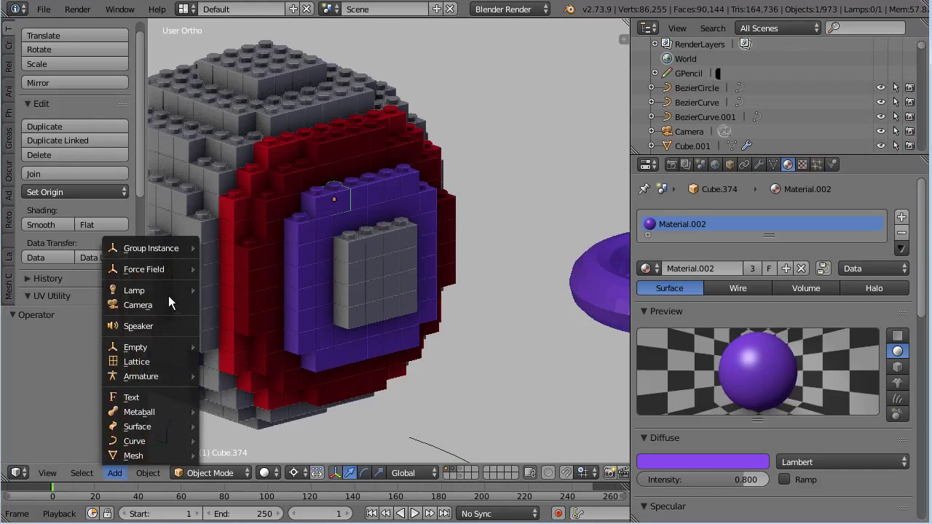
left_click(149, 473)
left_click(80, 473)
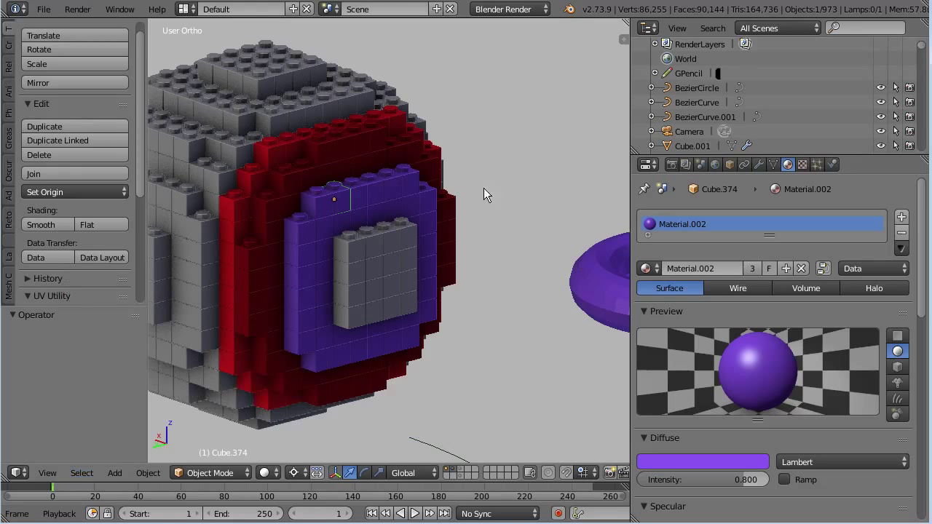
scroll(483, 188, "up", 2)
scroll(462, 207, "up", 1)
scroll(396, 196, "up", 1)
scroll(347, 223, "up", 1)
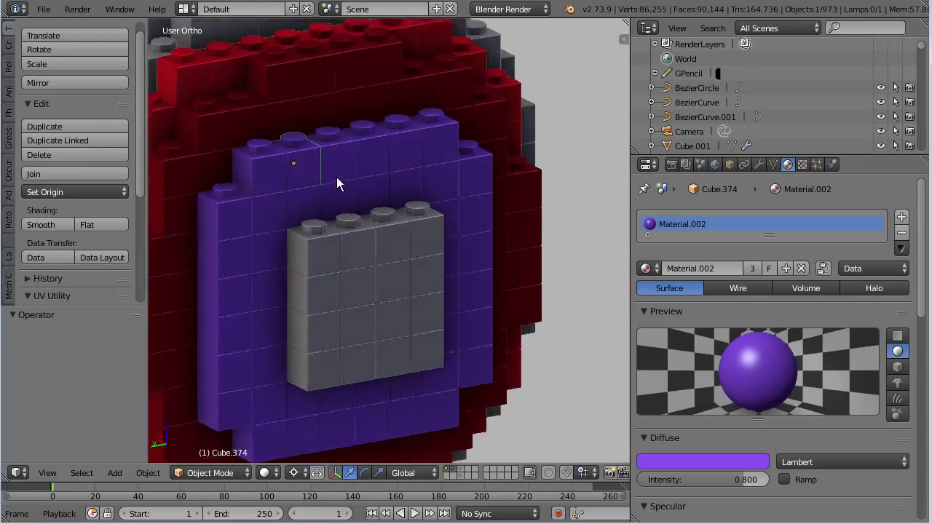
scroll(324, 211, "down", 3)
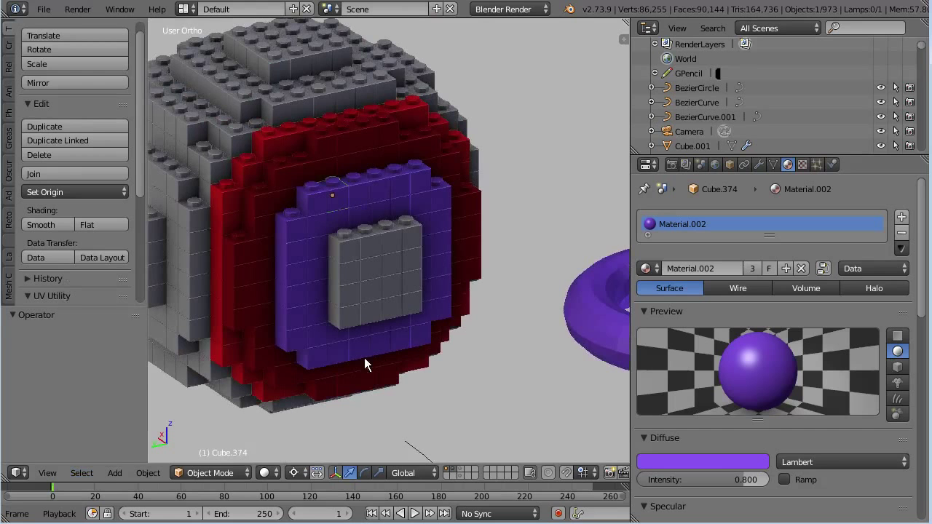
right_click(303, 193)
key("g")
right_click(430, 146)
mouse_move(437, 182)
middle_mouse_down()
mouse_move(361, 186)
mouse_move(298, 206)
mouse_move(220, 156)
middle_mouse_up()
right_click(222, 155)
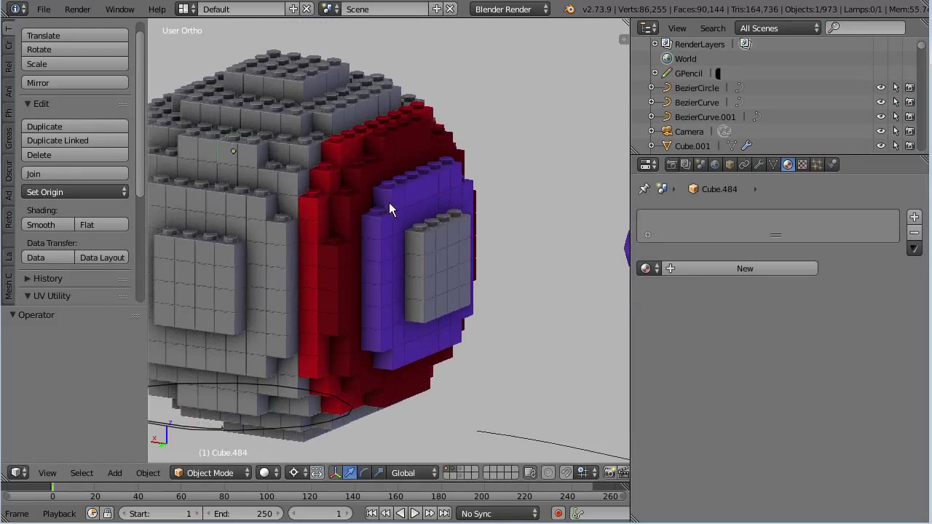
right_click_drag(267, 212, 236, 261)
key("Escape")
key("Tab")
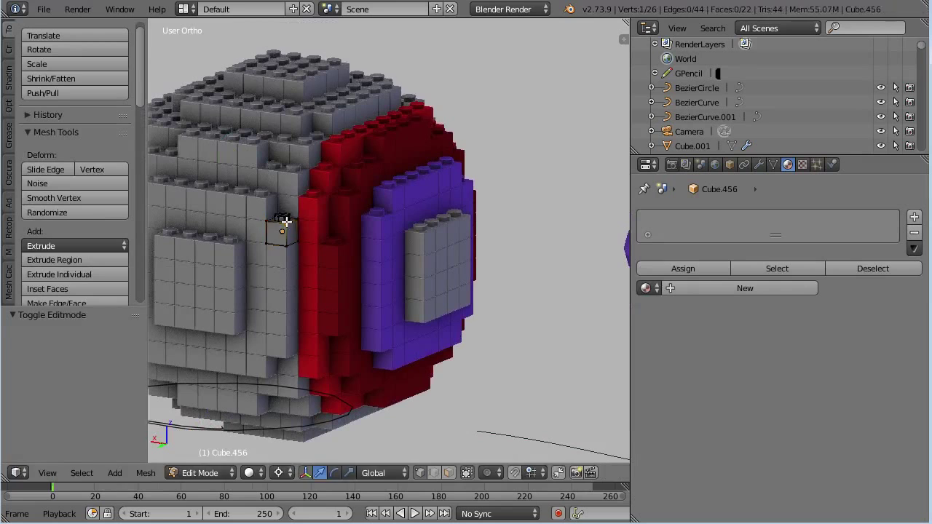
key("g")
left_click(389, 202)
key("Tab")
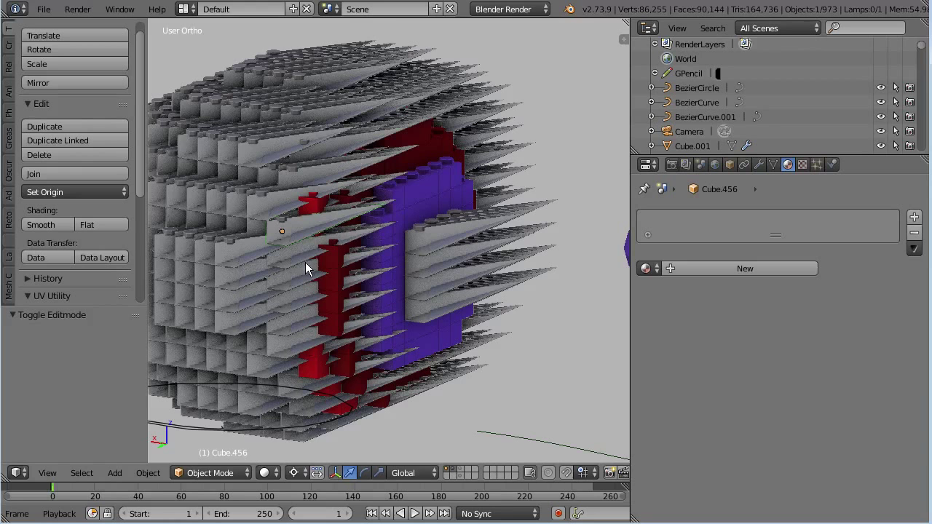
key("ctrl+z")
key("ctrl+z")
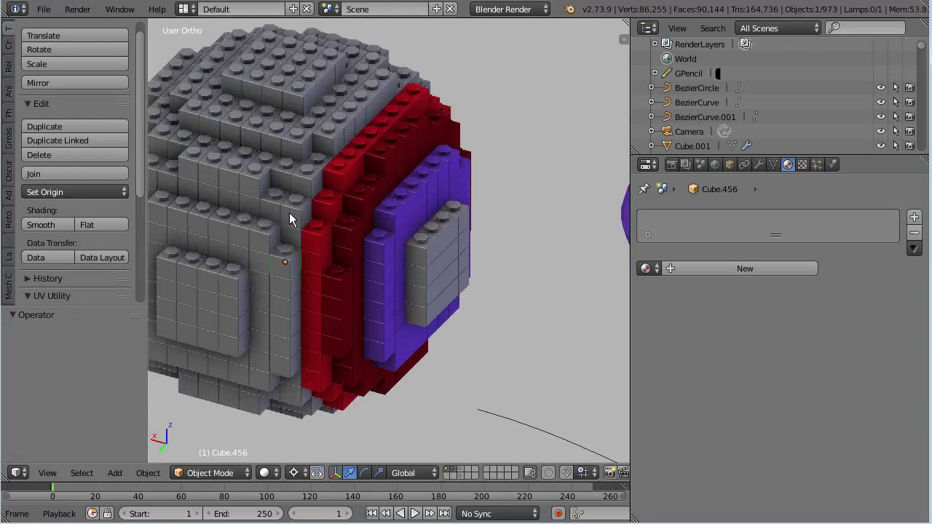
key("ctrl+z")
key("ctrl+z")
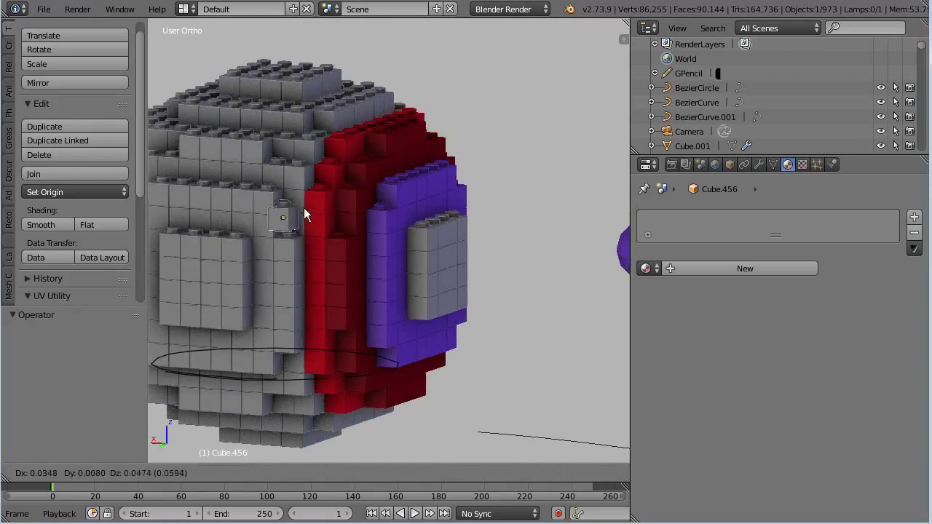
Select the red ring bricks sharing mesh data and settle the ring onto the sphere's side
right_click(341, 175)
right_click(363, 165)
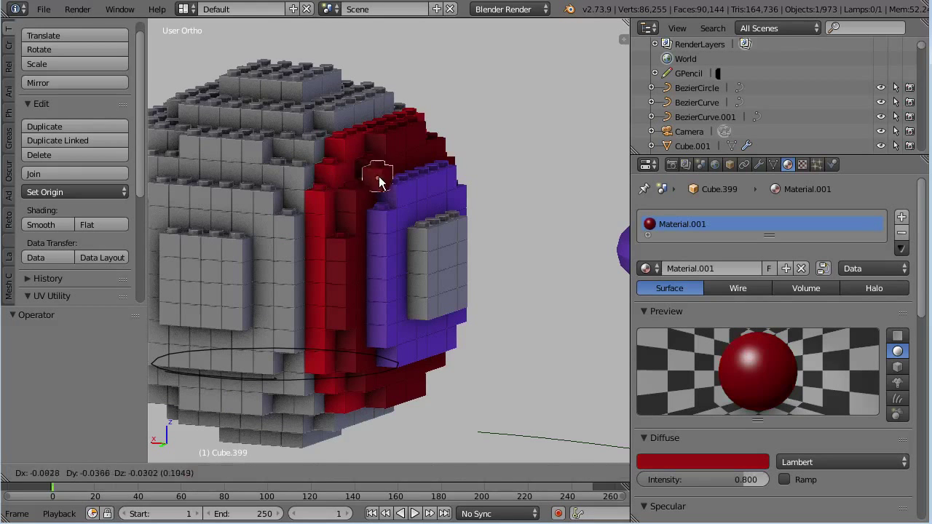
mouse_move(367, 169)
middle_mouse_down()
mouse_move(310, 212)
mouse_move(331, 208)
mouse_move(321, 219)
mouse_move(317, 207)
mouse_move(302, 228)
mouse_move(289, 227)
mouse_move(326, 245)
mouse_move(319, 214)
middle_mouse_up()
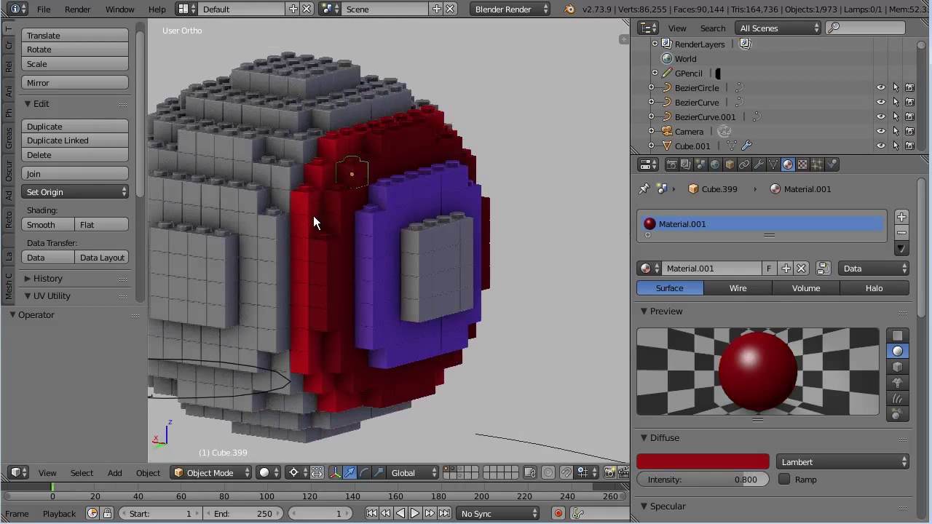
key("shift+l")
left_click(70, 473)
mouse_move(99, 297)
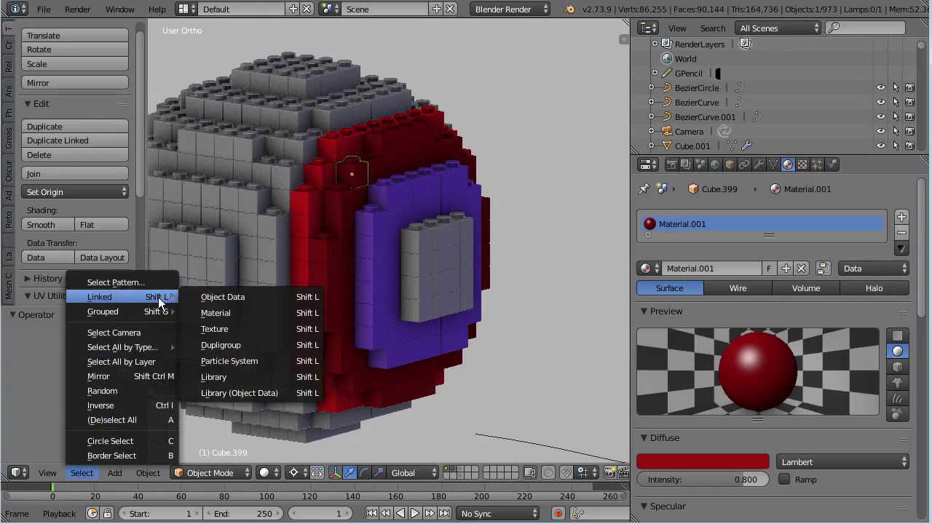
left_click(255, 296)
mouse_move(259, 283)
middle_mouse_down()
mouse_move(430, 173)
mouse_move(489, 233)
middle_mouse_up()
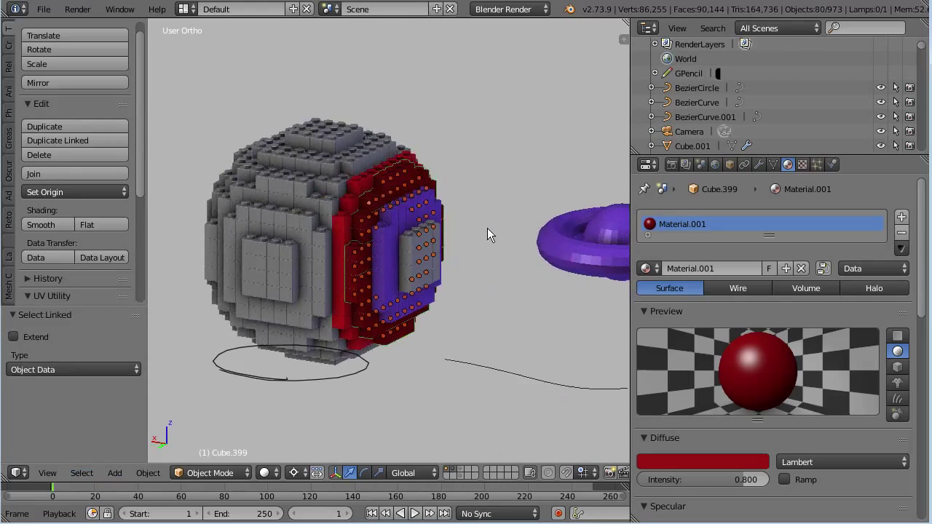
key("g")
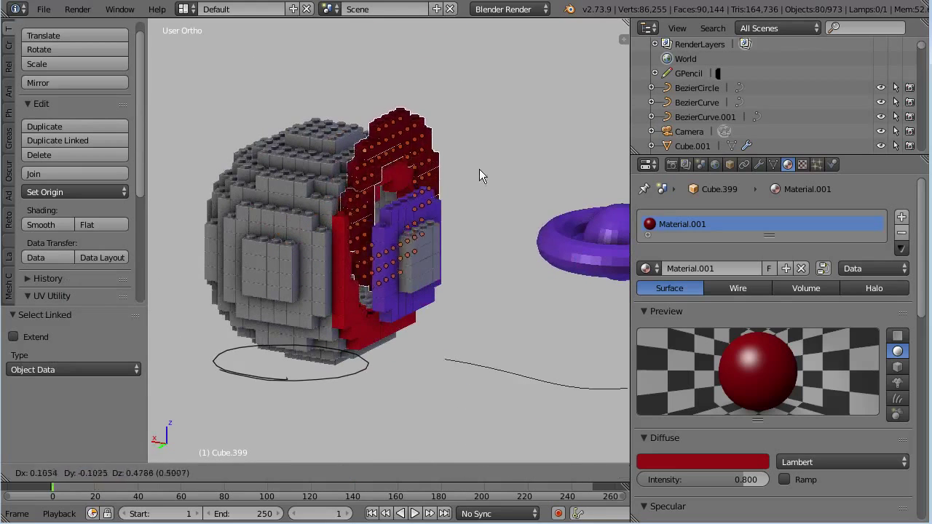
left_click(501, 207)
Make a linked duplicate of a red brick, then delete the copy
middle_click_drag(501, 207, 433, 183)
right_click(433, 184)
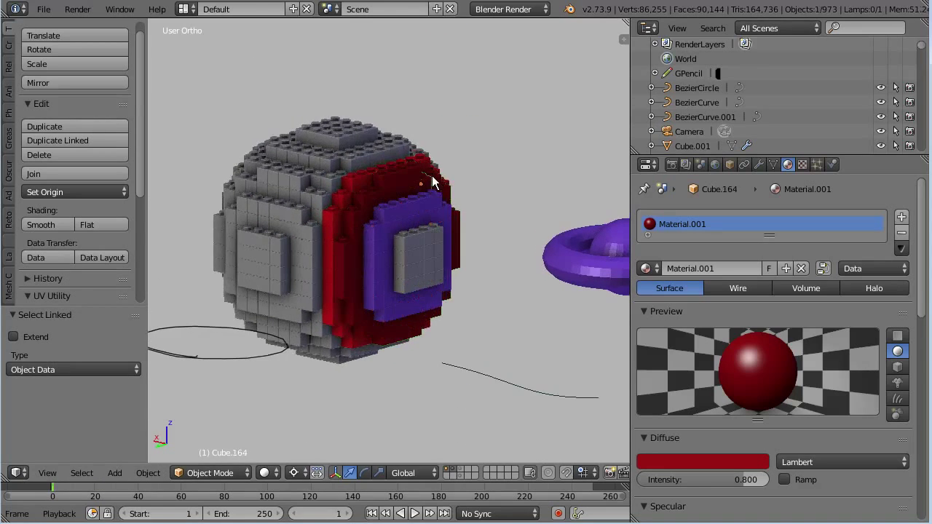
key("alt+d")
left_click(573, 93)
key("x")
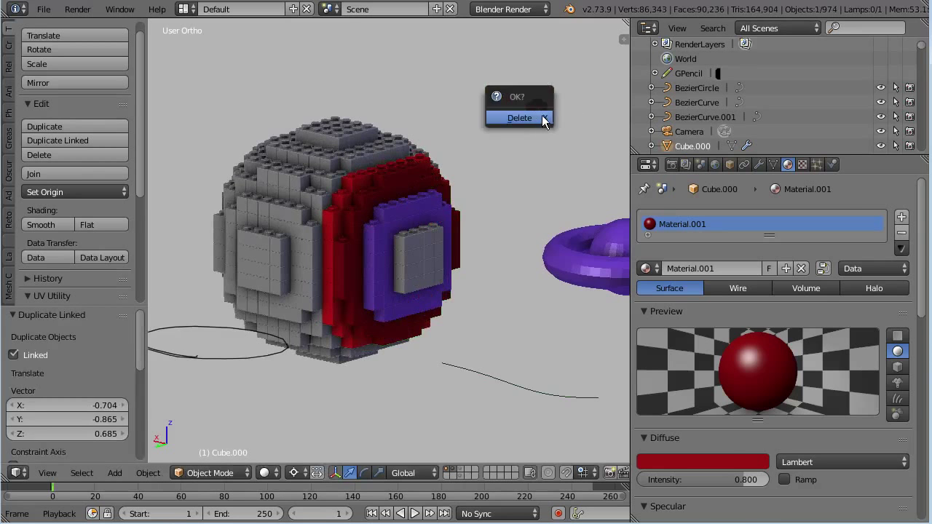
left_click(545, 119)
Select a red ring brick and bring up the Select Linked options
scroll(430, 182, "up", 3)
middle_click_drag(431, 157, 327, 211)
right_click(328, 206)
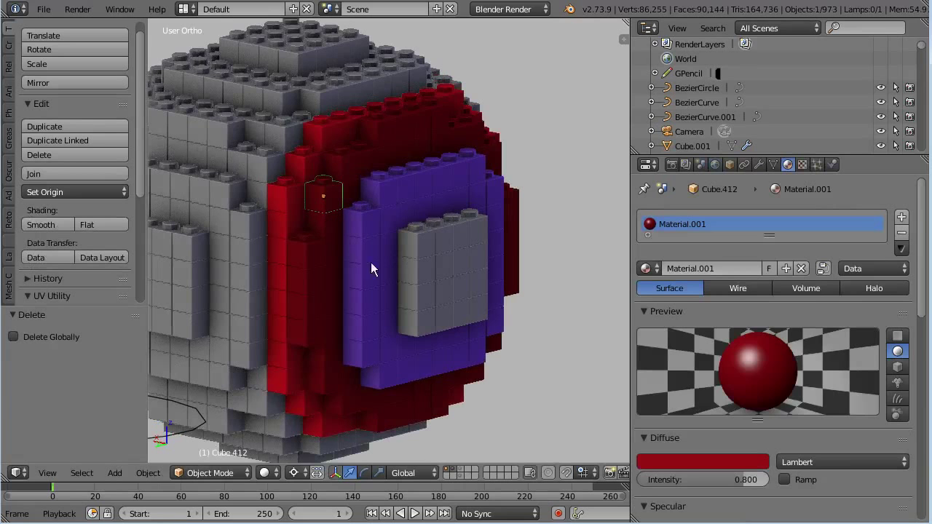
key("shift+l")
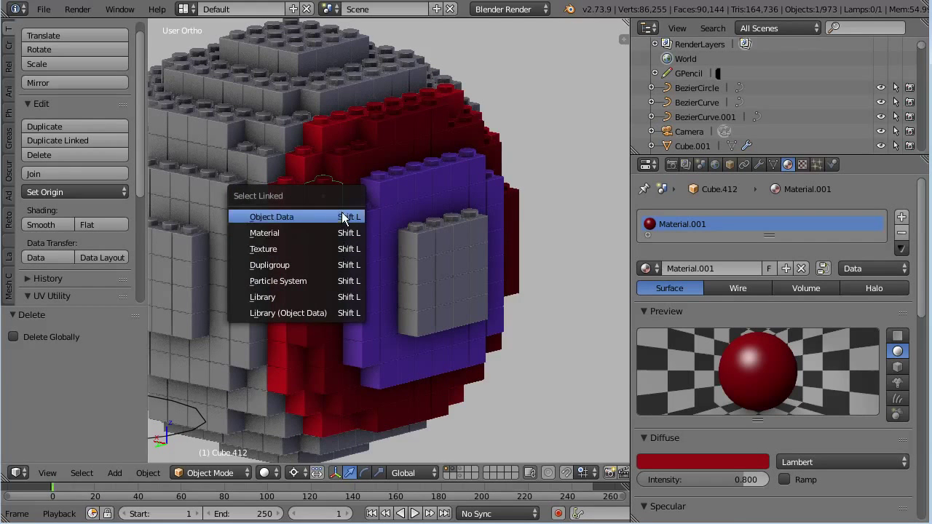
Select all bricks sharing the red brick's object data, then pick a purple brick
left_click(340, 218)
scroll(309, 216, "down", 3)
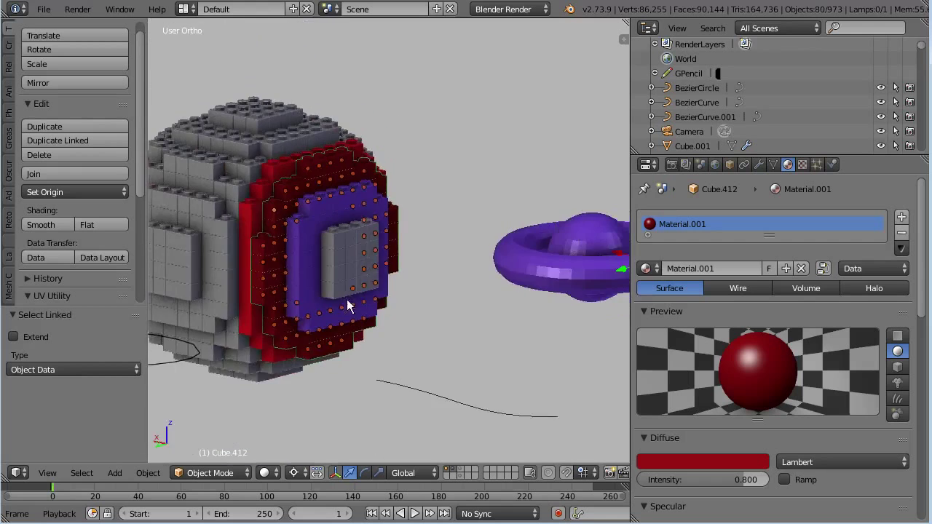
scroll(347, 299, "down", 1)
right_click(300, 284)
right_click(302, 247)
key("g")
key("Escape")
key("g")
key("Escape")
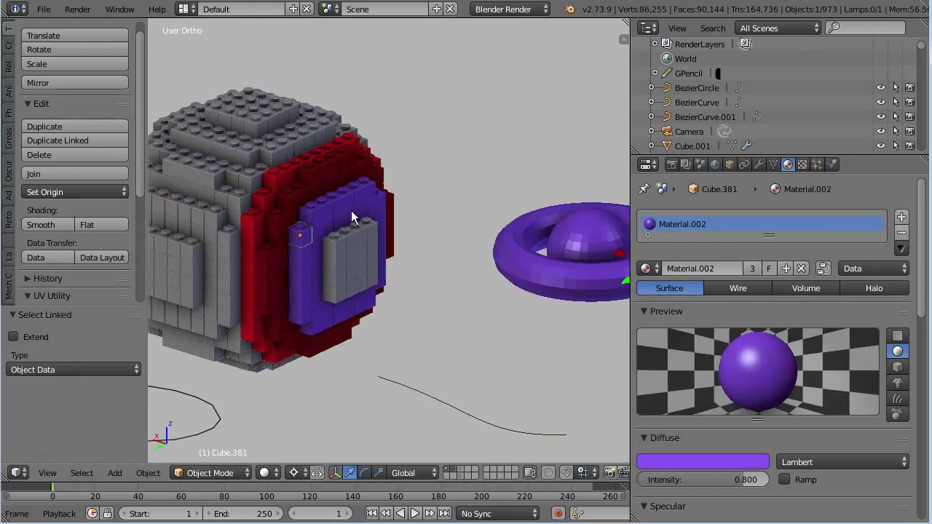
Move the torus down and lift the purple sphere above it
middle_click_drag(520, 233, 501, 216, "shift")
right_click_drag(501, 296, 460, 324)
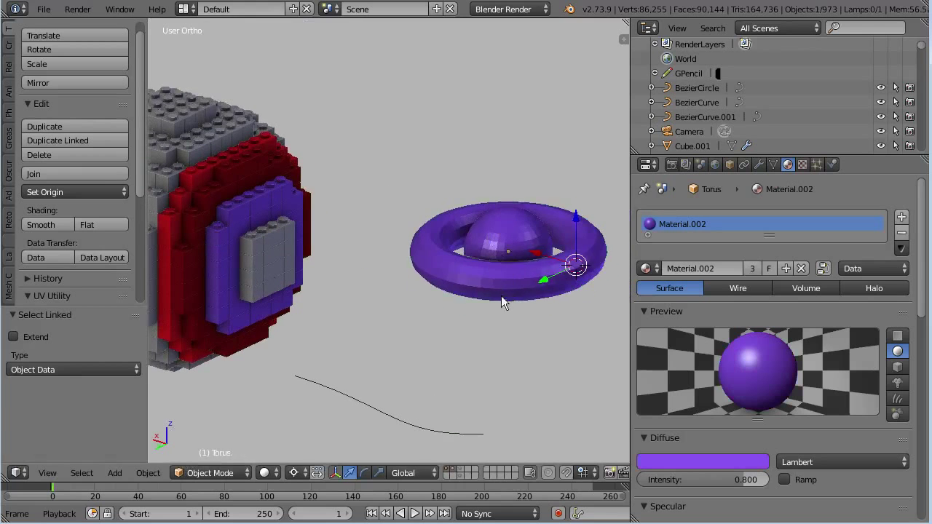
right_click_drag(508, 247, 531, 179)
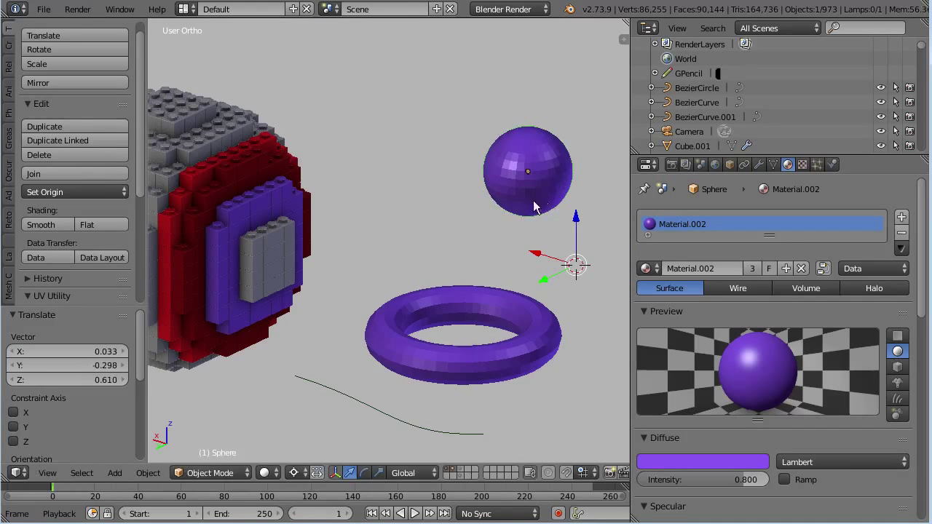
Select everything sharing purple brick Cube.151's Material.002, then deselect all
right_click(265, 218)
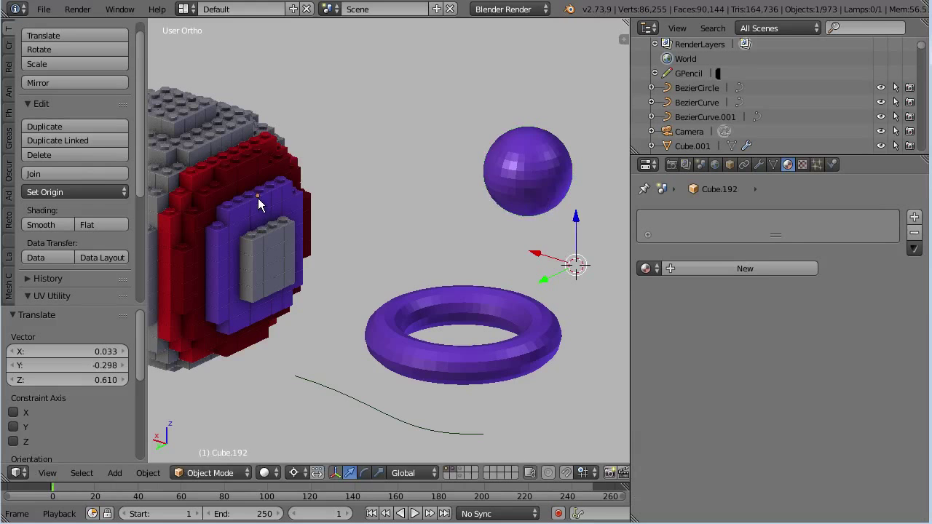
right_click(256, 195)
key("shift+l")
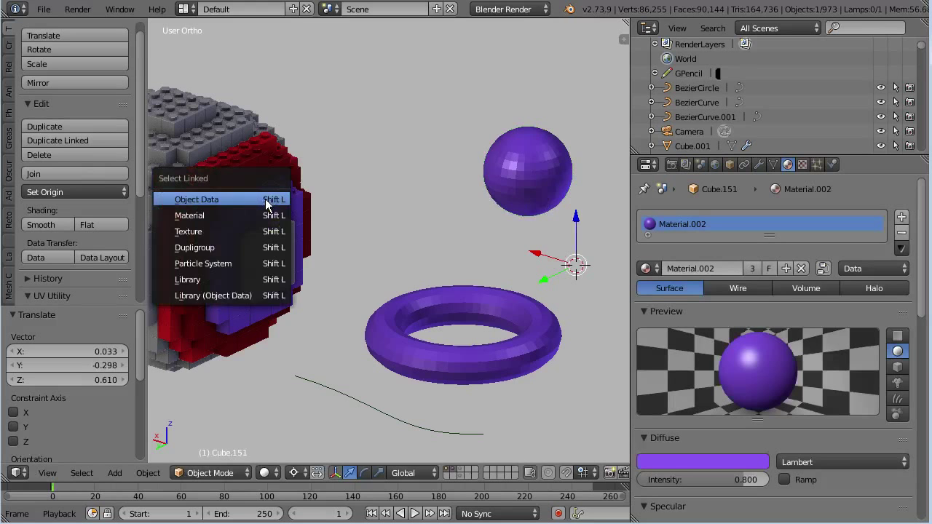
left_click(262, 218)
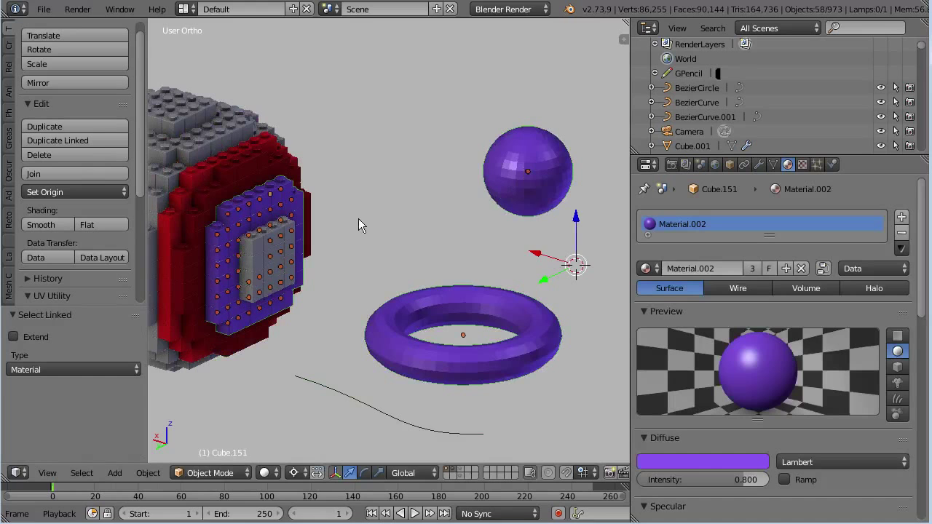
key("a")
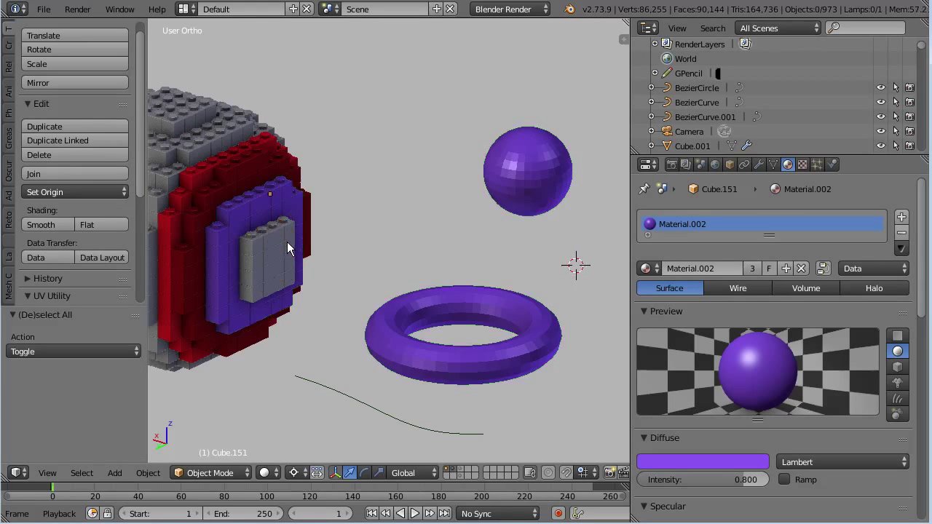
key("shift+l")
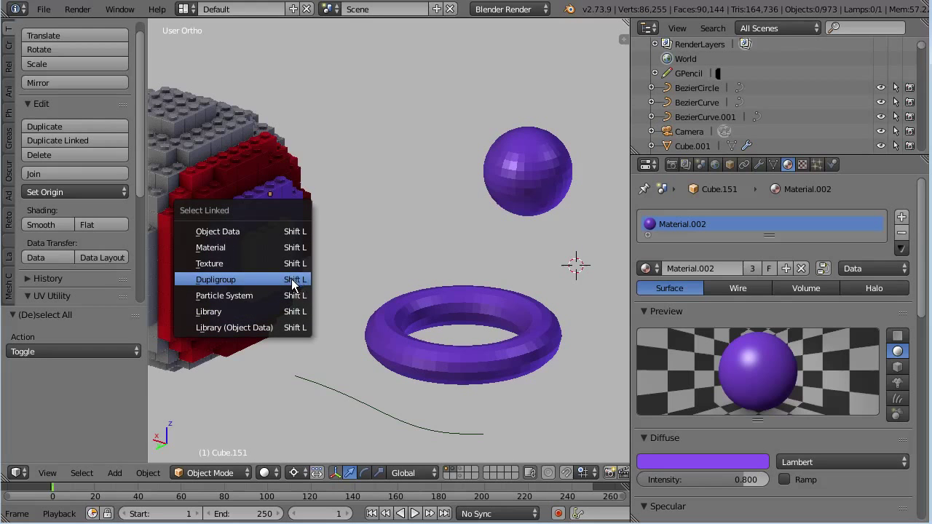
Show the brick's Object properties, whose Groups section lists objetos
left_click(293, 285)
mouse_move(370, 182)
middle_mouse_down()
mouse_move(316, 216)
mouse_move(404, 209)
mouse_move(318, 121)
middle_mouse_up()
key("shift+g")
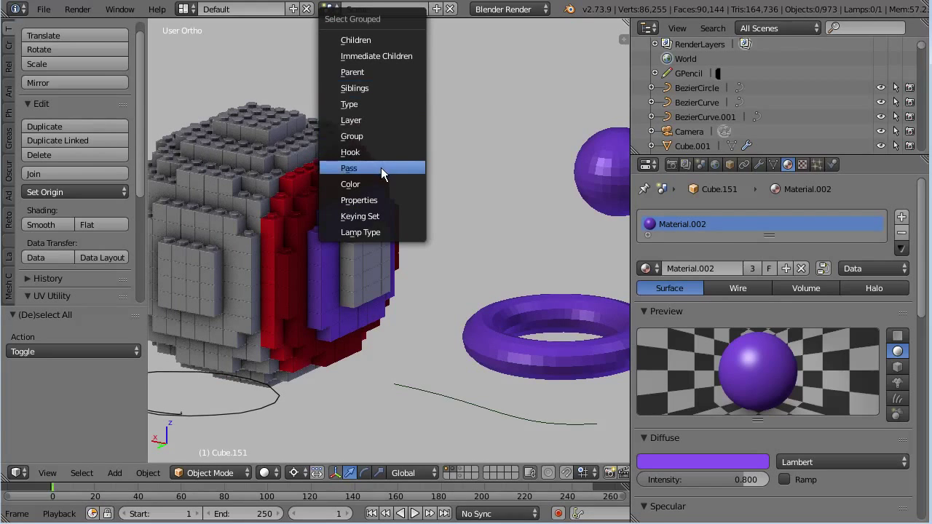
left_click(730, 164)
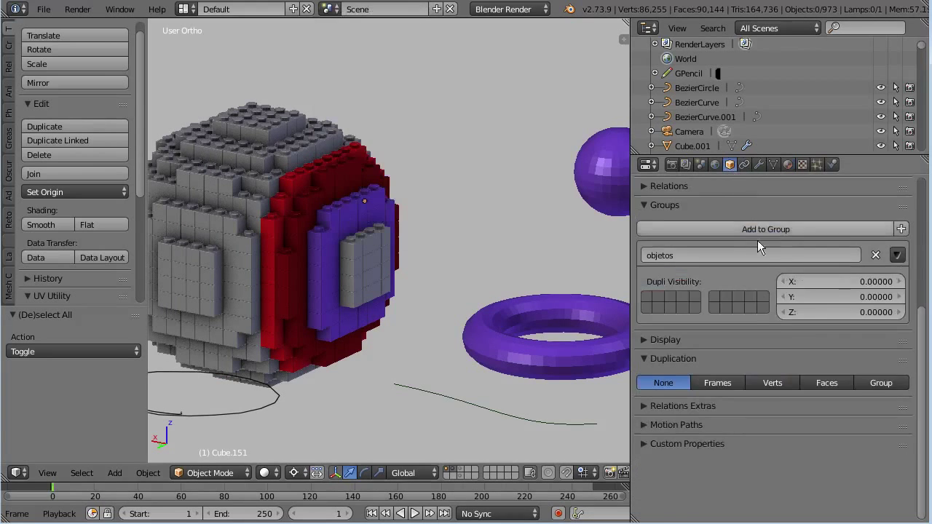
scroll(766, 452, "up", 5)
scroll(759, 311, "down", 3)
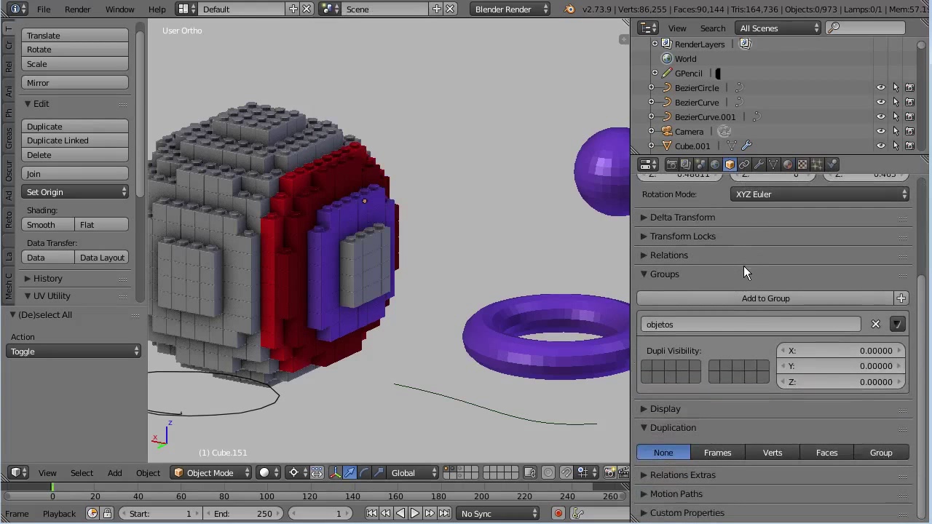
Zoom out to the whole model, with the sphere above the torus, and open Select > Linked
middle_click_drag(378, 258, 341, 242)
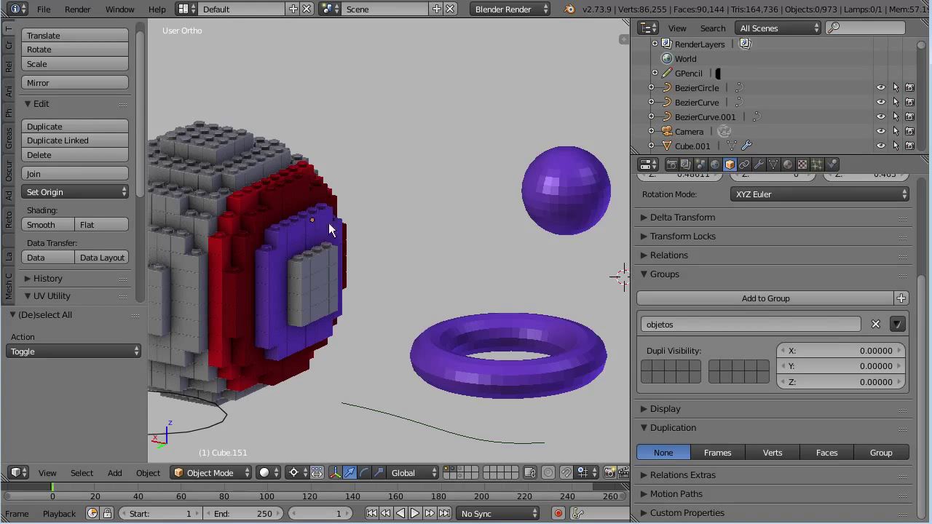
scroll(306, 258, "down", 2)
scroll(317, 268, "down", 2)
scroll(328, 262, "down", 1)
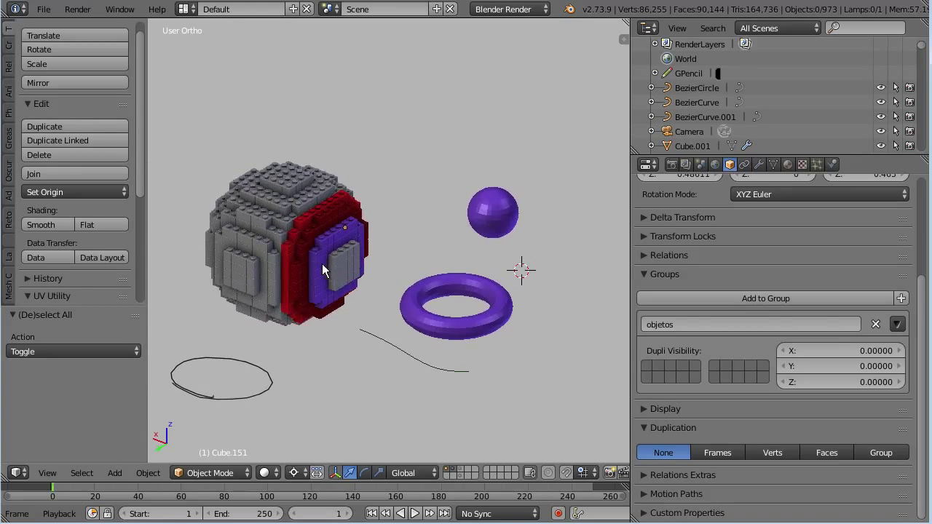
key("shift+l")
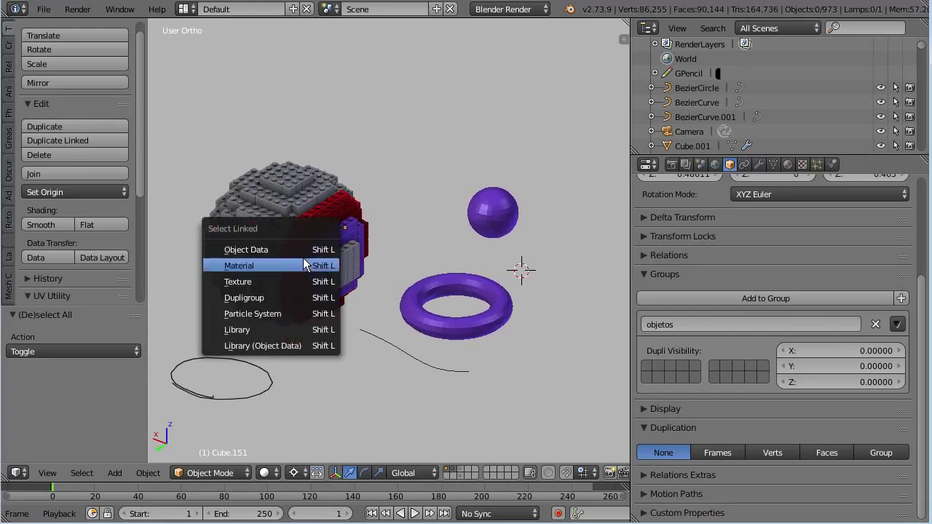
left_click(87, 471)
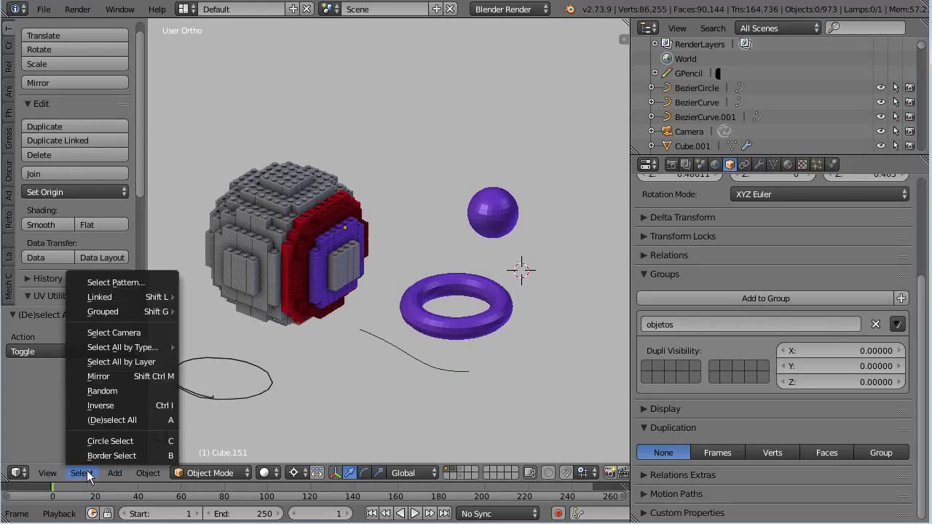
left_click(83, 473)
left_click(85, 470)
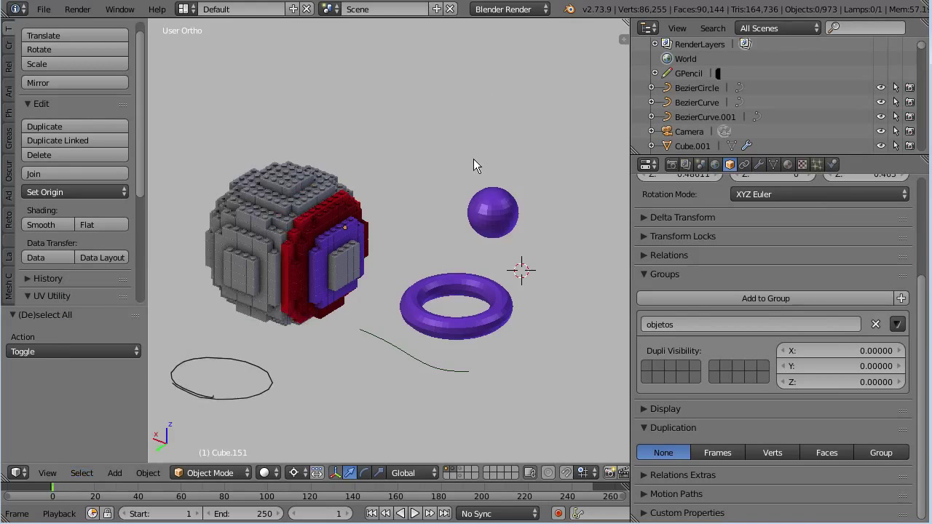
left_click(90, 472)
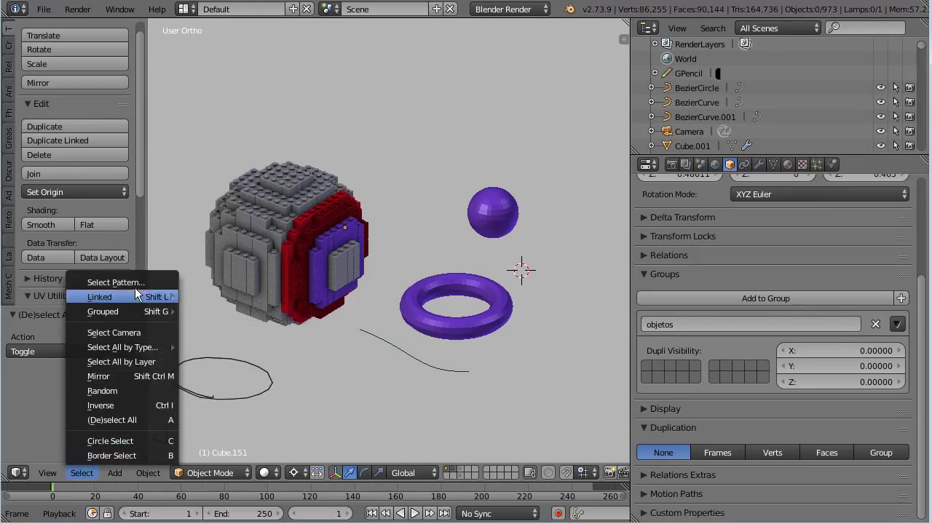
mouse_move(525, 216)
middle_mouse_down()
mouse_move(579, 249)
mouse_move(528, 237)
mouse_move(501, 245)
mouse_move(475, 197)
mouse_move(499, 265)
mouse_move(487, 281)
mouse_move(458, 263)
mouse_move(448, 276)
middle_mouse_up()
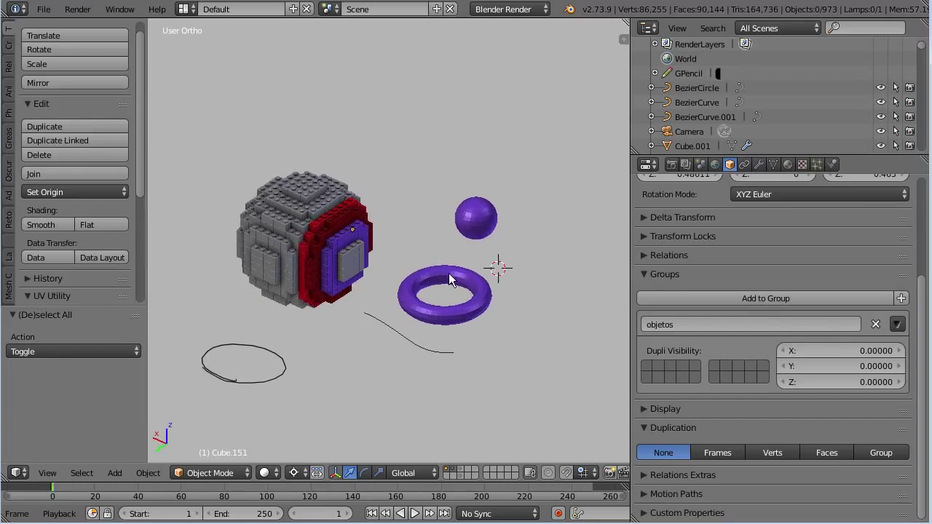